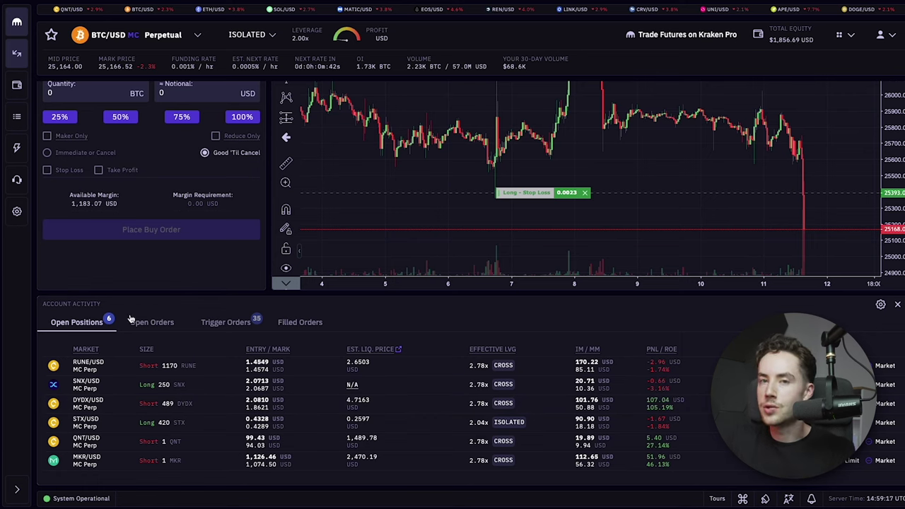
- Review the open futures positions and view the profit/loss details of the DYDX/USD short position
{"action": "scroll", "coordinate": [133, 258], "scroll_direction": "up", "scroll_amount": 3}
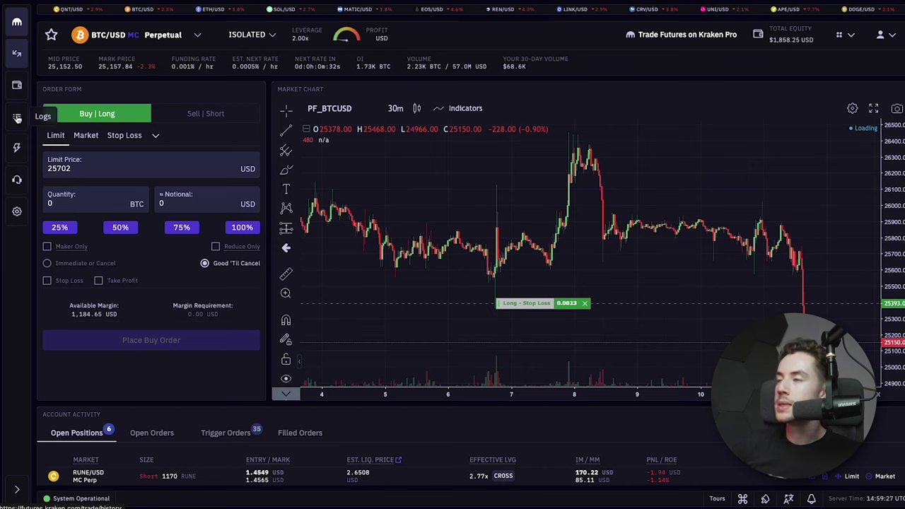
{"action": "scroll", "coordinate": [16, 295], "scroll_direction": "down", "scroll_amount": 3}
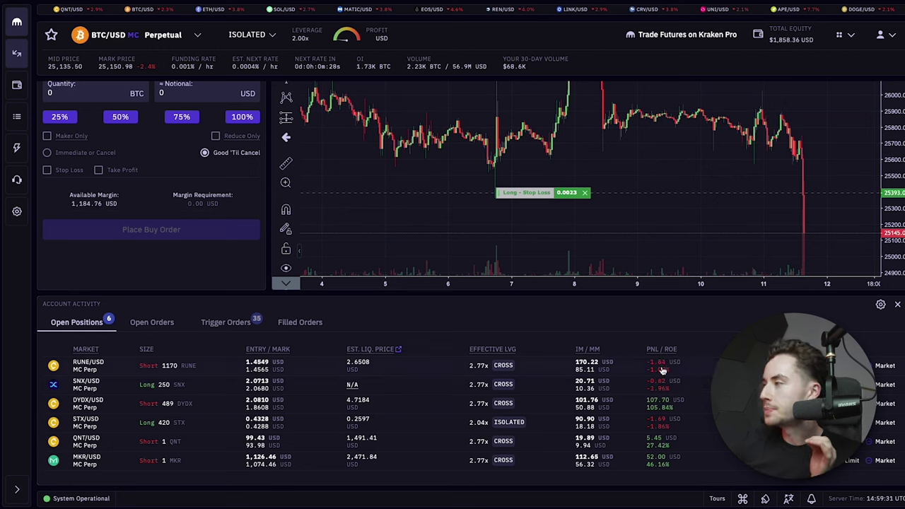
{"action": "left_click", "coordinate": [680, 403]}
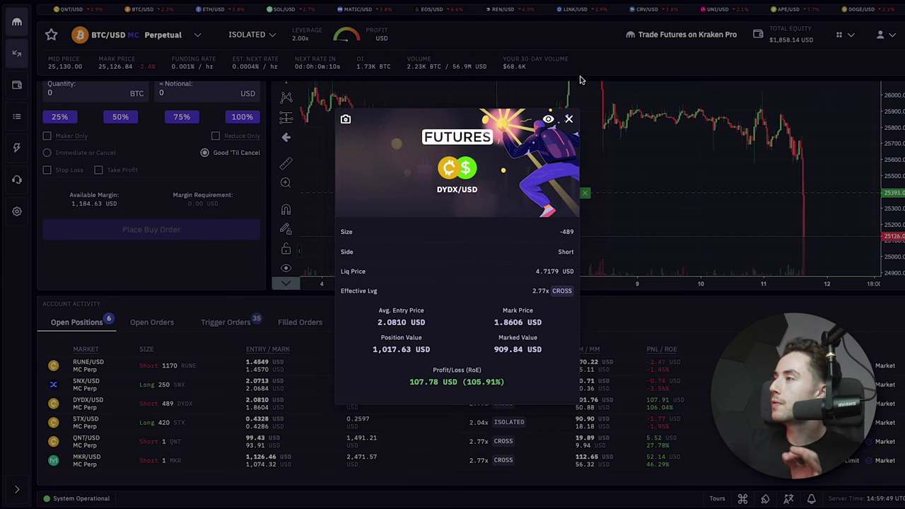
{"action": "left_click", "coordinate": [568, 118]}
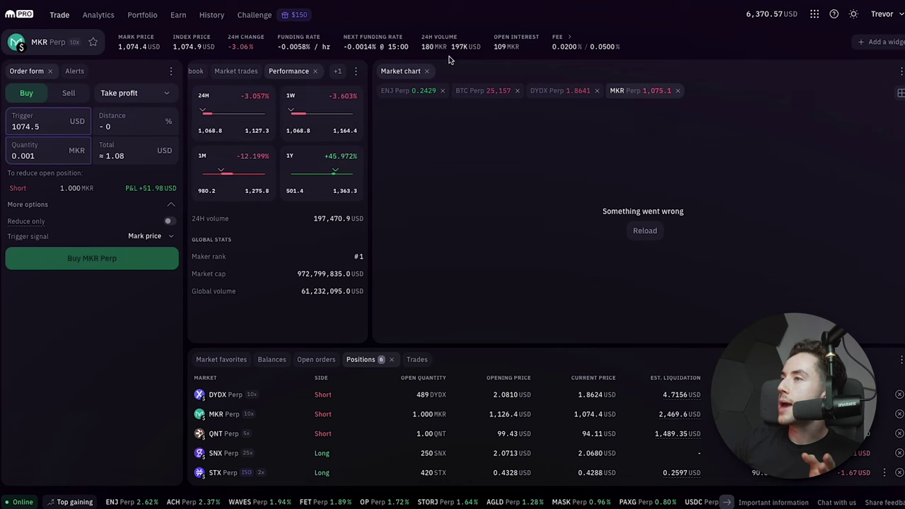
- Switch the market to BTC Perp and reload its market chart to show recent price action
{"action": "left_click", "coordinate": [67, 45]}
{"action": "left_click", "coordinate": [32, 177]}
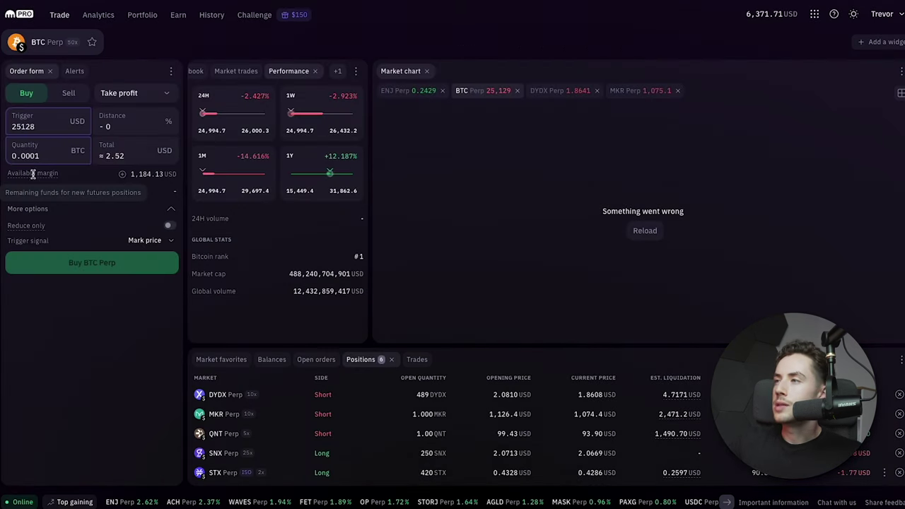
{"action": "left_click", "coordinate": [645, 231]}
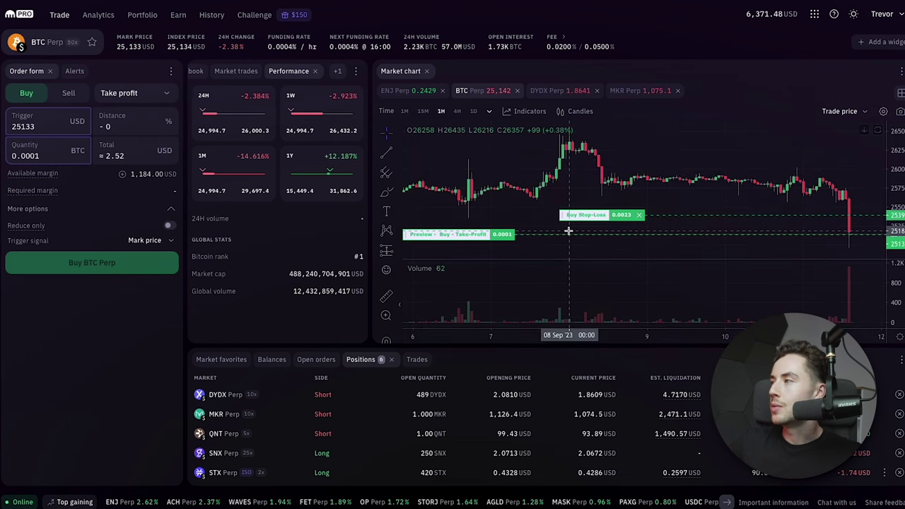
{"action": "scroll", "coordinate": [652, 251], "scroll_direction": "up", "scroll_amount": 5}
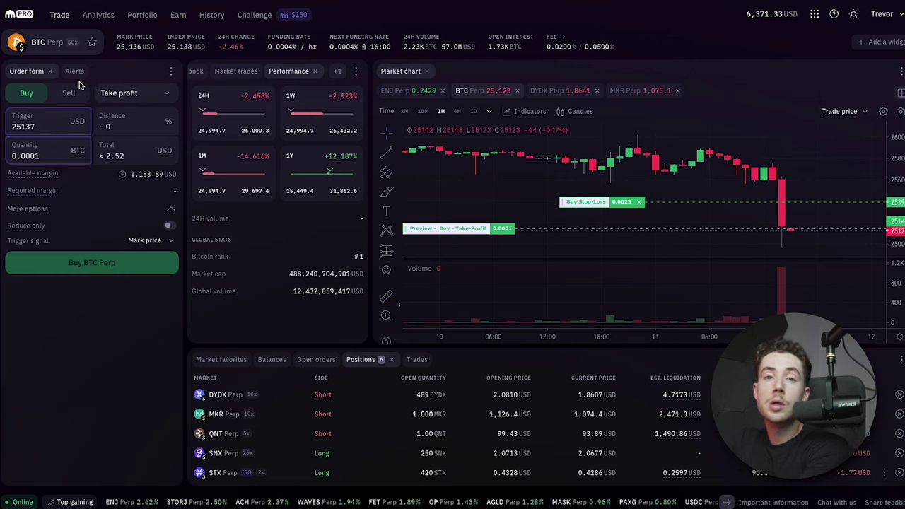
- Set the BTC Perp buy order's type to Market
{"action": "left_click", "coordinate": [137, 99]}
{"action": "left_click", "coordinate": [131, 142]}
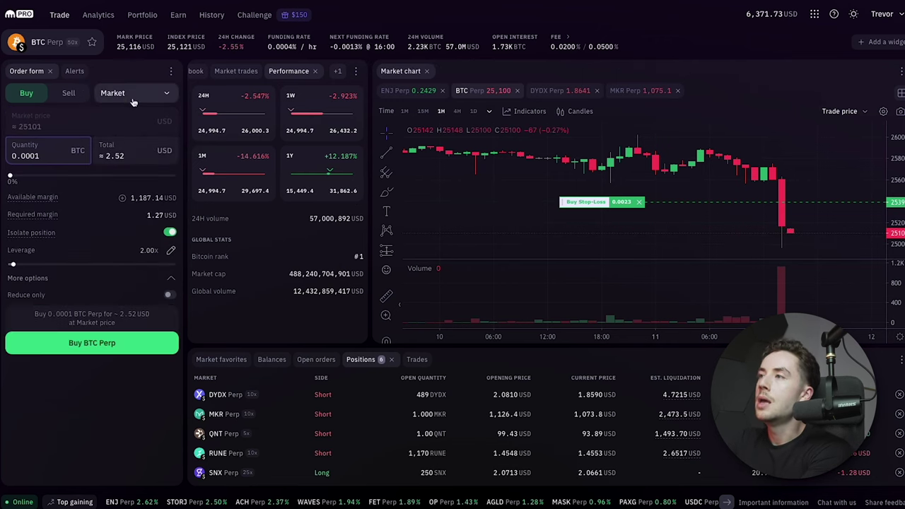
{"action": "left_click", "coordinate": [122, 95]}
{"action": "left_click", "coordinate": [127, 138]}
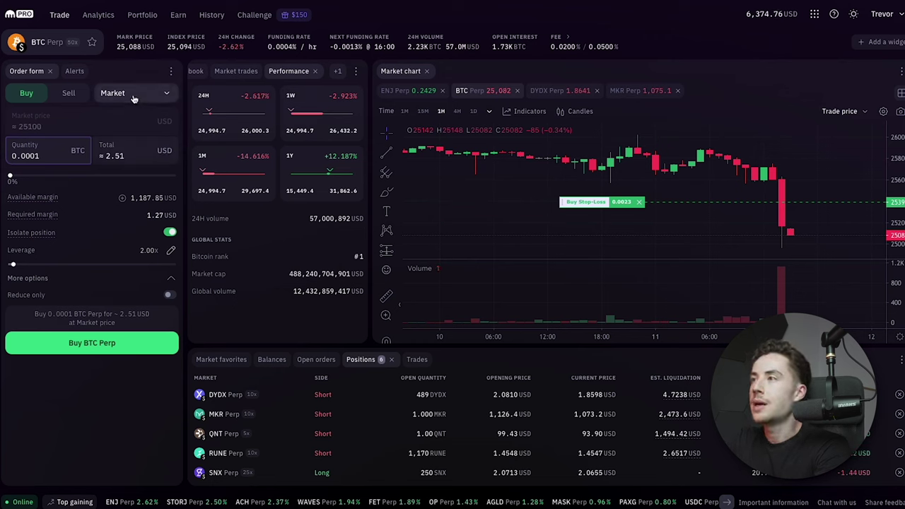
- Set the order size to 4%, about 0.0036 BTC, and submit the BTC Perp market buy order
{"action": "left_click", "coordinate": [12, 178]}
{"action": "left_click_drag", "start_coordinate": [11, 178], "coordinate": [18, 179]}
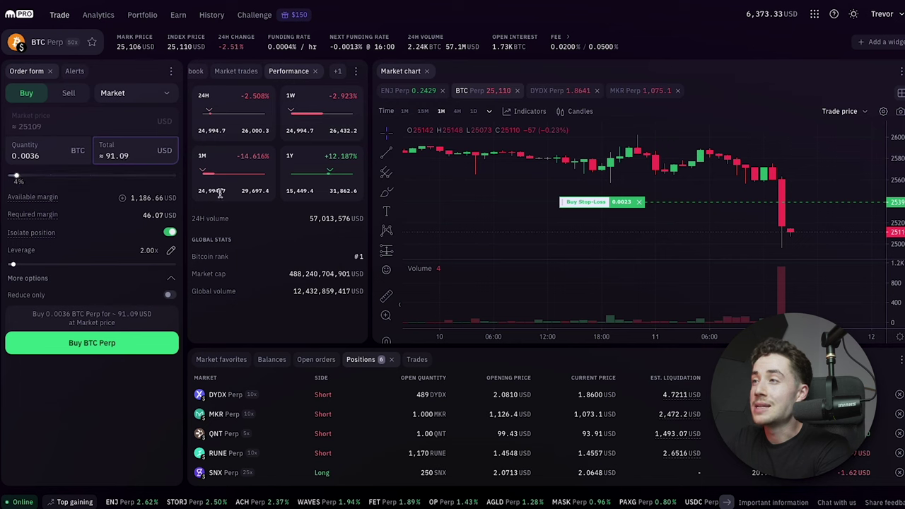
{"action": "scroll", "coordinate": [589, 245], "scroll_direction": "down", "scroll_amount": 2}
{"action": "scroll", "coordinate": [588, 245], "scroll_direction": "down", "scroll_amount": 3}
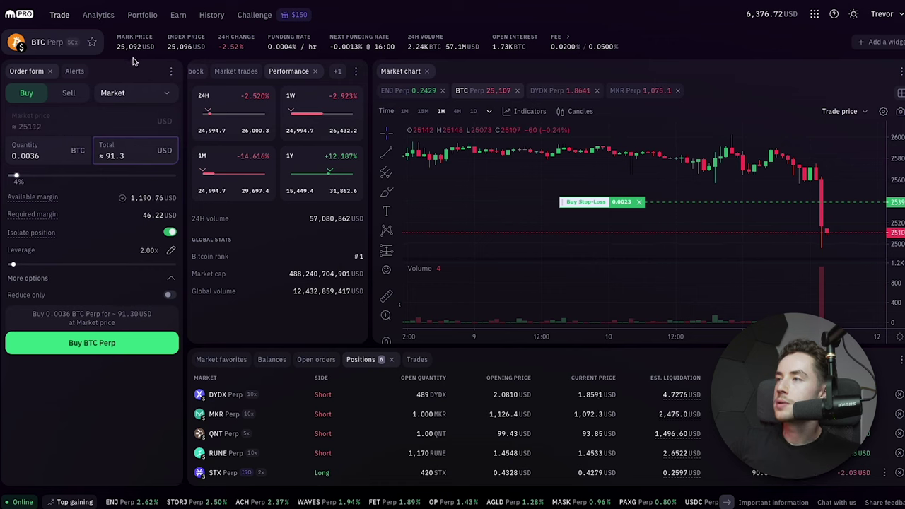
{"action": "left_click", "coordinate": [75, 344]}
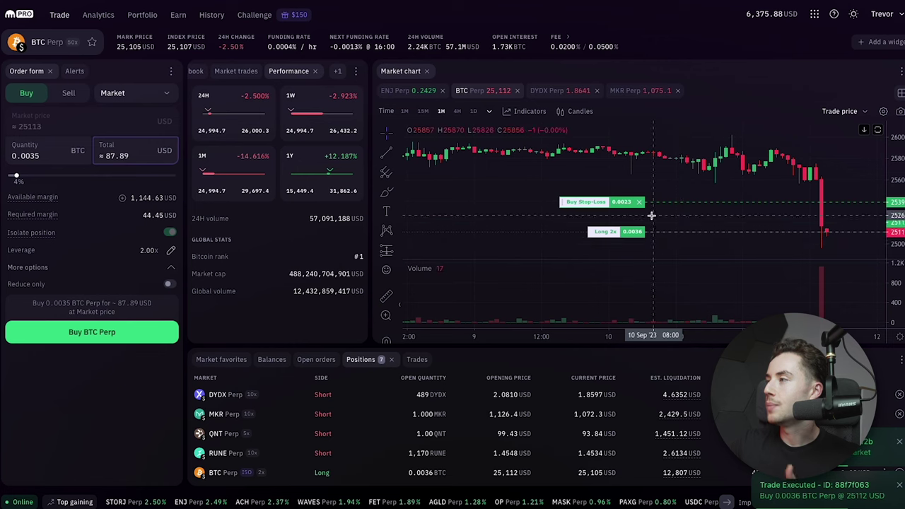
- Examine the order form's widget settings and the list of widgets available for the trading layout
{"action": "scroll", "coordinate": [667, 228], "scroll_direction": "down", "scroll_amount": 2}
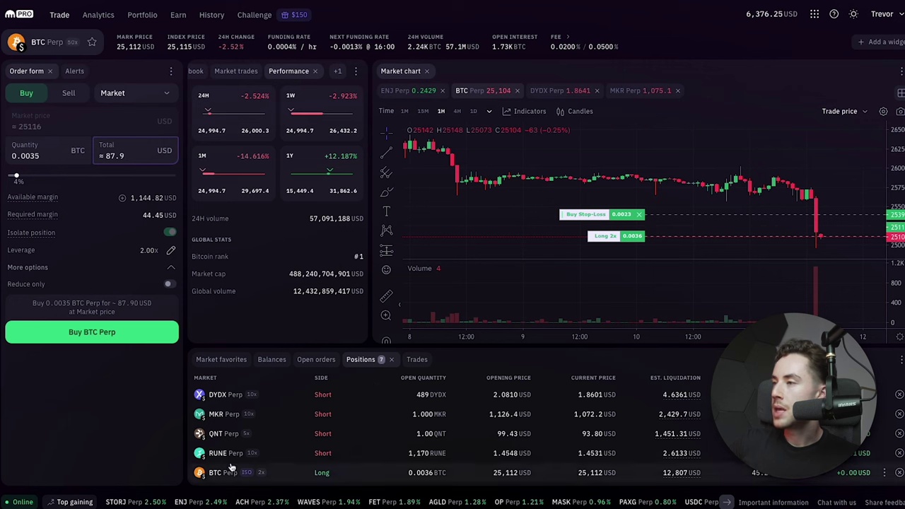
{"action": "left_click", "coordinate": [356, 72]}
{"action": "left_click", "coordinate": [357, 77]}
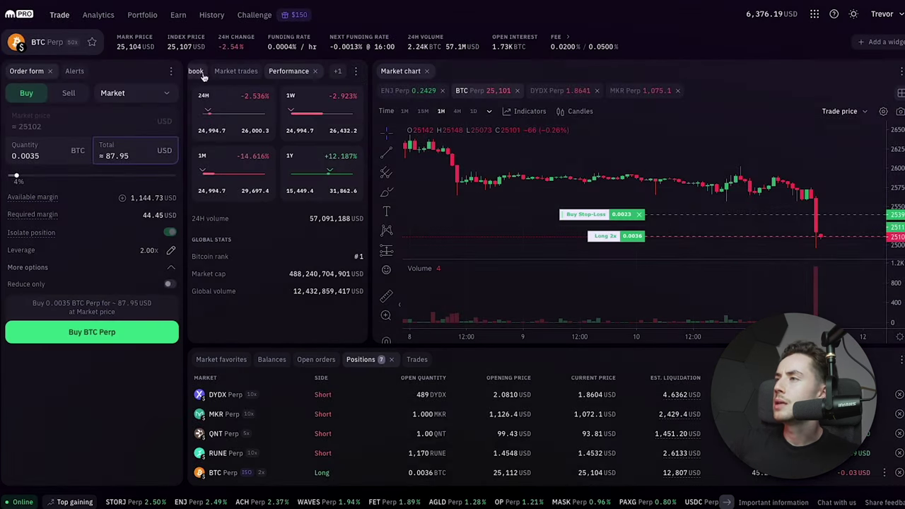
{"action": "left_click", "coordinate": [170, 72]}
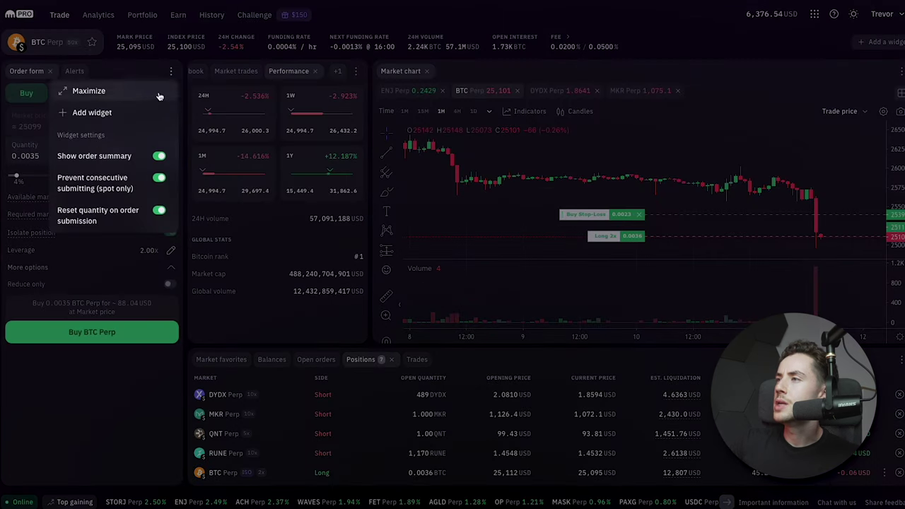
{"action": "left_click", "coordinate": [170, 71]}
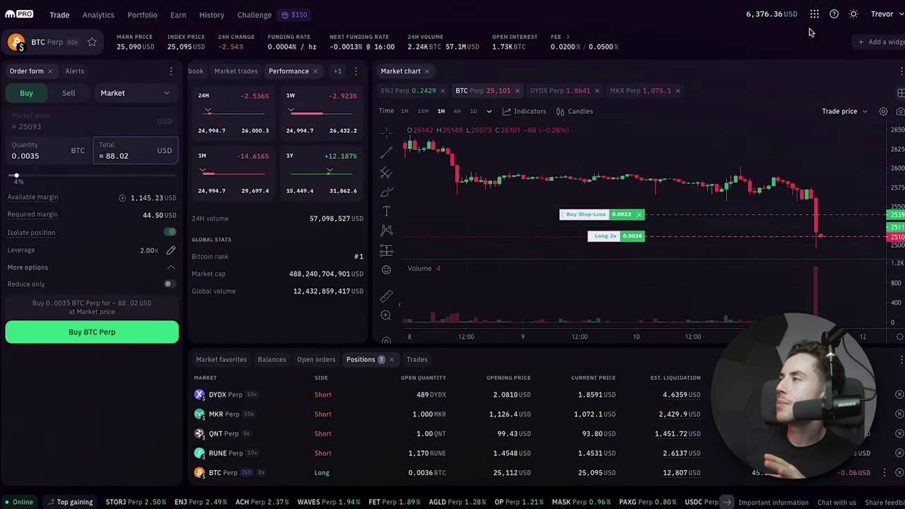
{"action": "left_click", "coordinate": [866, 43]}
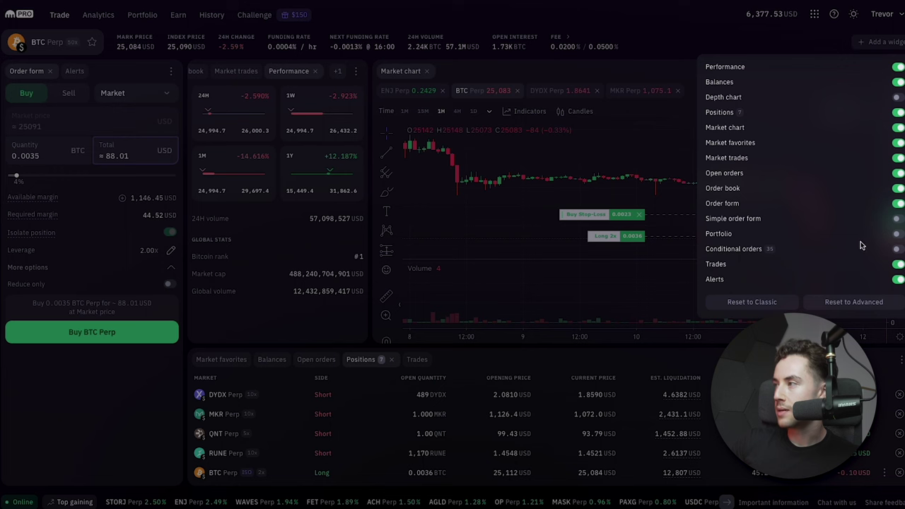
{"action": "left_click", "coordinate": [672, 33]}
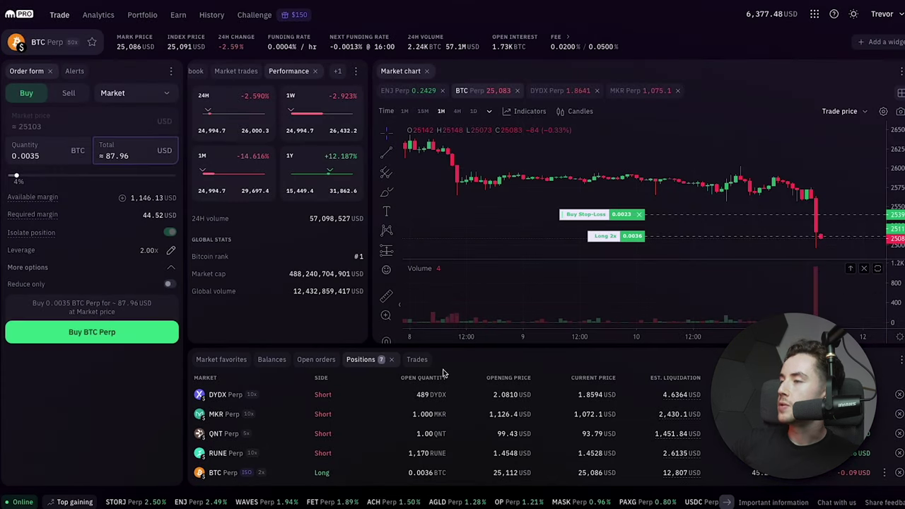
- View the RUNE Perp market from the open positions and return to the BTC Perp market
{"action": "left_click", "coordinate": [200, 453]}
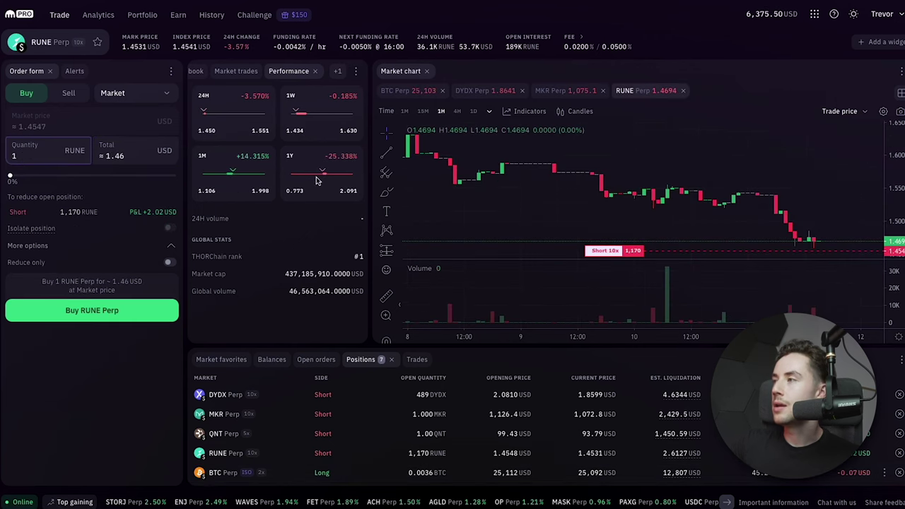
{"action": "left_click", "coordinate": [205, 472]}
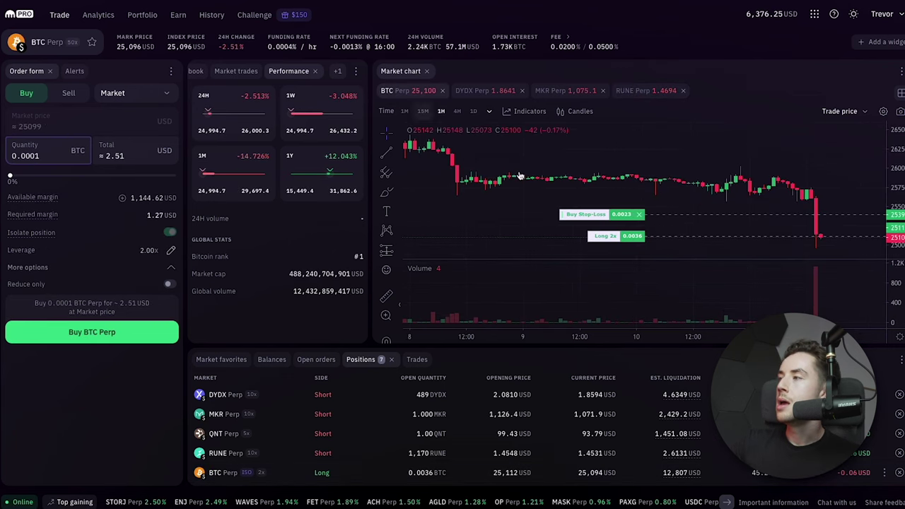
{"action": "scroll", "coordinate": [697, 238], "scroll_direction": "down", "scroll_amount": 1}
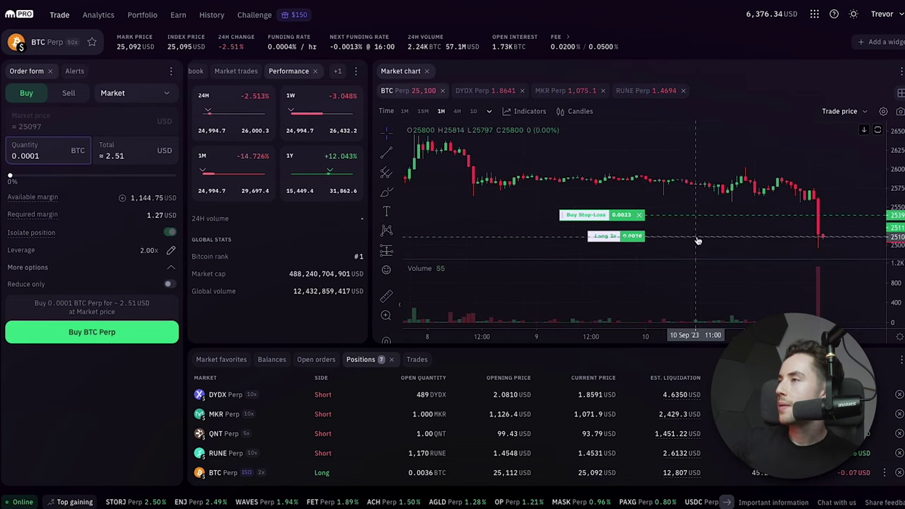
- Change the BTC Perp order type to Stop loss and examine the latest candles for a trigger level
{"action": "left_click", "coordinate": [136, 93]}
{"action": "left_click", "coordinate": [127, 166]}
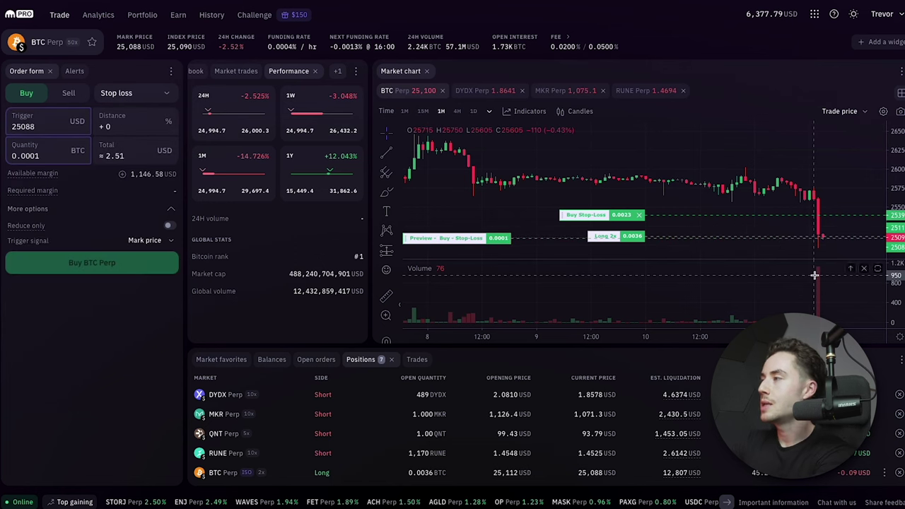
{"action": "scroll", "coordinate": [825, 248], "scroll_direction": "up", "scroll_amount": 1}
{"action": "scroll", "coordinate": [824, 247], "scroll_direction": "up", "scroll_amount": 3}
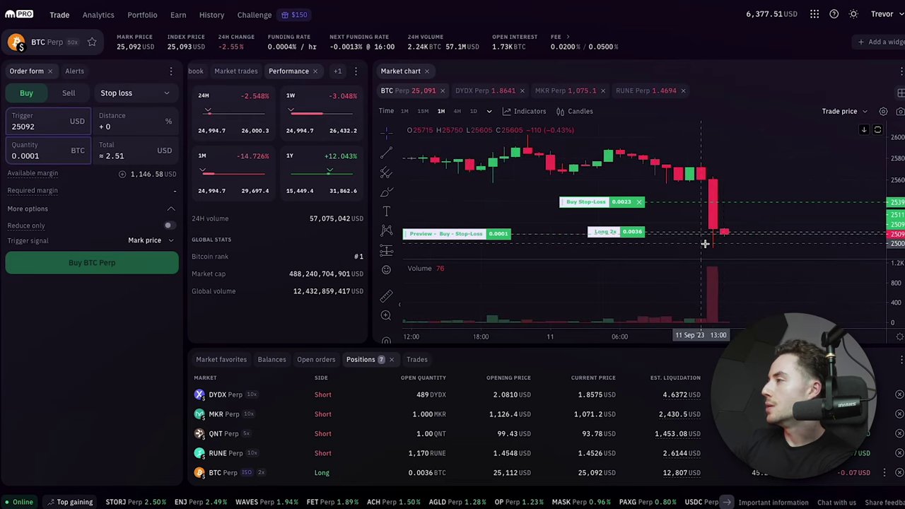
{"action": "scroll", "coordinate": [705, 244], "scroll_direction": "up", "scroll_amount": 1}
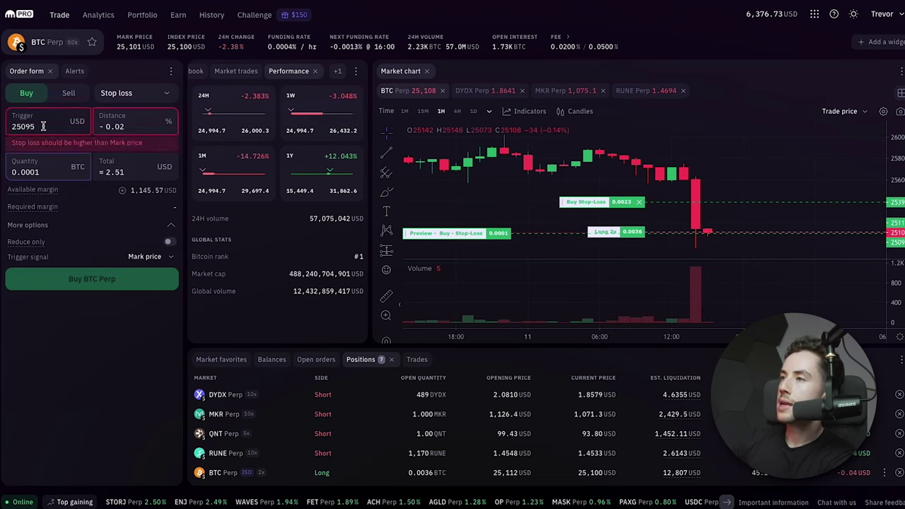
- Try to set up a buy-side stop loss with a trigger of 25005 USD and a quantity of 0.0036 BTC
{"action": "key", "text": "BackSpace"}
{"action": "key", "text": "BackSpace"}
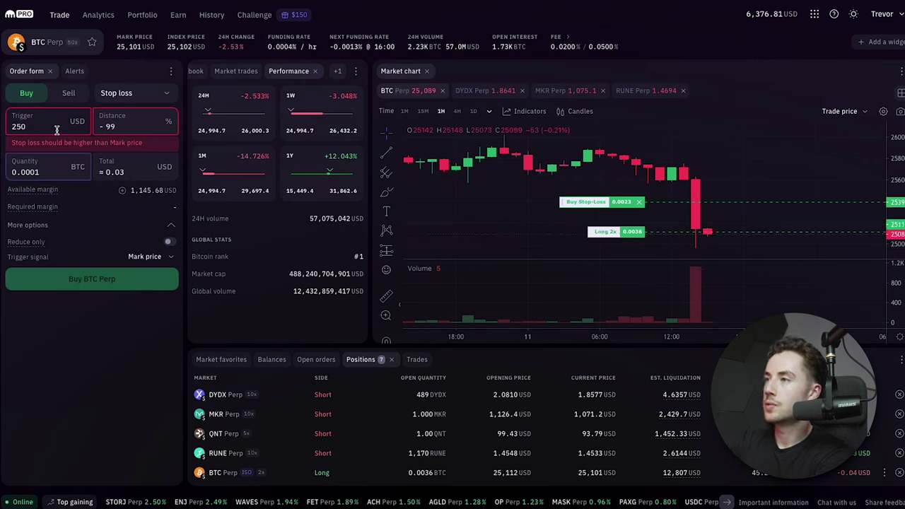
{"action": "type", "text": "0"}
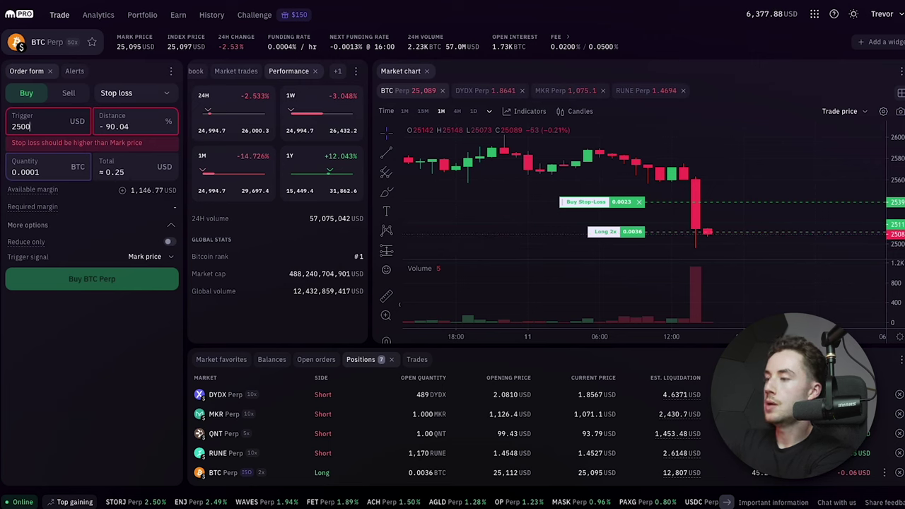
{"action": "type", "text": "5"}
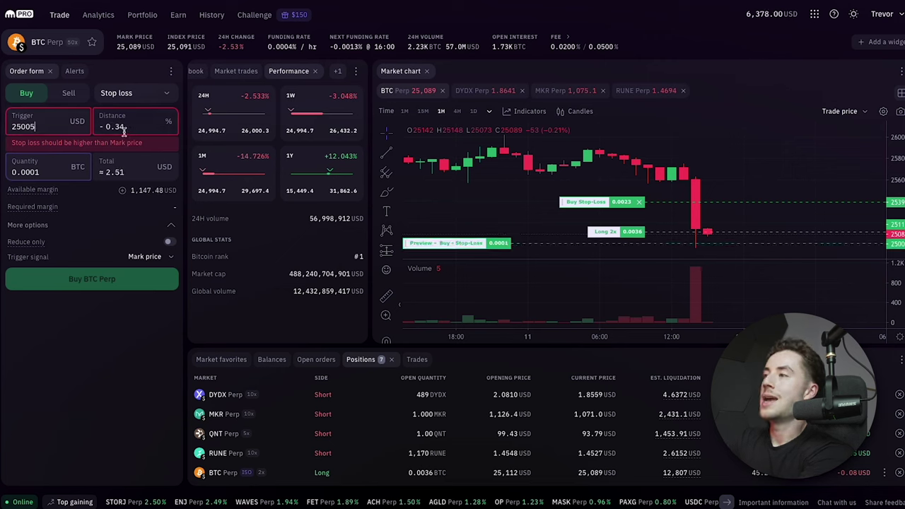
{"action": "left_click", "coordinate": [78, 157]}
{"action": "key", "text": "BackSpace"}
{"action": "key", "text": "BackSpace"}
{"action": "key", "text": "BackSpace"}
{"action": "key", "text": "BackSpace"}
{"action": "key", "text": "BackSpace"}
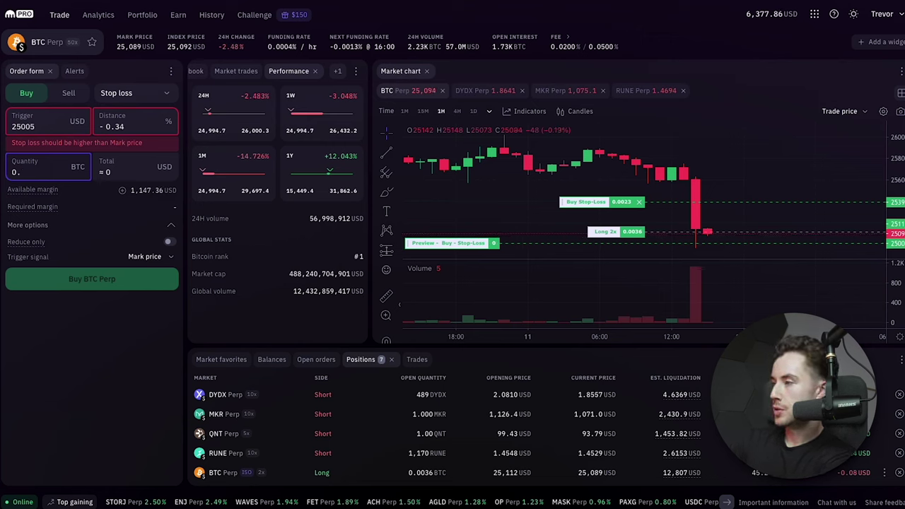
{"action": "type", "text": ".0036"}
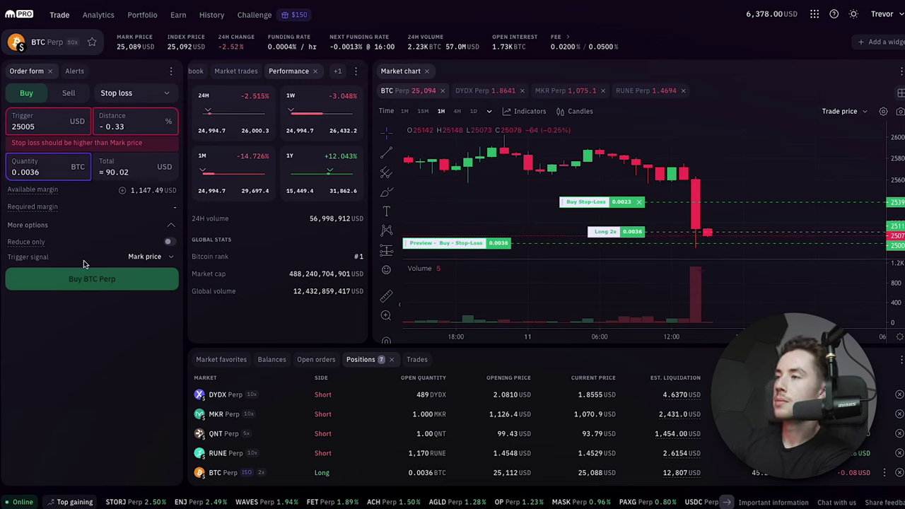
- Switch the stop loss order to the Sell side and set its quantity to 0.0036 BTC
{"action": "left_click", "coordinate": [68, 92]}
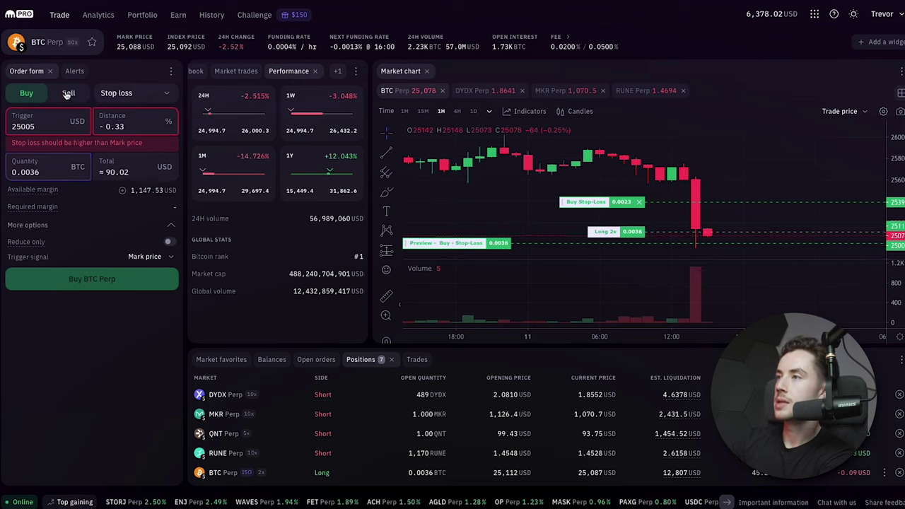
{"action": "left_click", "coordinate": [46, 173]}
{"action": "key", "text": "BackSpace"}
{"action": "key", "text": "BackSpace"}
{"action": "key", "text": "BackSpace"}
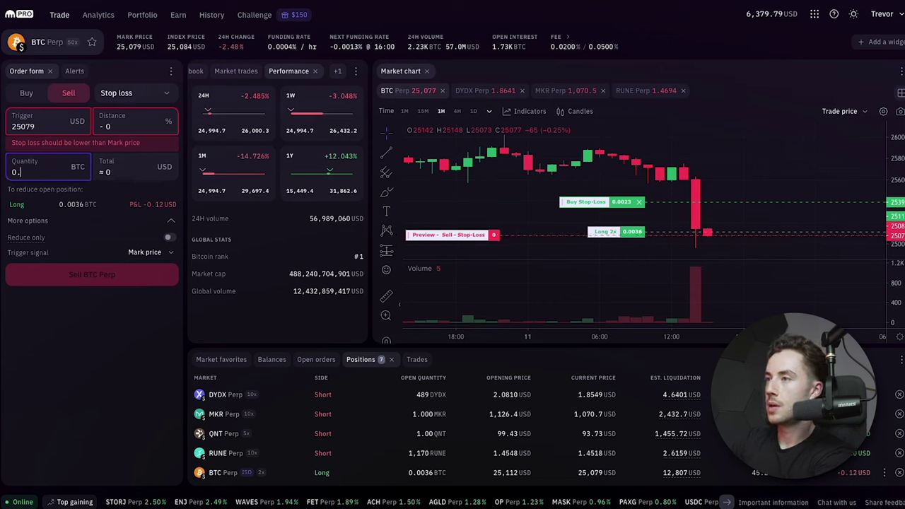
{"action": "type", "text": "0036"}
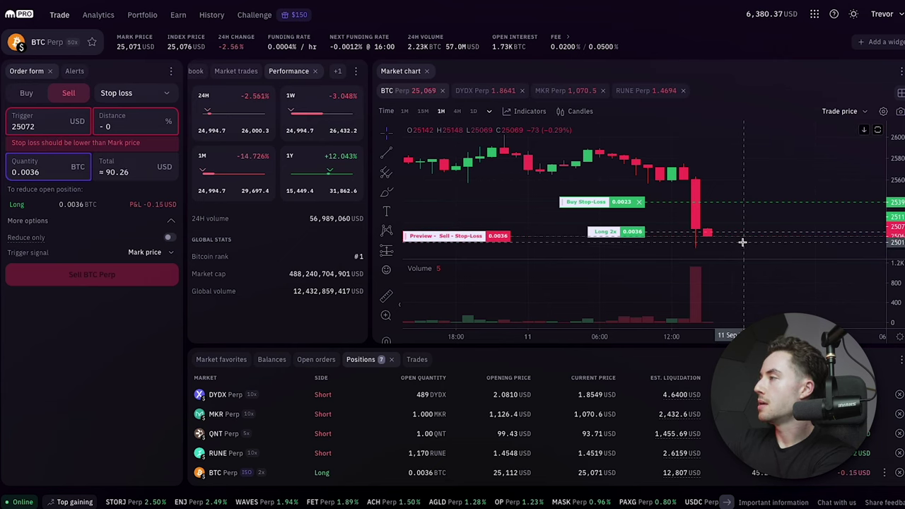
- Set the sell stop loss trigger to 25005 USD and submit the BTC Perp order
{"action": "left_click", "coordinate": [44, 125]}
{"action": "key", "text": "BackSpace"}
{"action": "key", "text": "BackSpace"}
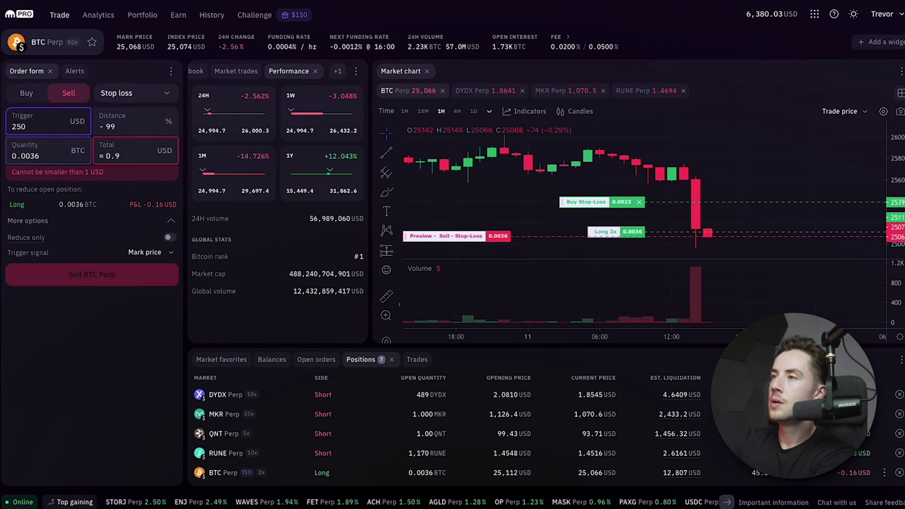
{"action": "type", "text": "05"}
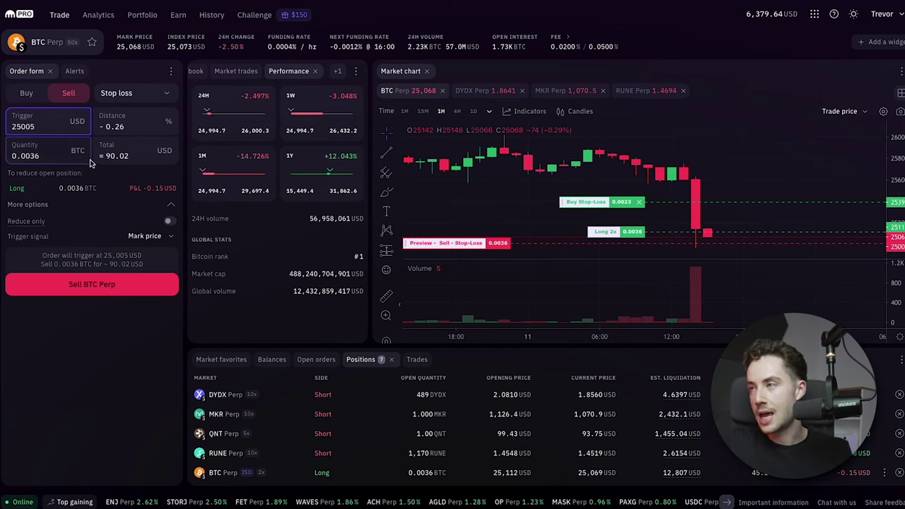
{"action": "left_click", "coordinate": [83, 285]}
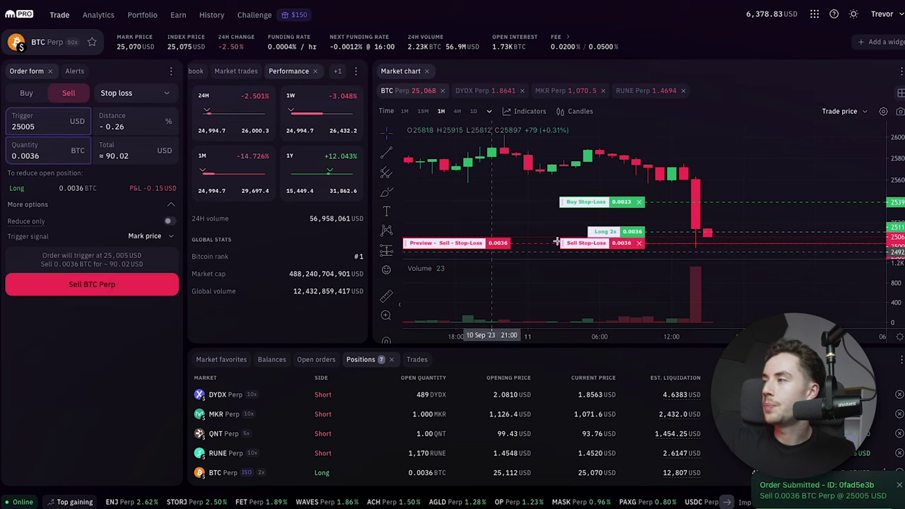
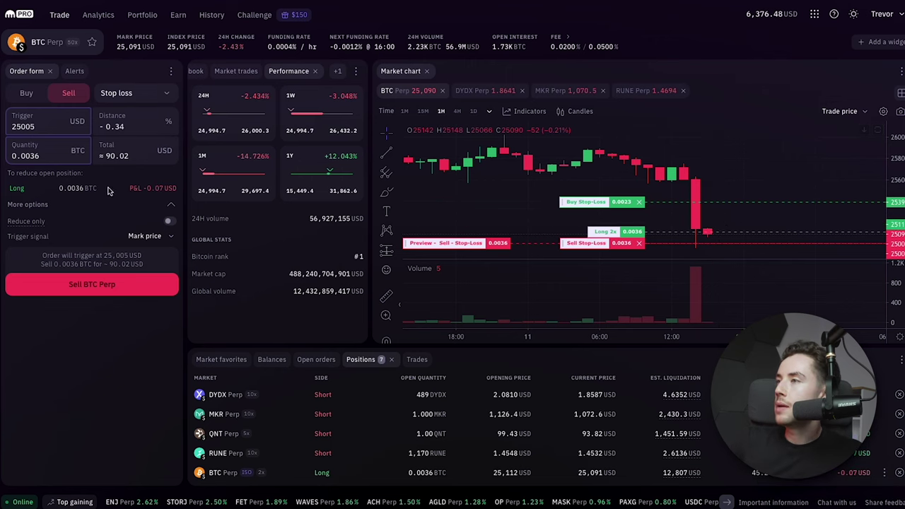
- Change the BTC Perp sell order type to Take profit and set its trigger to 25223 USD
{"action": "left_click", "coordinate": [115, 98]}
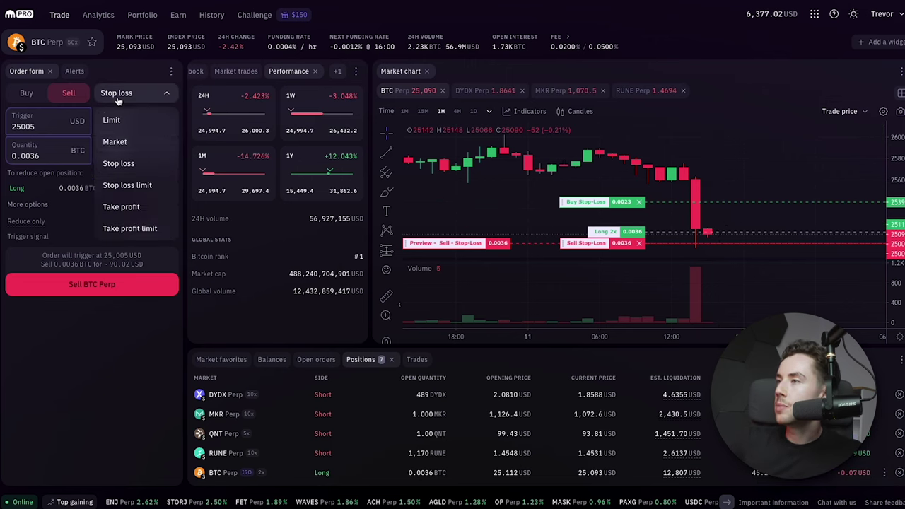
{"action": "left_click", "coordinate": [121, 206]}
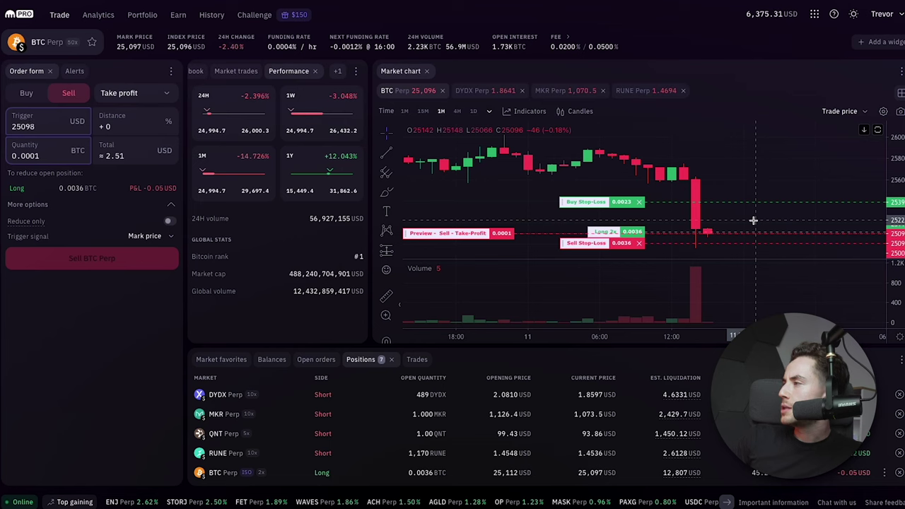
{"action": "left_click", "coordinate": [43, 122]}
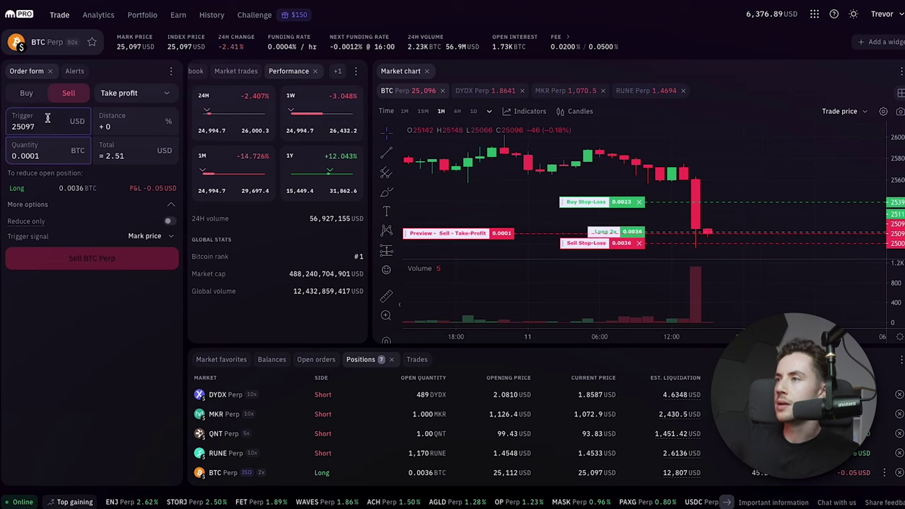
{"action": "key", "text": "BackSpace"}
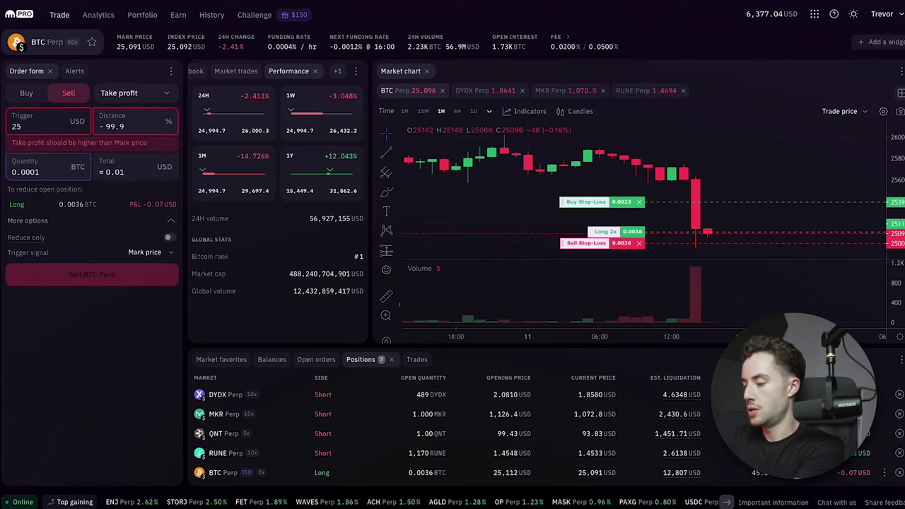
{"action": "type", "text": "223"}
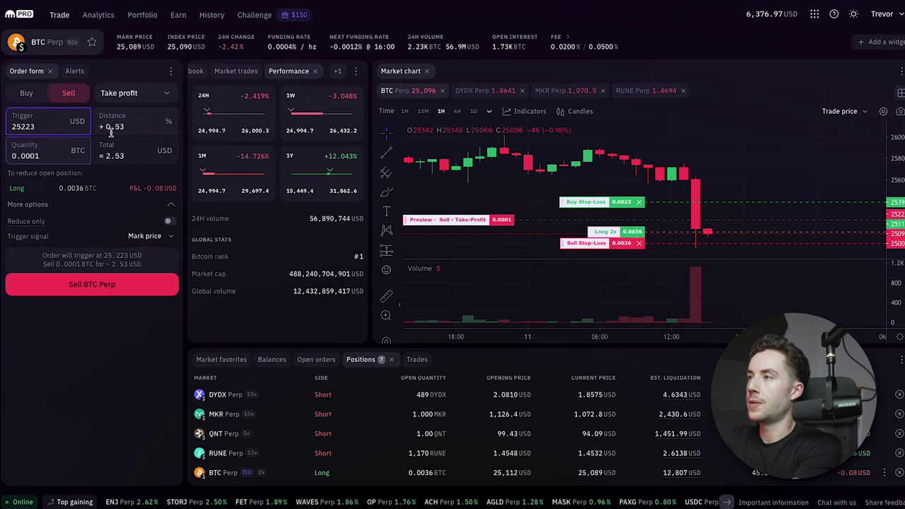
- Set the take profit quantity to 0.0036 BTC and submit the BTC Perp sell order
{"action": "left_click", "coordinate": [86, 162]}
{"action": "key", "text": "BackSpace"}
{"action": "key", "text": "BackSpace"}
{"action": "key", "text": "BackSpace"}
{"action": "key", "text": "BackSpace"}
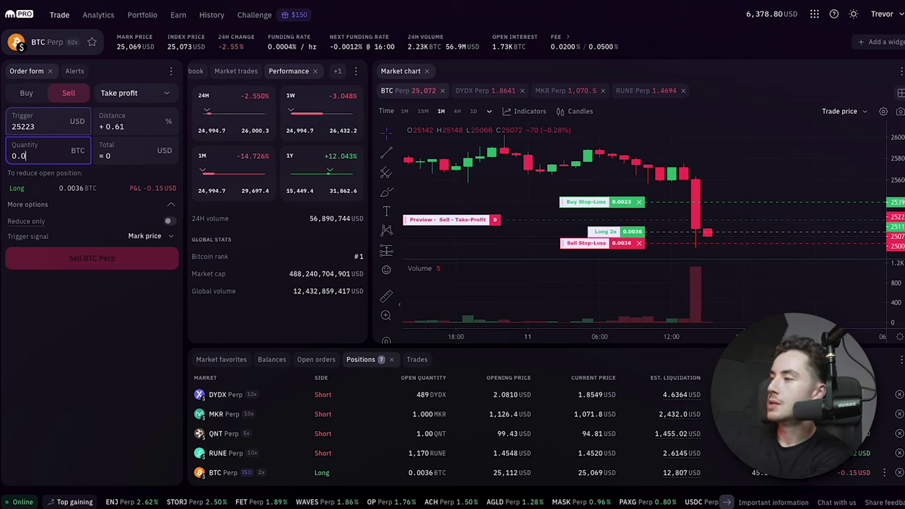
{"action": "type", "text": "036"}
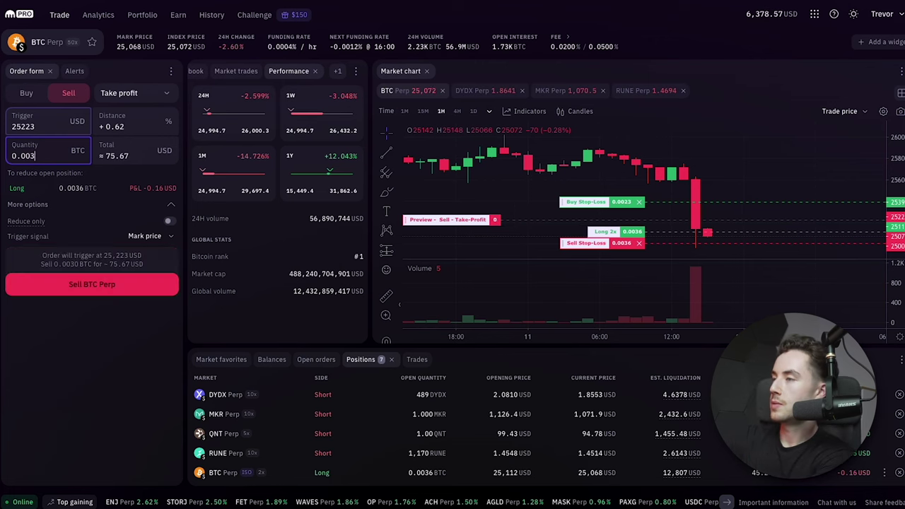
{"action": "left_click", "coordinate": [62, 289]}
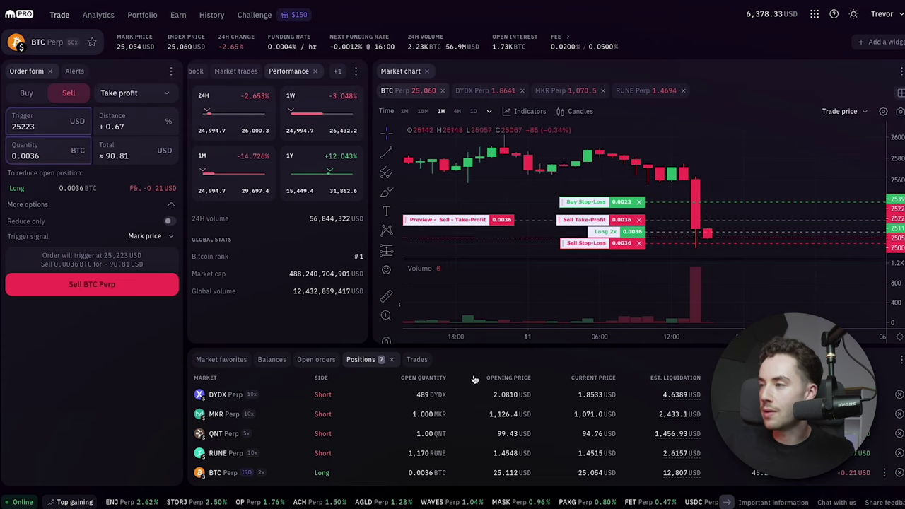
- Move the BTC Perp take profit order's trigger to 25233 USD and close the 0.0036 BTC long position at market price
{"action": "scroll", "coordinate": [347, 436], "scroll_direction": "down", "scroll_amount": 2}
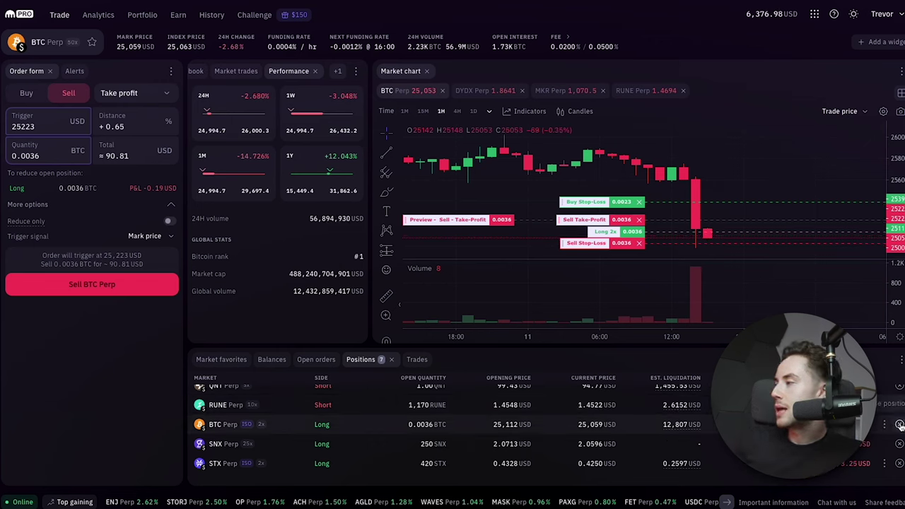
{"action": "left_click", "coordinate": [566, 224]}
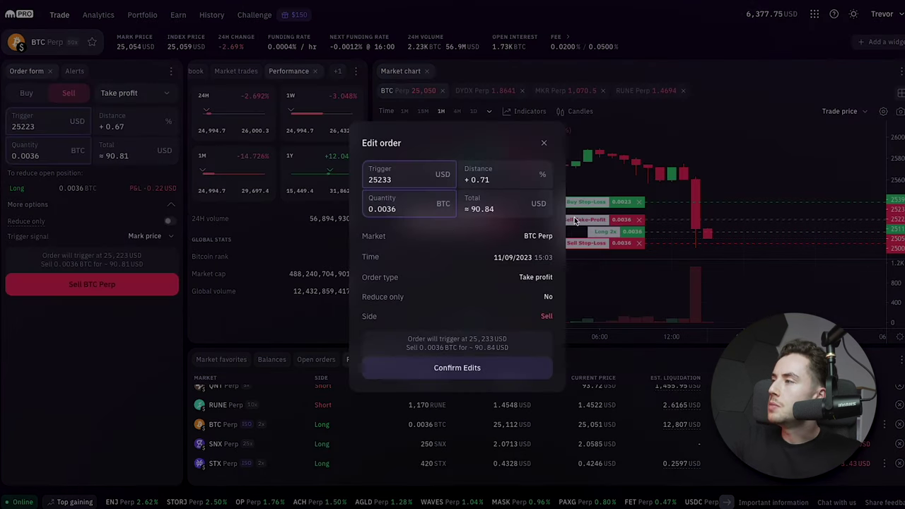
{"action": "left_click", "coordinate": [438, 374]}
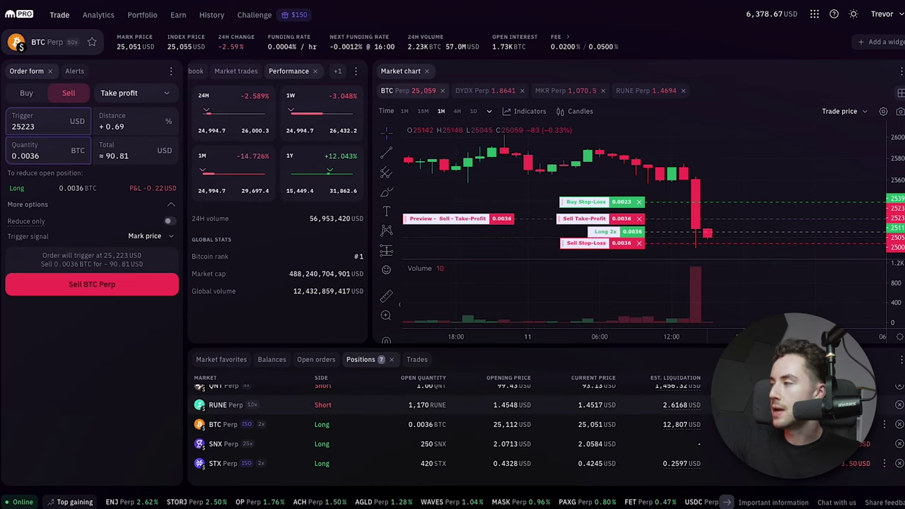
{"action": "left_click", "coordinate": [899, 424]}
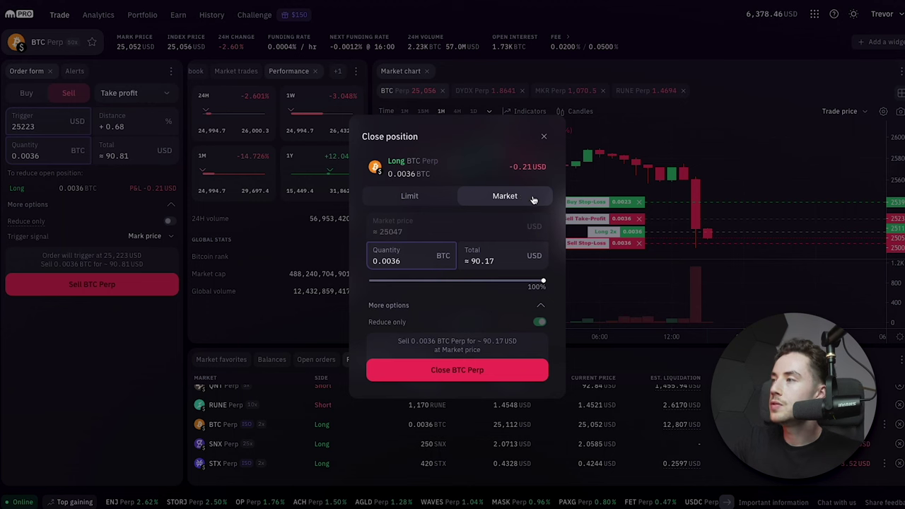
{"action": "left_click", "coordinate": [433, 372]}
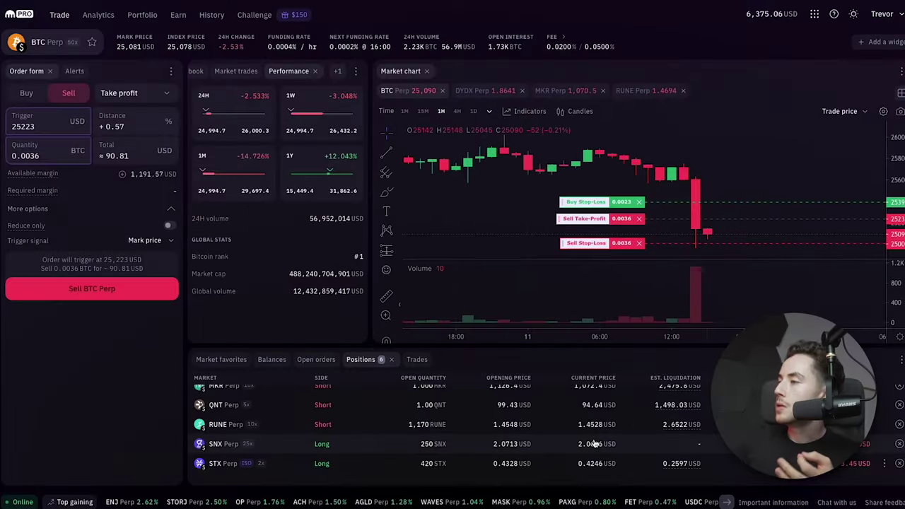
- Close the full 250 SNX Perp long position at market price after reviewing the limit close option
{"action": "left_click", "coordinate": [899, 445]}
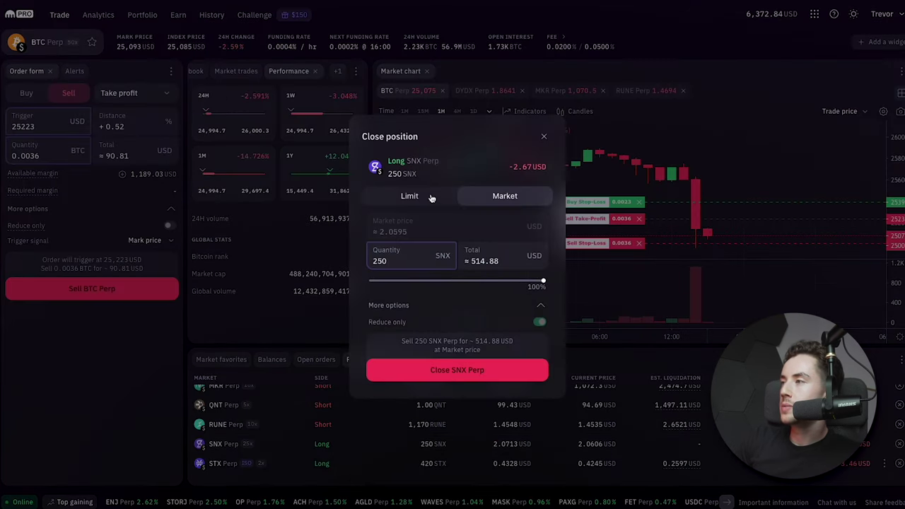
{"action": "left_click", "coordinate": [401, 197]}
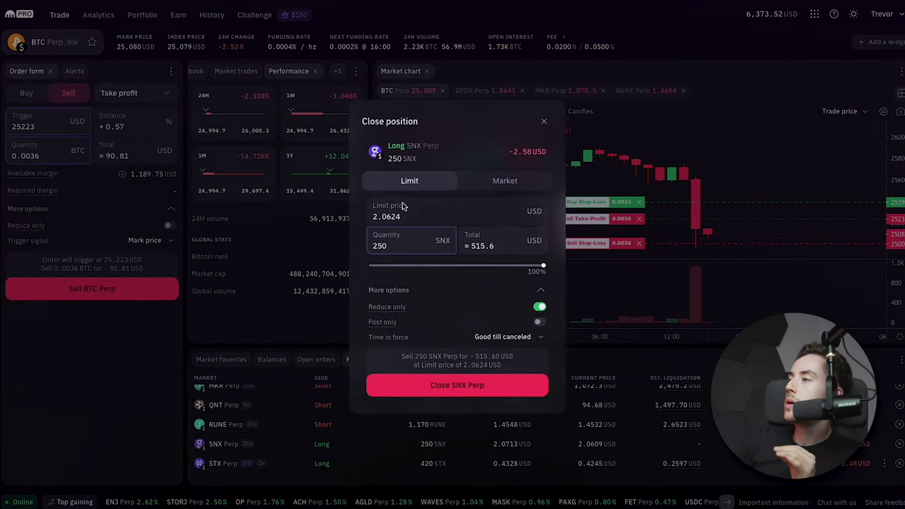
{"action": "left_click_drag", "start_coordinate": [398, 246], "coordinate": [339, 245]}
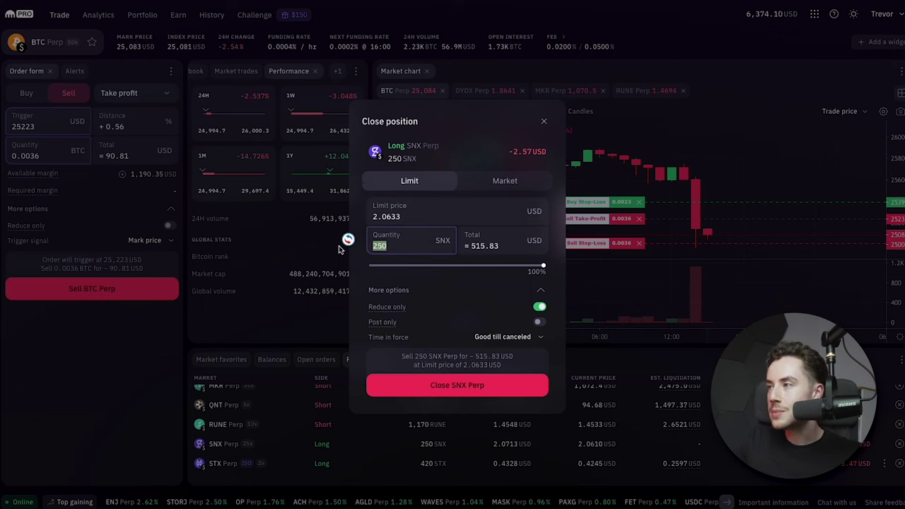
{"action": "left_click_drag", "start_coordinate": [410, 217], "coordinate": [454, 213]}
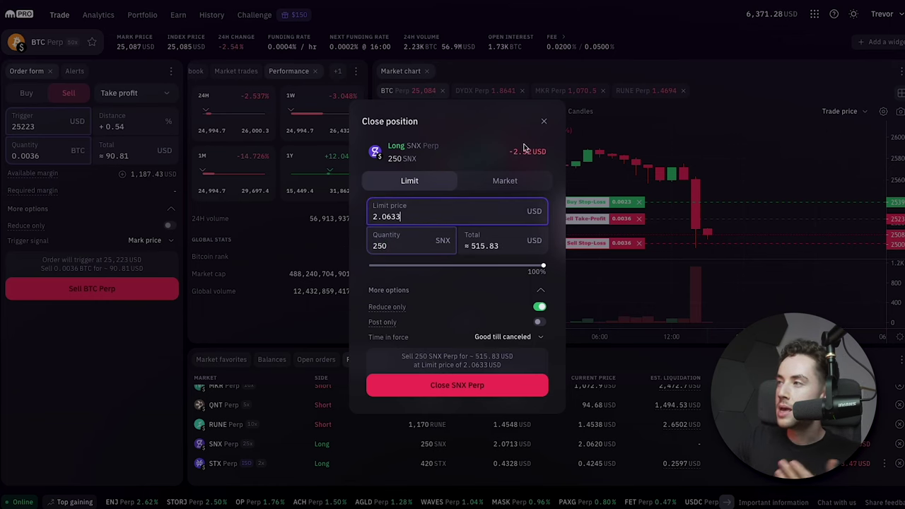
{"action": "left_click", "coordinate": [503, 181]}
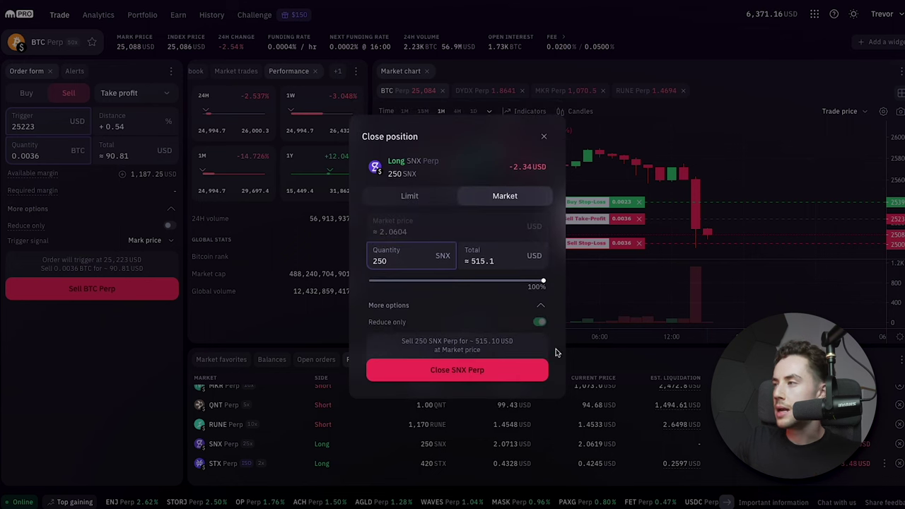
{"action": "left_click", "coordinate": [467, 373]}
{"action": "left_click", "coordinate": [899, 443]}
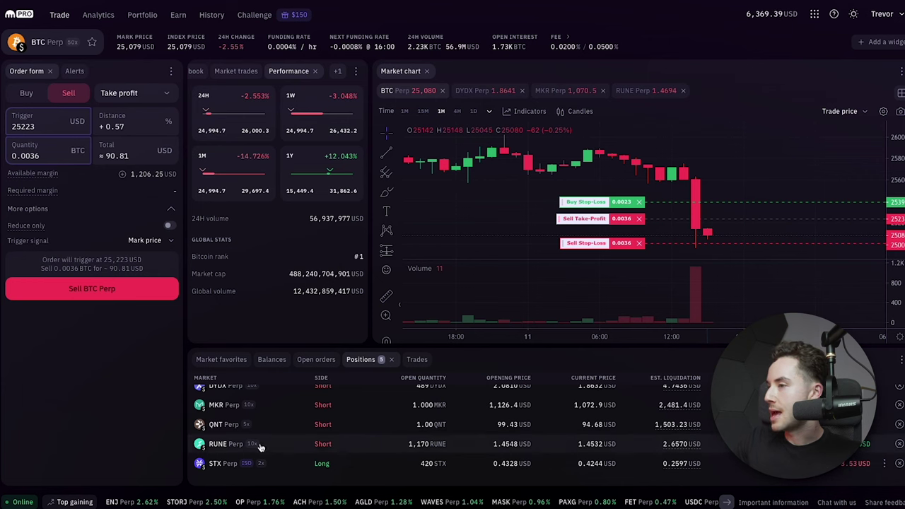
- Open the STX Perp market and close the full 420 STX long position at market price
{"action": "left_click", "coordinate": [216, 463]}
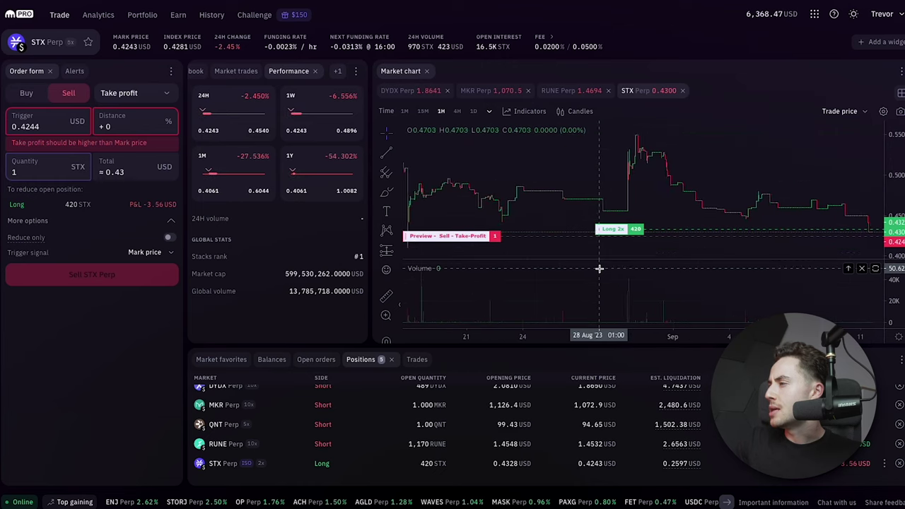
{"action": "left_click", "coordinate": [900, 464]}
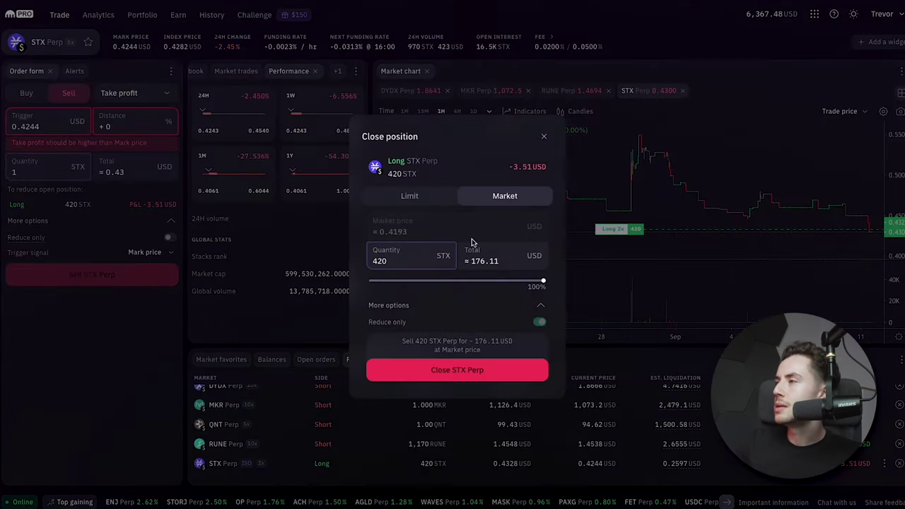
{"action": "left_click", "coordinate": [483, 370]}
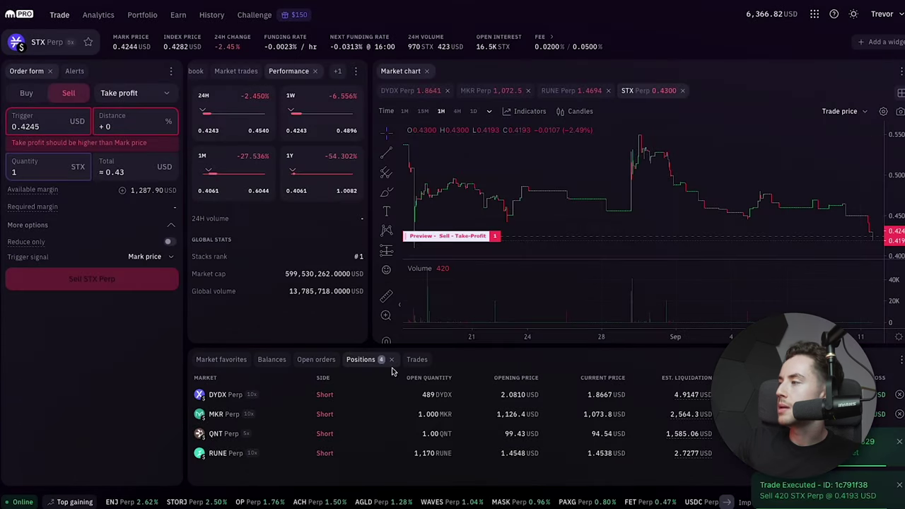
{"action": "left_click", "coordinate": [900, 444]}
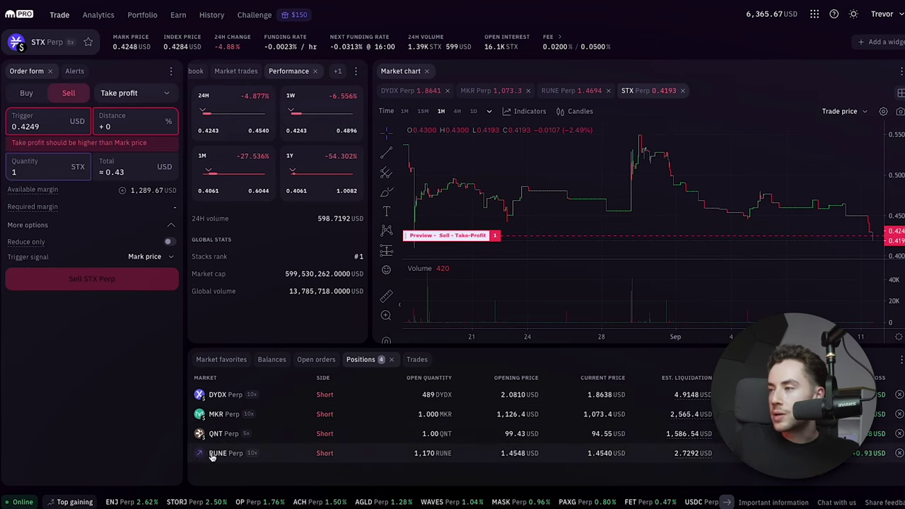
{"action": "type", "text": "2"}
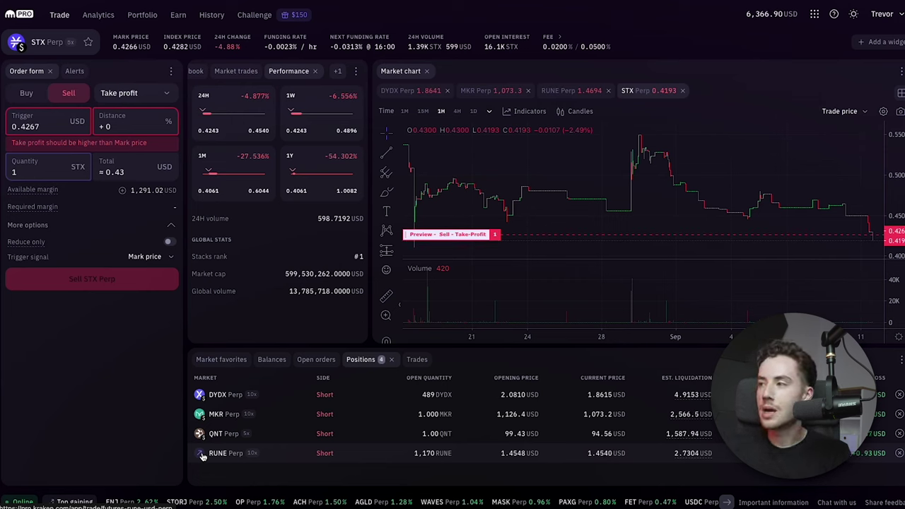
- Open the DYDX Perp market and examine the short position and its buy stop loss orders against the wider price history
{"action": "left_click", "coordinate": [219, 395]}
{"action": "scroll", "coordinate": [591, 217], "scroll_direction": "down", "scroll_amount": 4}
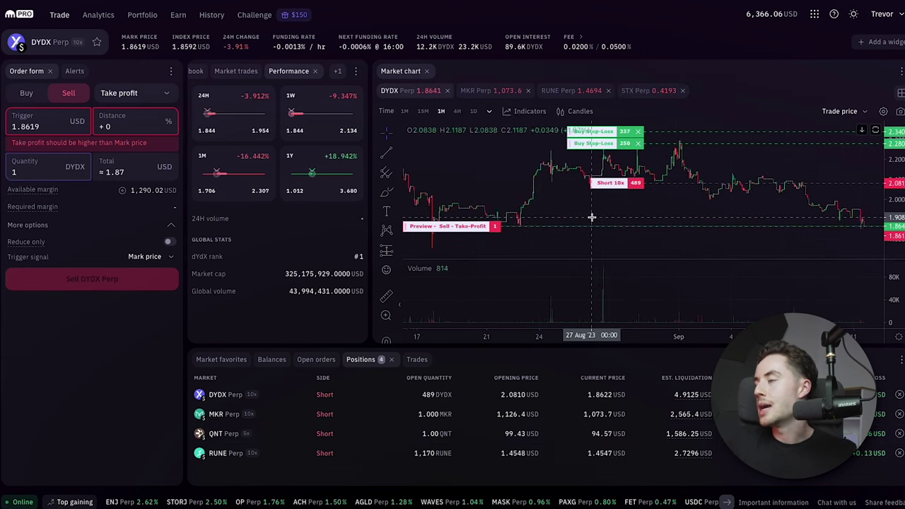
{"action": "scroll", "coordinate": [592, 217], "scroll_direction": "down", "scroll_amount": 1}
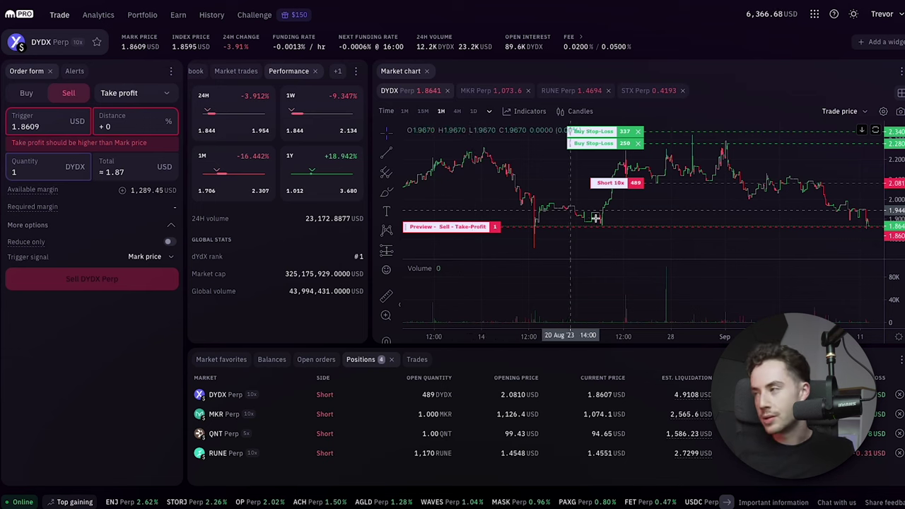
{"action": "scroll", "coordinate": [623, 192], "scroll_direction": "down", "scroll_amount": 6}
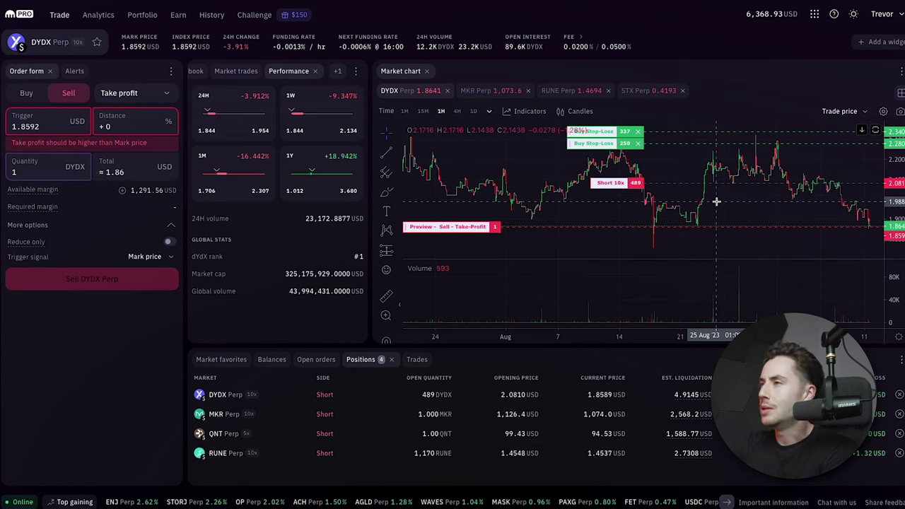
{"action": "scroll", "coordinate": [710, 220], "scroll_direction": "down", "scroll_amount": 1}
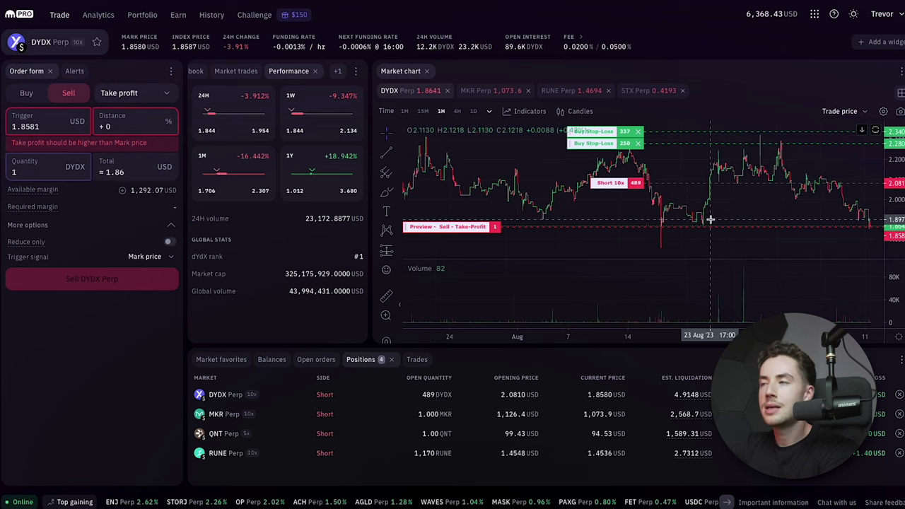
{"action": "scroll", "coordinate": [711, 220], "scroll_direction": "down", "scroll_amount": 1}
{"action": "scroll", "coordinate": [711, 219], "scroll_direction": "down", "scroll_amount": 2}
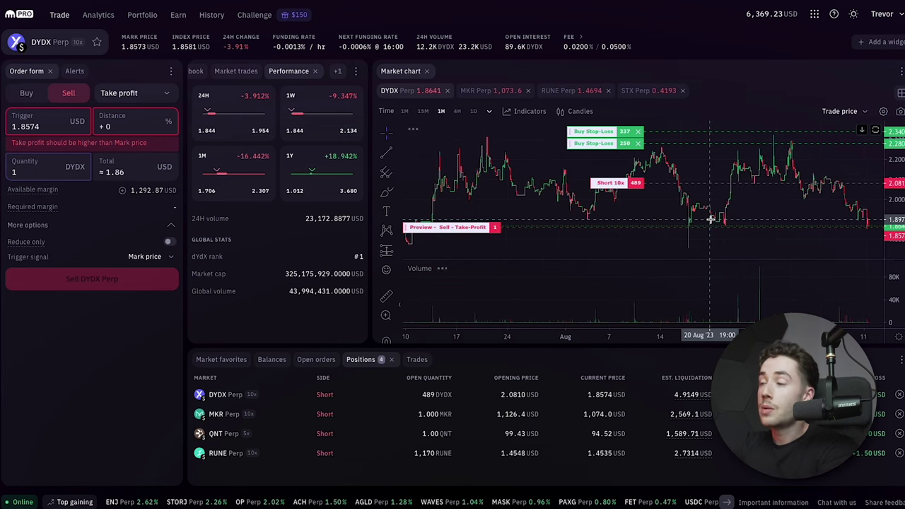
- Open the RUNE Perp market and examine the short position's stop loss and take profit orders across the price history
{"action": "left_click", "coordinate": [241, 453]}
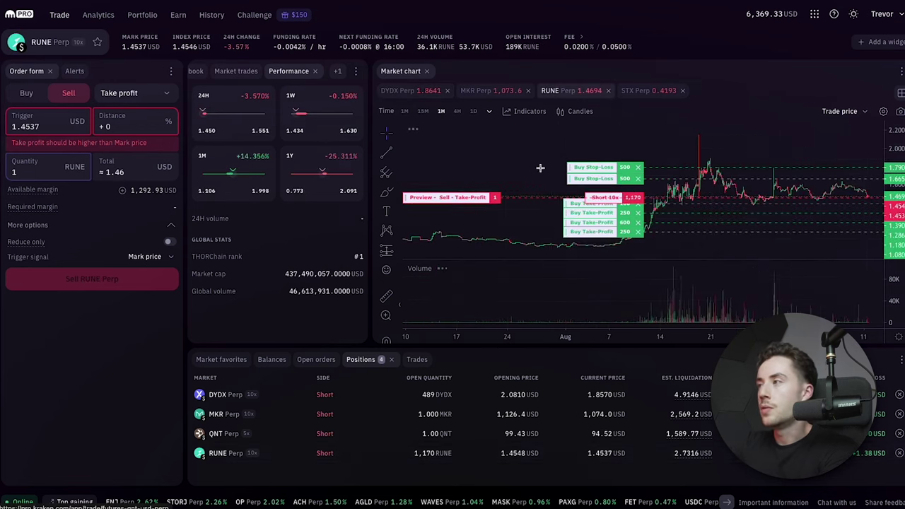
{"action": "scroll", "coordinate": [659, 219], "scroll_direction": "up", "scroll_amount": 3}
{"action": "scroll", "coordinate": [660, 219], "scroll_direction": "down", "scroll_amount": 2}
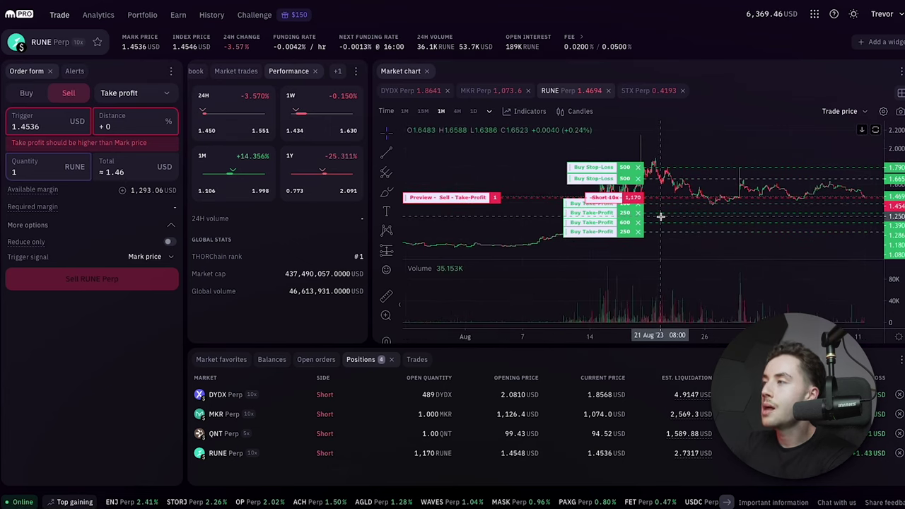
{"action": "scroll", "coordinate": [679, 206], "scroll_direction": "up", "scroll_amount": 1}
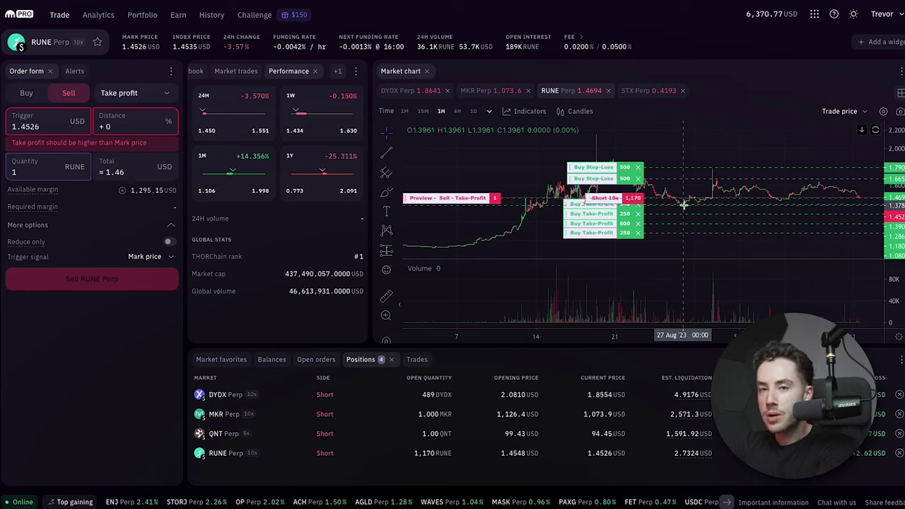
{"action": "scroll", "coordinate": [683, 205], "scroll_direction": "down", "scroll_amount": 5}
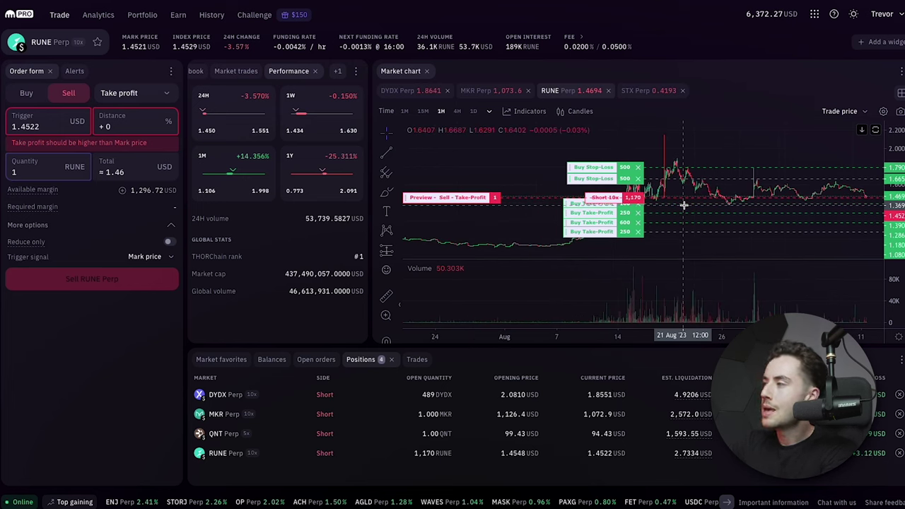
{"action": "scroll", "coordinate": [683, 205], "scroll_direction": "down", "scroll_amount": 2}
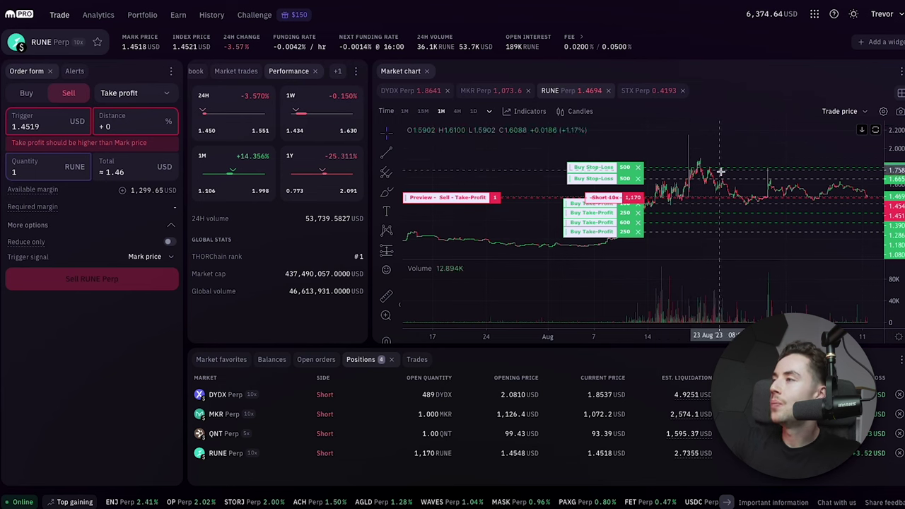
- Open the futures portfolio overview and compare the balance history over three months and one month
{"action": "scroll", "coordinate": [719, 180], "scroll_direction": "up", "scroll_amount": 2}
{"action": "scroll", "coordinate": [719, 180], "scroll_direction": "up", "scroll_amount": 3}
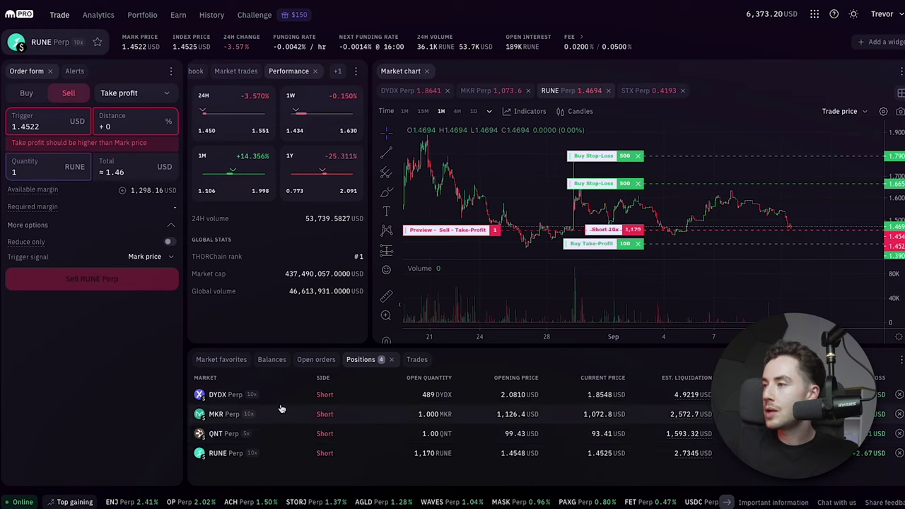
{"action": "left_click", "coordinate": [137, 19]}
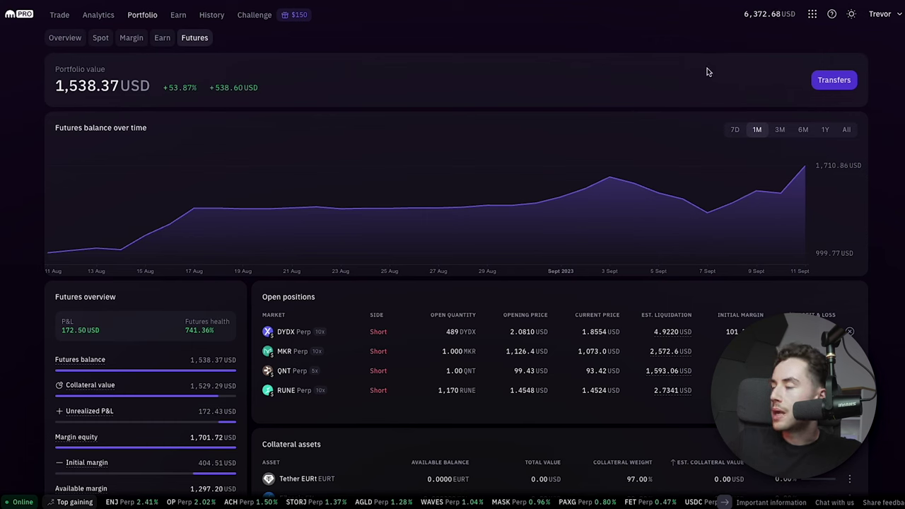
{"action": "left_click", "coordinate": [781, 129]}
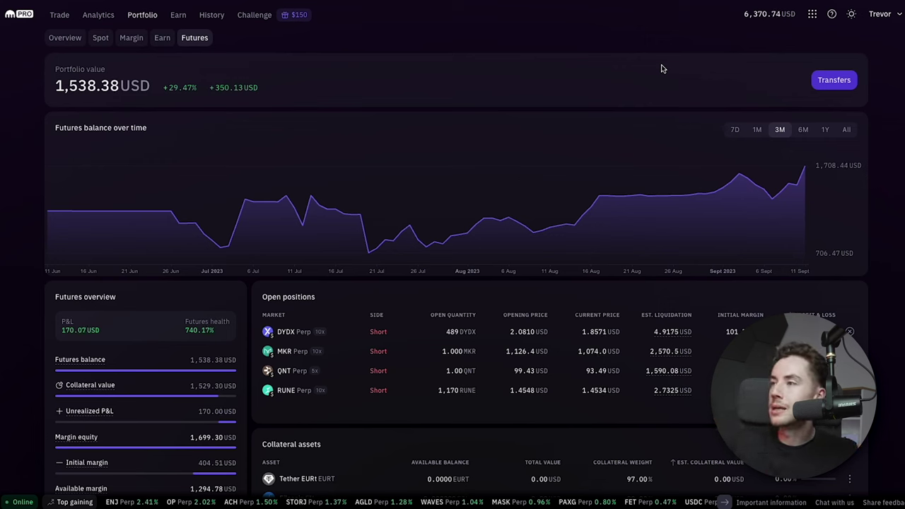
{"action": "left_click", "coordinate": [758, 130]}
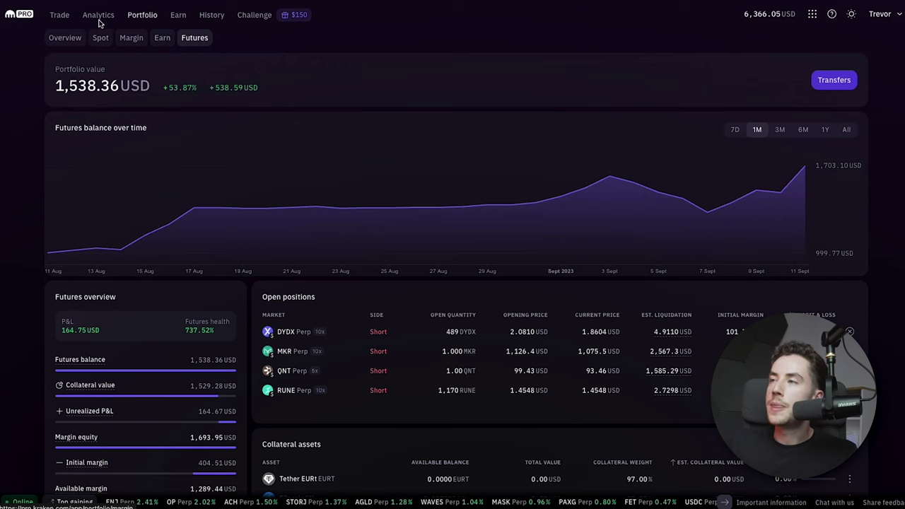
- Return to the trading view, search the futures markets for pepe and open PEPE Perp
{"action": "left_click", "coordinate": [55, 16]}
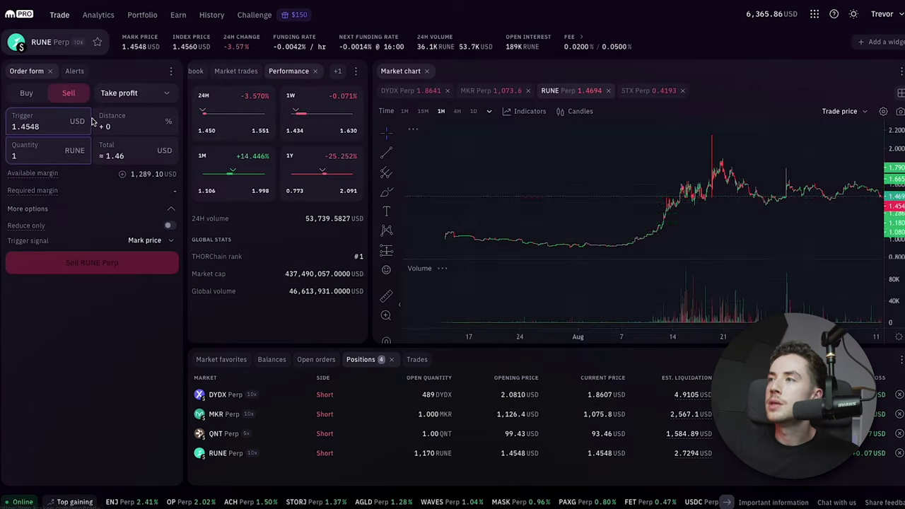
{"action": "left_click", "coordinate": [44, 51]}
{"action": "type", "text": "pepe"}
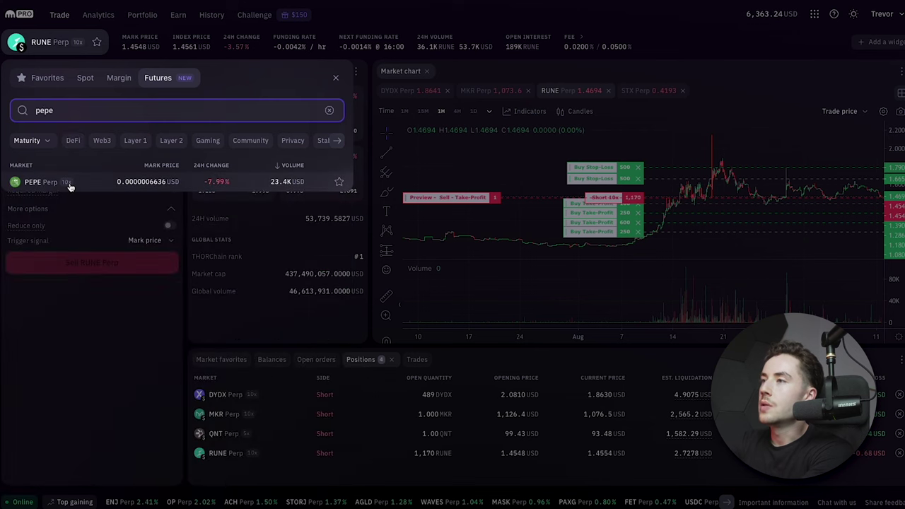
{"action": "left_click", "coordinate": [68, 182]}
- Examine the PEPE Perp hourly chart, comparing the latest price drop with the price history since July
{"action": "scroll", "coordinate": [686, 234], "scroll_direction": "up", "scroll_amount": 5}
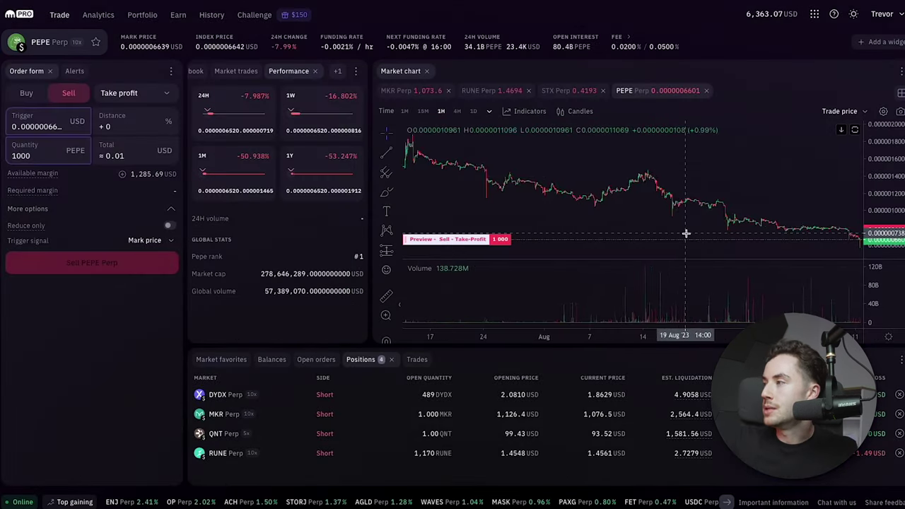
{"action": "scroll", "coordinate": [685, 233], "scroll_direction": "up", "scroll_amount": 5}
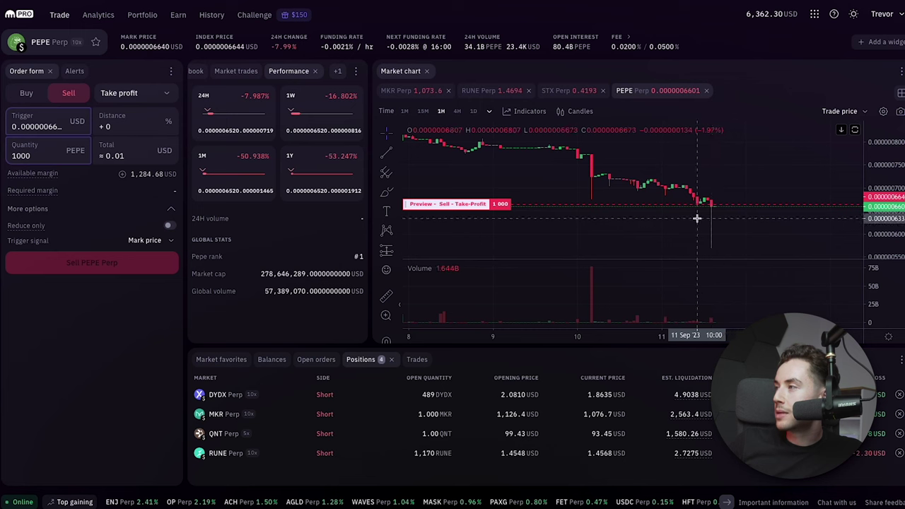
{"action": "scroll", "coordinate": [711, 249], "scroll_direction": "down", "scroll_amount": 10}
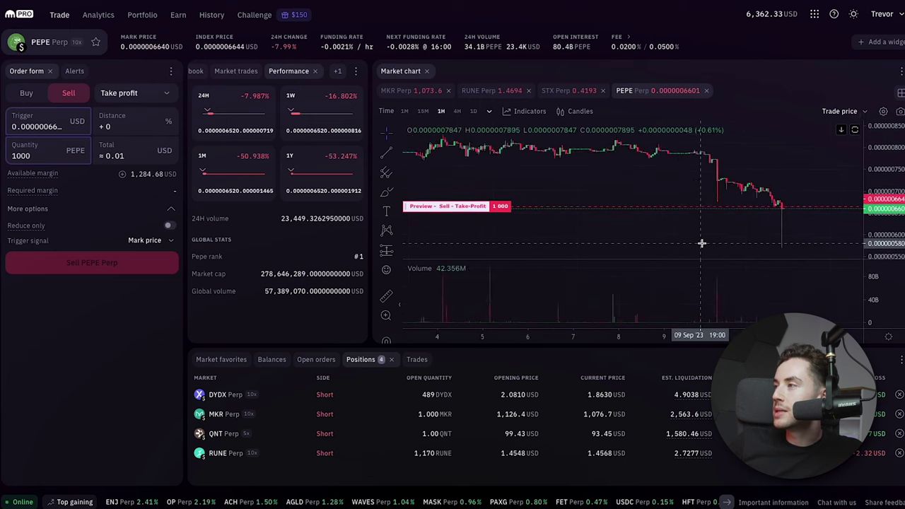
{"action": "scroll", "coordinate": [701, 244], "scroll_direction": "down", "scroll_amount": 5}
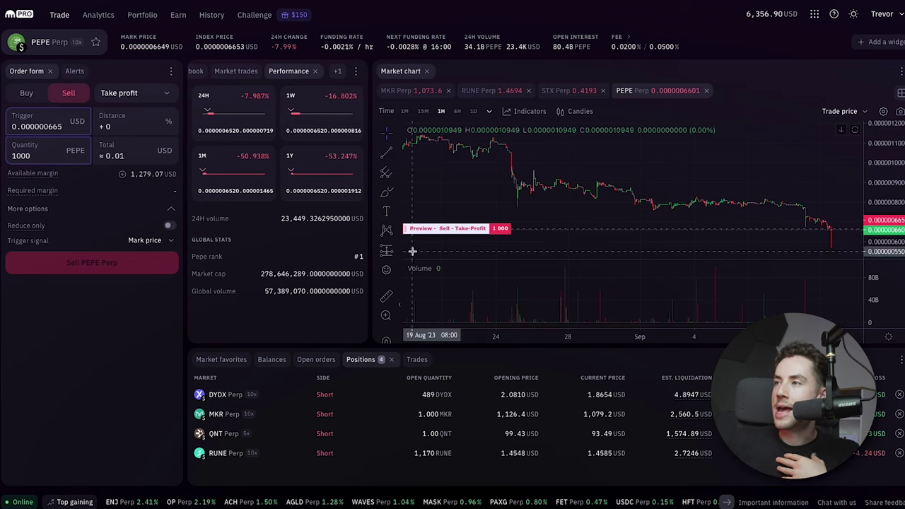
{"action": "scroll", "coordinate": [582, 234], "scroll_direction": "down", "scroll_amount": 3}
{"action": "scroll", "coordinate": [581, 234], "scroll_direction": "down", "scroll_amount": 3}
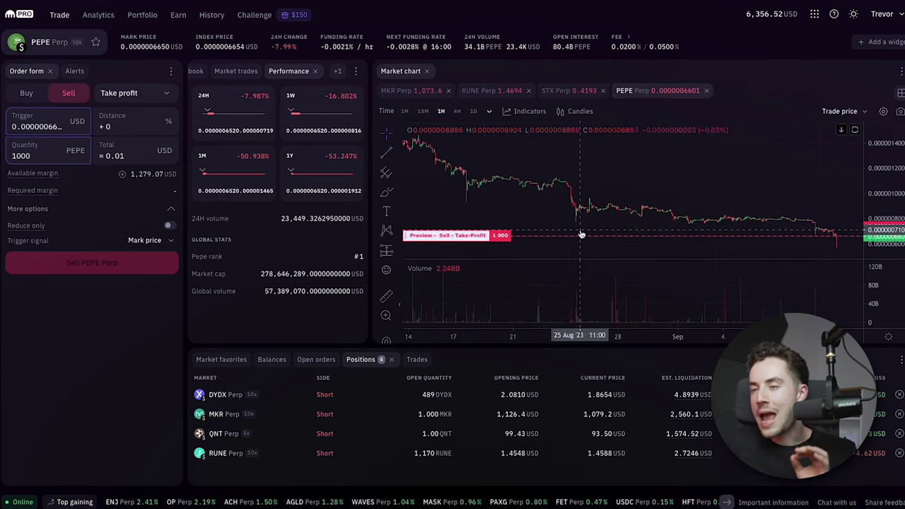
{"action": "scroll", "coordinate": [582, 234], "scroll_direction": "down", "scroll_amount": 1}
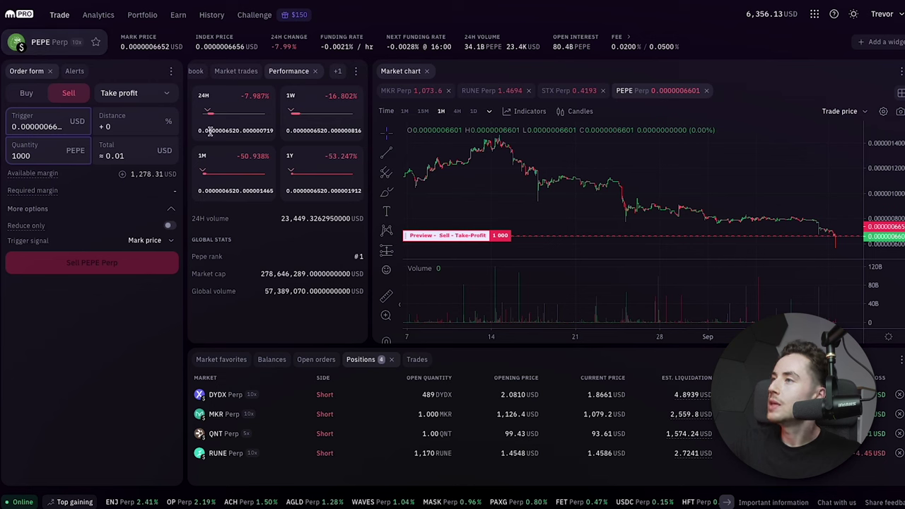
{"action": "scroll", "coordinate": [661, 212], "scroll_direction": "down", "scroll_amount": 4}
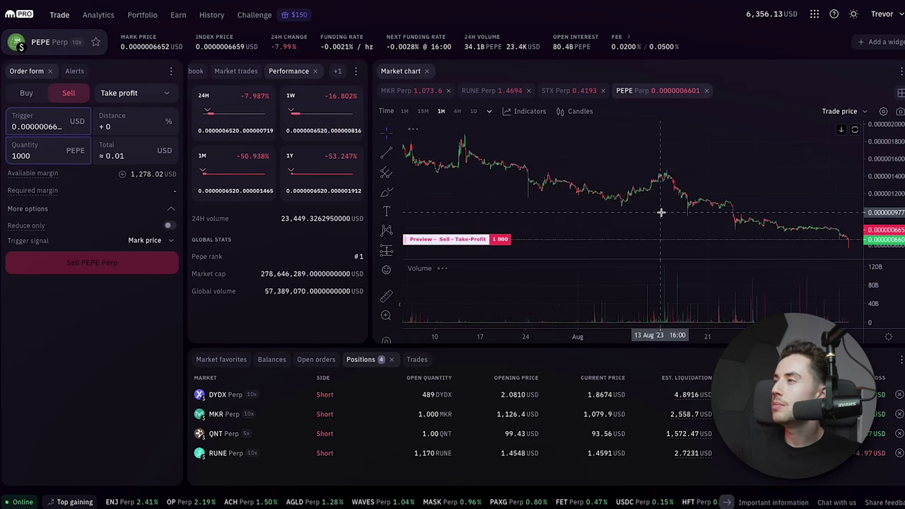
{"action": "scroll", "coordinate": [661, 212], "scroll_direction": "up", "scroll_amount": 4}
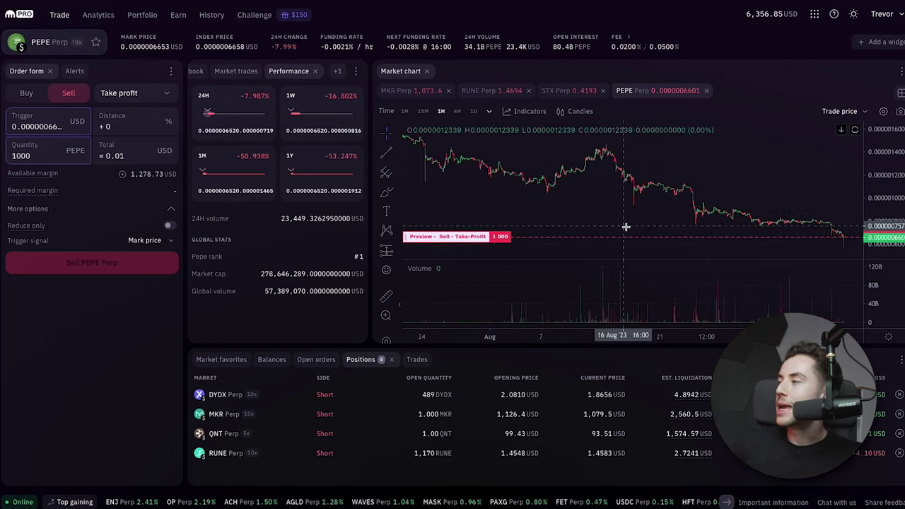
{"action": "scroll", "coordinate": [627, 227], "scroll_direction": "up", "scroll_amount": 3}
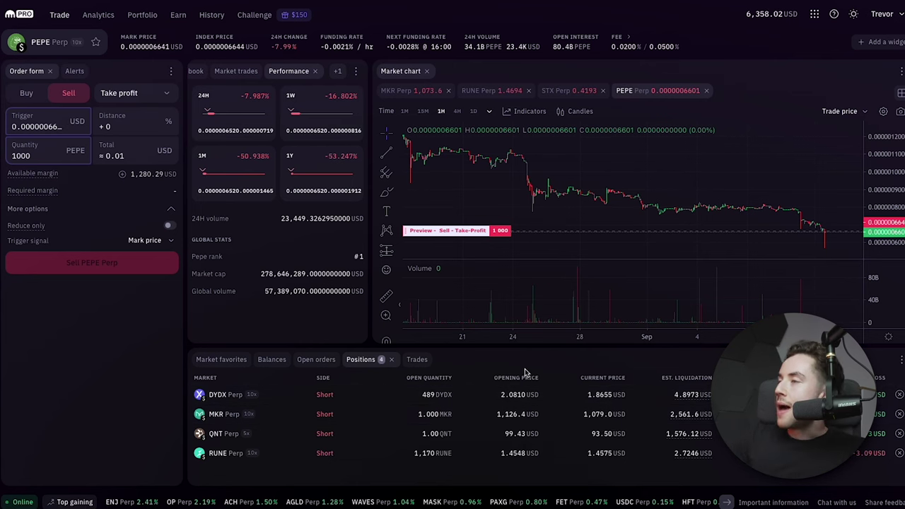
- Open the SOL Perp futures market and set the order form to a market buy
{"action": "left_click", "coordinate": [49, 40]}
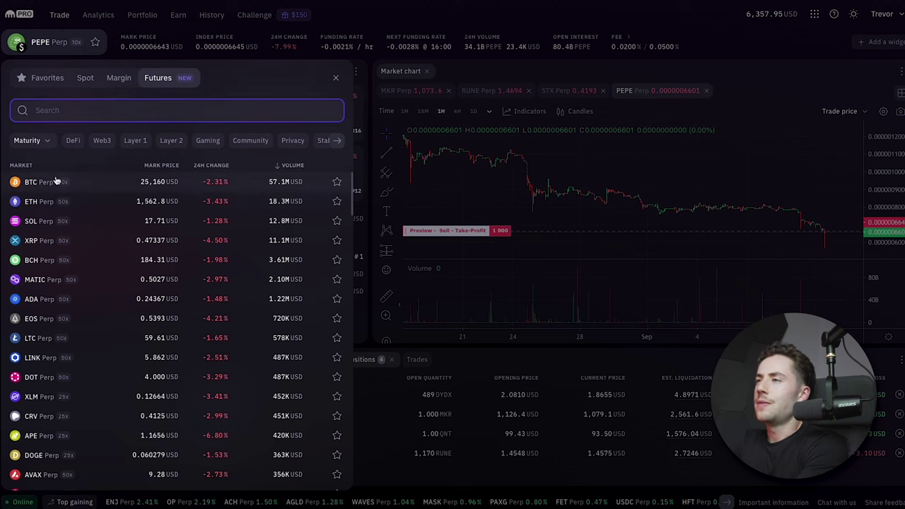
{"action": "left_click", "coordinate": [78, 221]}
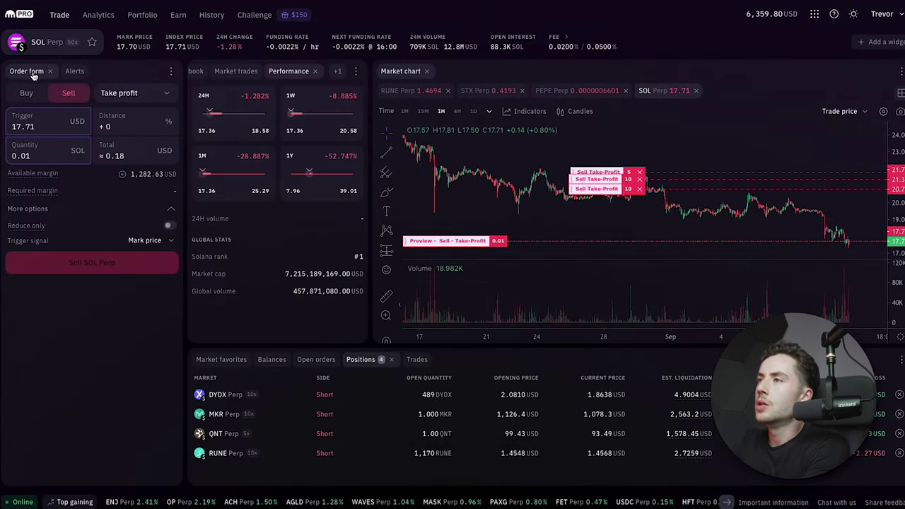
{"action": "left_click", "coordinate": [26, 93]}
{"action": "left_click", "coordinate": [138, 93]}
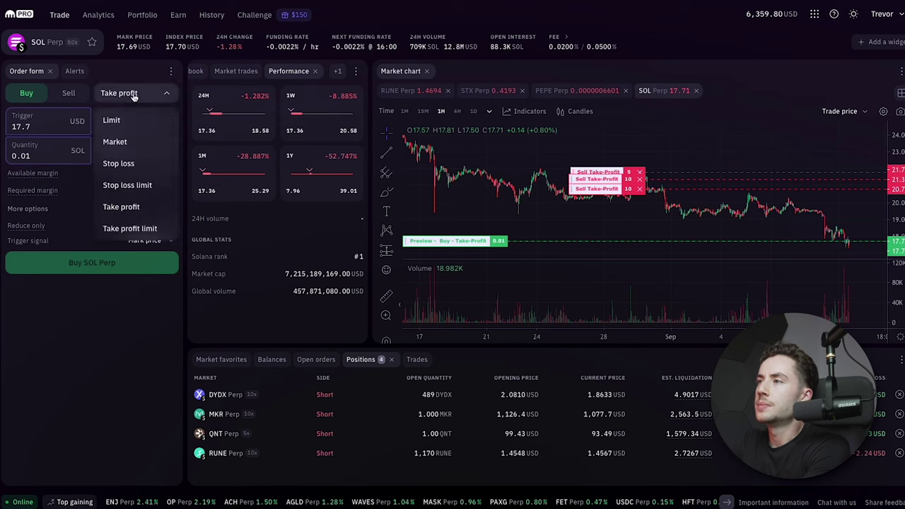
{"action": "left_click", "coordinate": [115, 142]}
- Set the SOL Perp buy order quantity to 10 SOL
{"action": "left_click_drag", "start_coordinate": [13, 176], "coordinate": [14, 177]}
{"action": "double_click", "coordinate": [42, 155]}
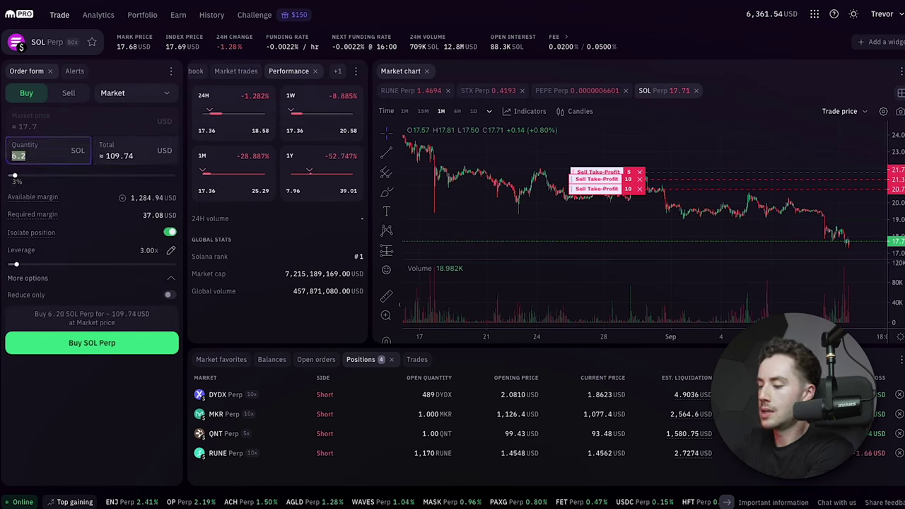
{"action": "type", "text": "1"}
{"action": "type", "text": "4"}
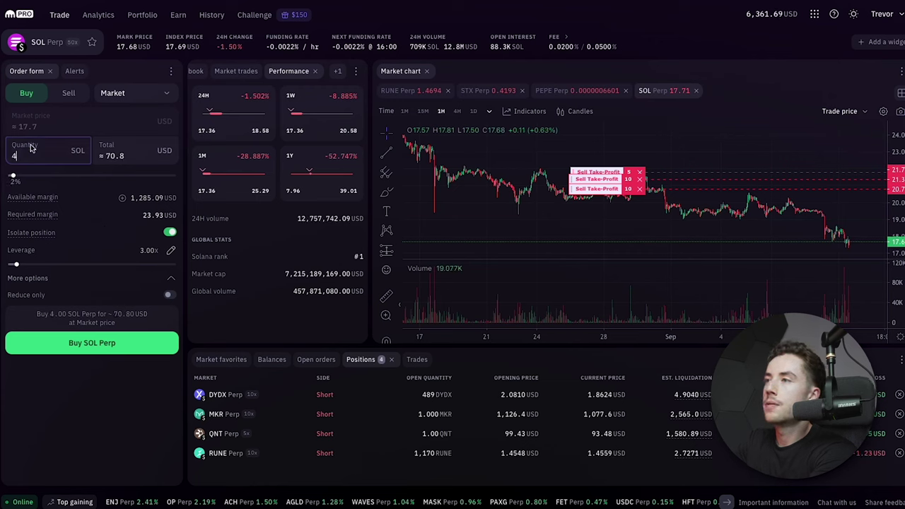
{"action": "key", "text": "BackSpace"}
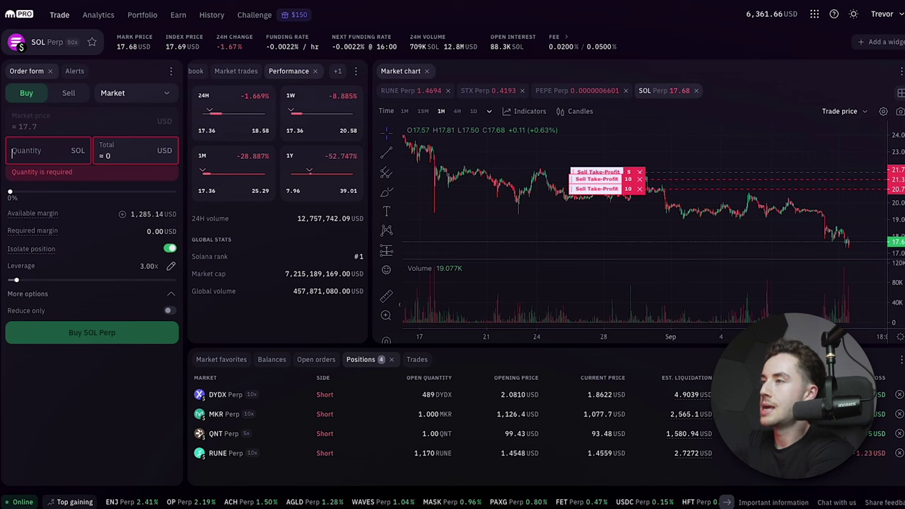
{"action": "type", "text": "10"}
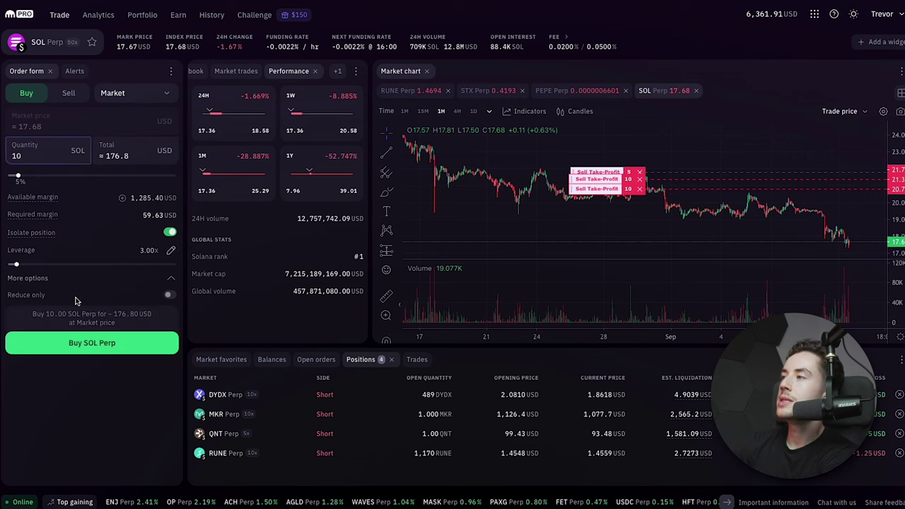
- Cancel the three existing SOL sell take-profit orders and submit the market buy of 10 SOL Perp
{"action": "scroll", "coordinate": [654, 176], "scroll_direction": "up", "scroll_amount": 5}
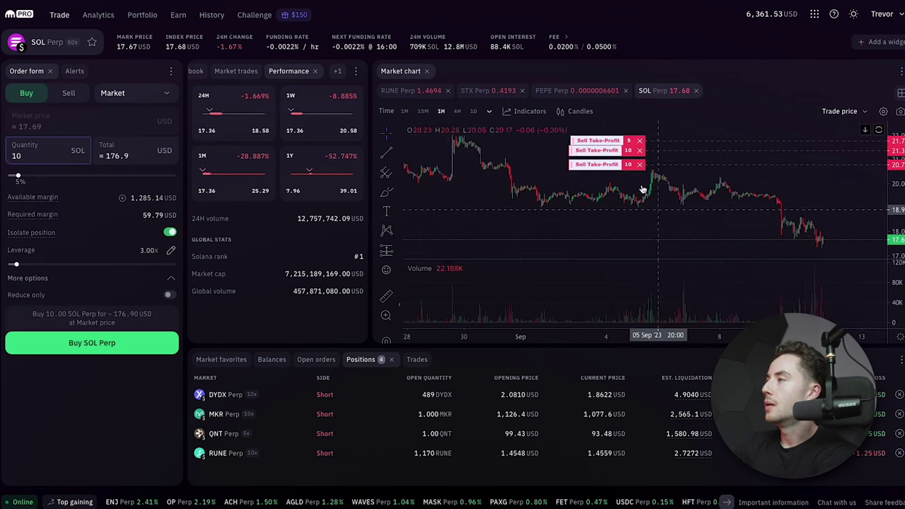
{"action": "scroll", "coordinate": [654, 175], "scroll_direction": "up", "scroll_amount": 3}
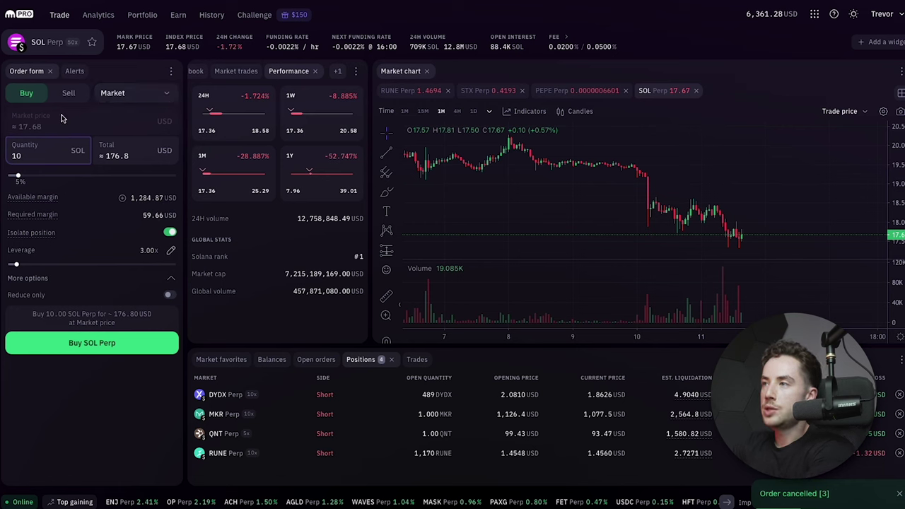
{"action": "left_click", "coordinate": [82, 345]}
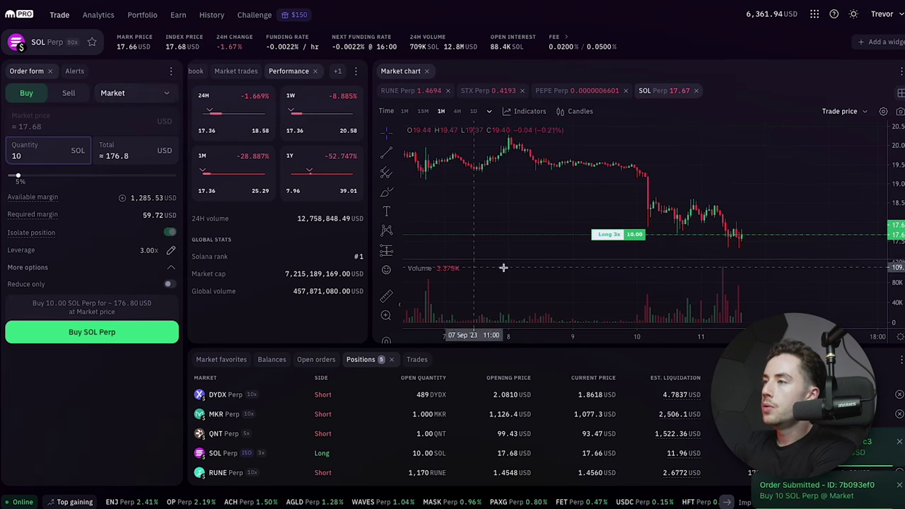
- Review the details of the new SOL long position, close them and check the explanation of the funding rate
{"action": "scroll", "coordinate": [615, 237], "scroll_direction": "up", "scroll_amount": 2}
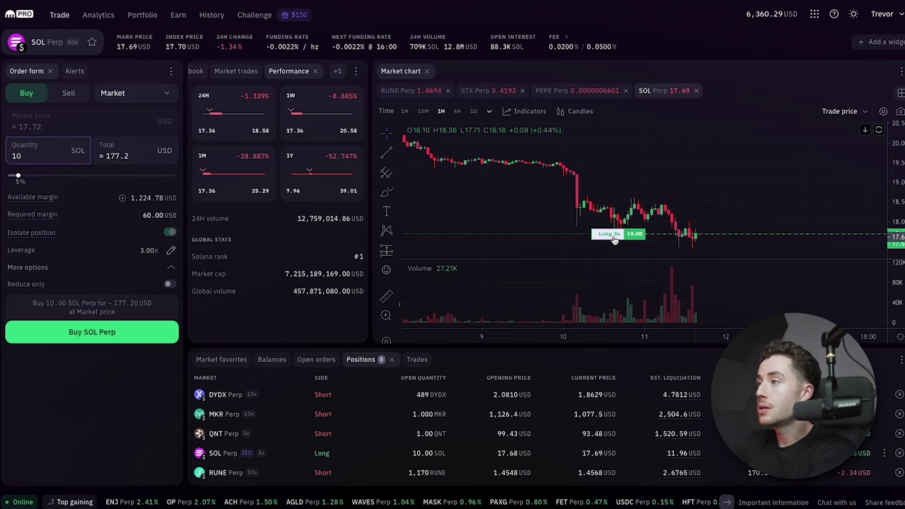
{"action": "double_click", "coordinate": [634, 234]}
{"action": "left_click", "coordinate": [495, 227]}
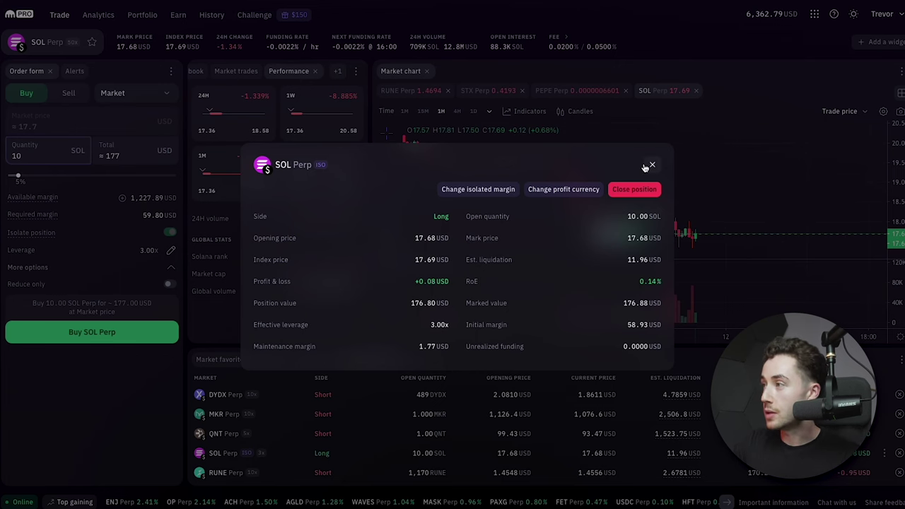
{"action": "left_click", "coordinate": [650, 166]}
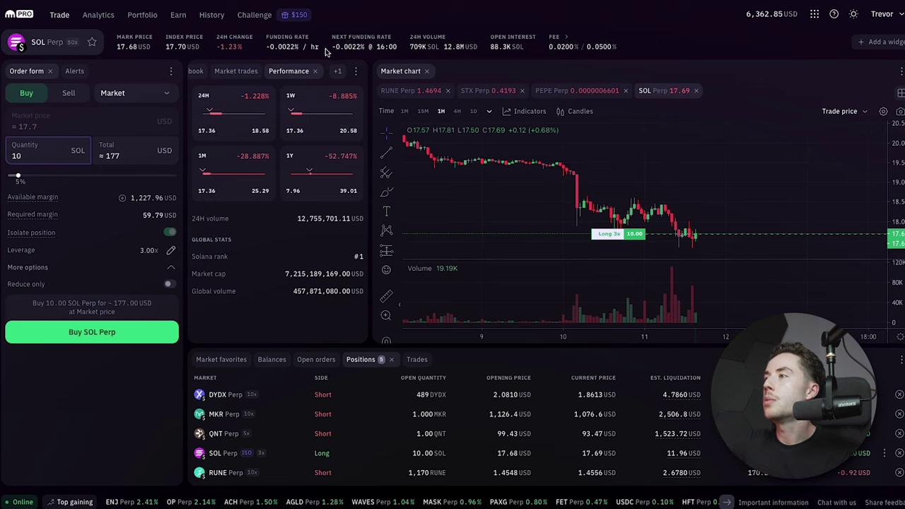
{"action": "mouse_move", "coordinate": [284, 51]}
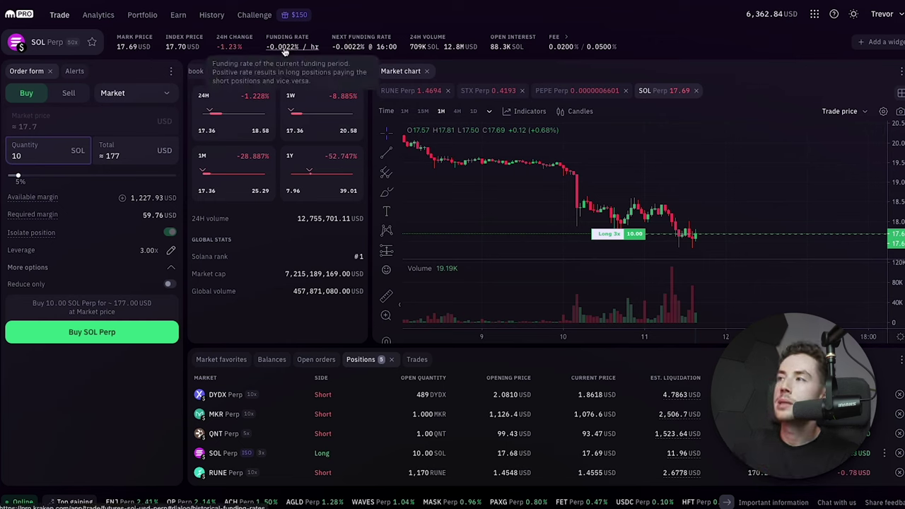
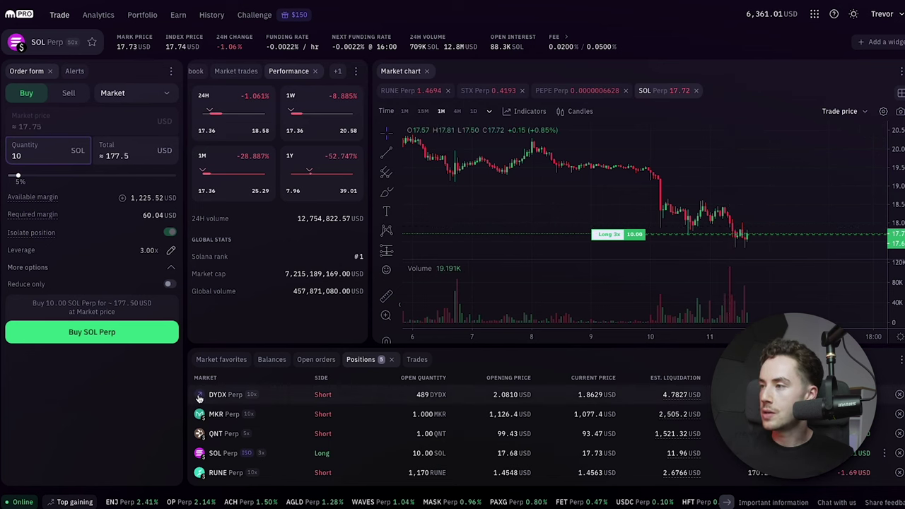
- Open the DYDX Perp market and examine the short position with its stop loss and take profit orders on a rescaled price axis
{"action": "left_click", "coordinate": [225, 395]}
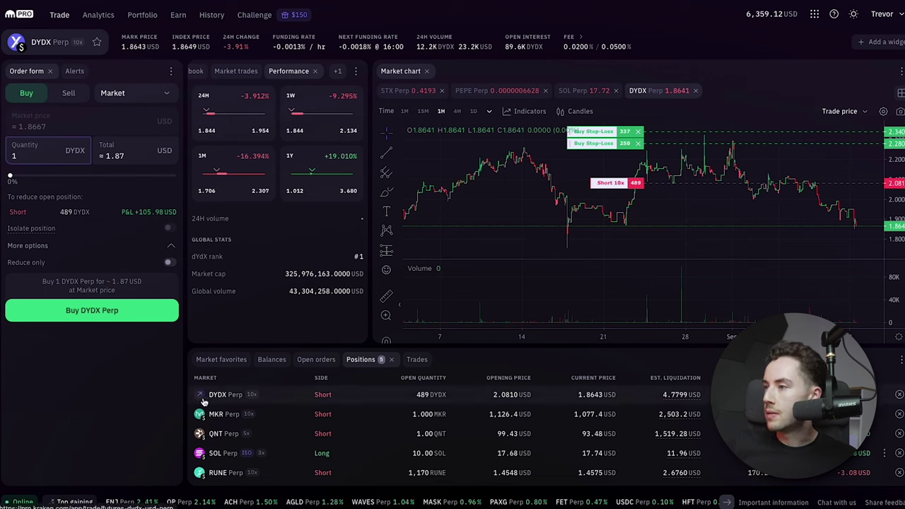
{"action": "scroll", "coordinate": [454, 212], "scroll_direction": "right", "scroll_amount": 5}
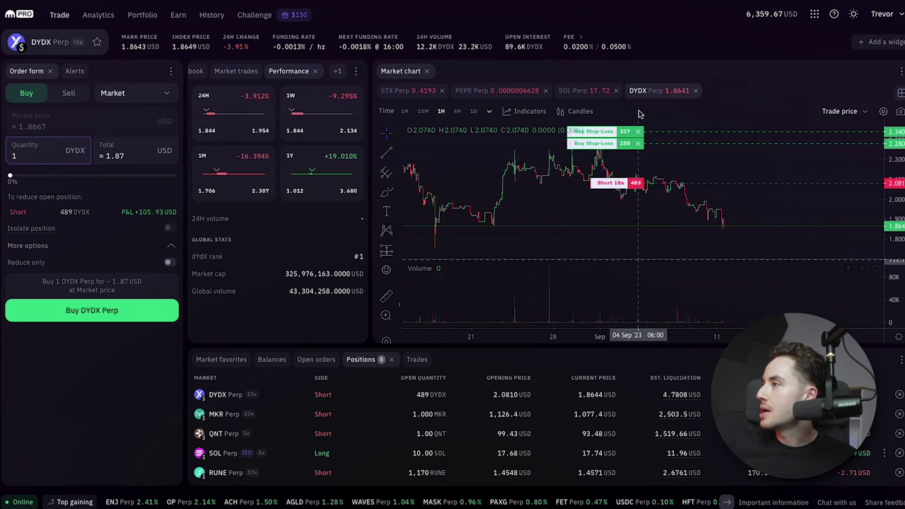
{"action": "left_click_drag", "start_coordinate": [896, 233], "coordinate": [896, 269]}
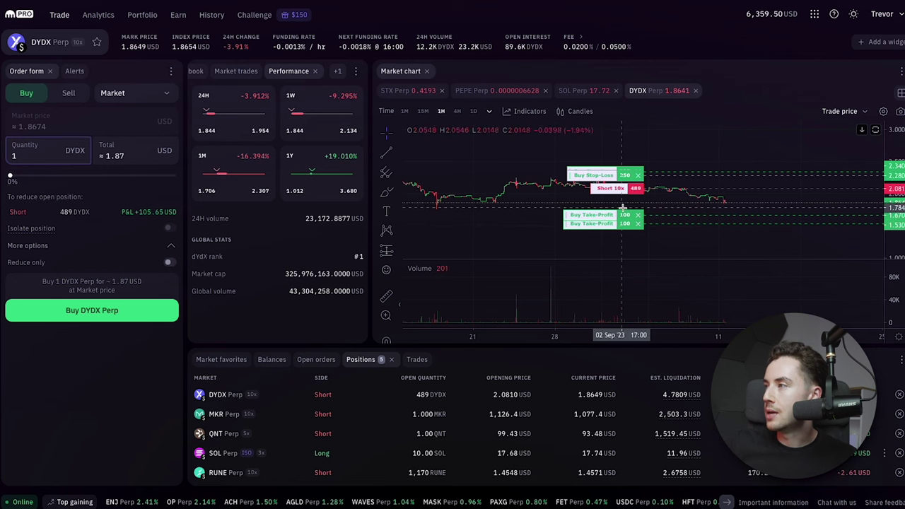
{"action": "left_click_drag", "start_coordinate": [733, 217], "coordinate": [734, 231]}
{"action": "scroll", "coordinate": [619, 164], "scroll_direction": "up", "scroll_amount": 3}
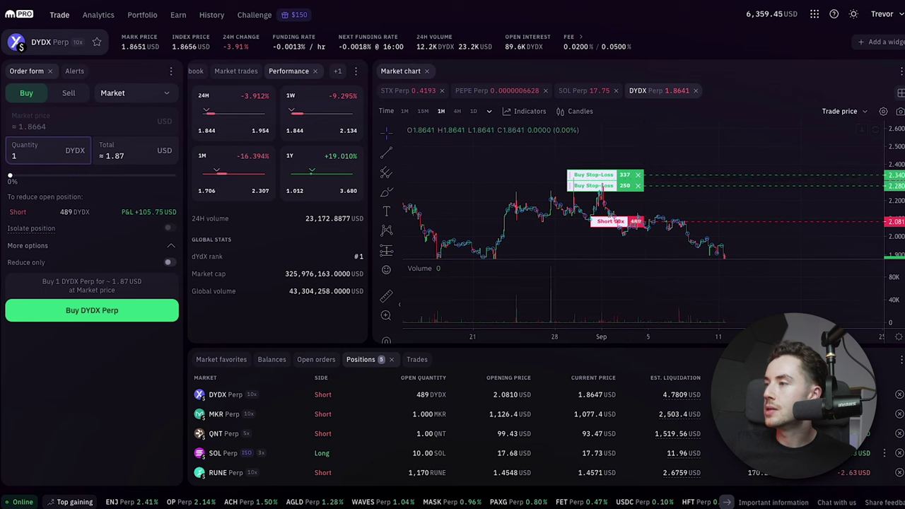
- Open the SOL Perp market from the open positions and narrow the chart to the latest price candles around the long position
{"action": "scroll", "coordinate": [214, 453], "scroll_direction": "down", "scroll_amount": 1}
{"action": "left_click", "coordinate": [214, 449]}
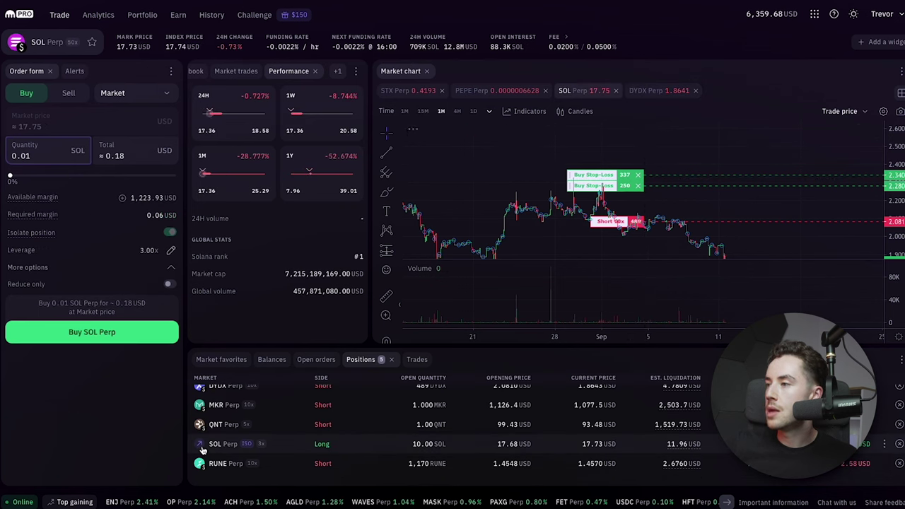
{"action": "scroll", "coordinate": [705, 270], "scroll_direction": "down", "scroll_amount": 1}
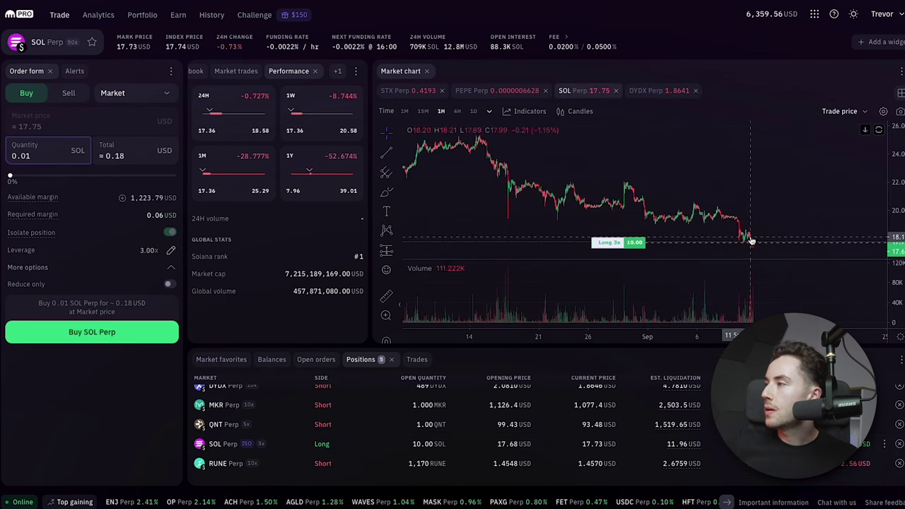
{"action": "scroll", "coordinate": [755, 232], "scroll_direction": "up", "scroll_amount": 2}
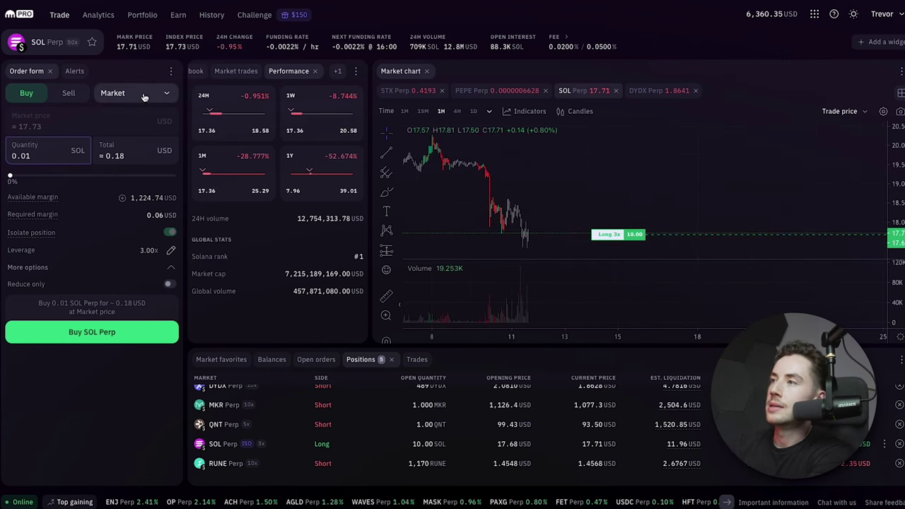
- Submit two sell take-profit orders for 5 SOL Perp each, one triggered at 18.1 USD and one at 18.59 USD
{"action": "left_click", "coordinate": [106, 94]}
{"action": "left_click", "coordinate": [64, 99]}
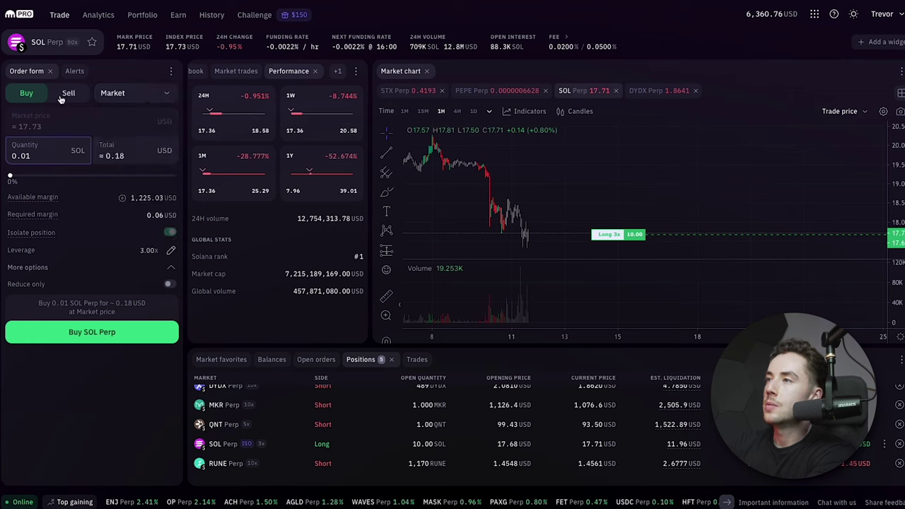
{"action": "left_click", "coordinate": [71, 95]}
{"action": "left_click", "coordinate": [115, 94]}
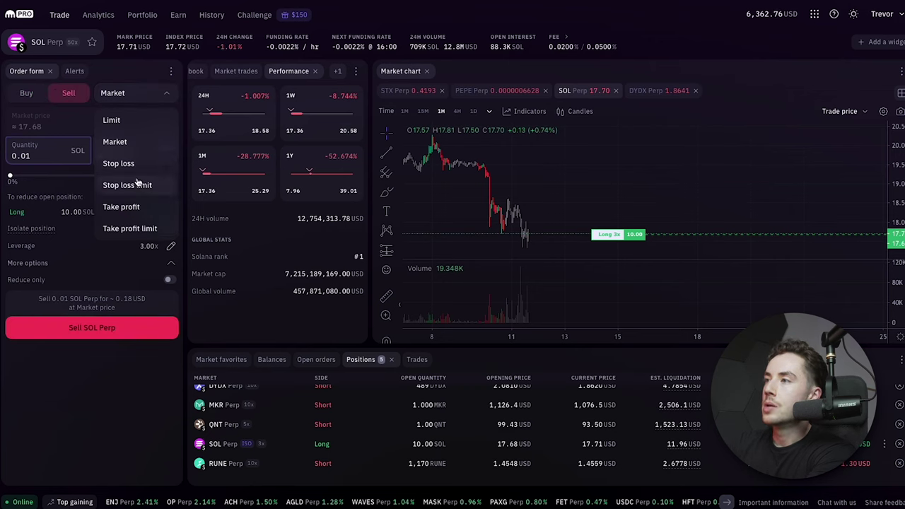
{"action": "left_click", "coordinate": [130, 207]}
{"action": "type", "text": "18"}
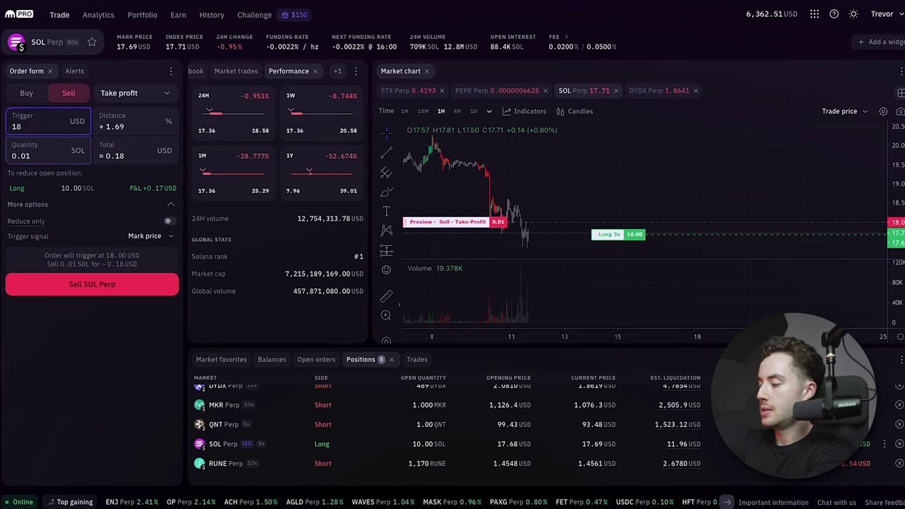
{"action": "type", "text": ".10"}
{"action": "key", "text": "Tab"}
{"action": "type", "text": "5"}
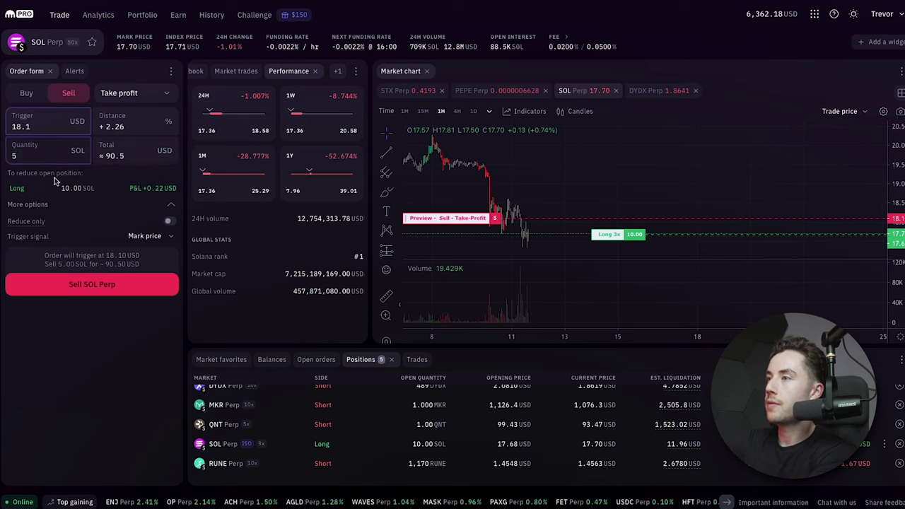
{"action": "left_click", "coordinate": [92, 283]}
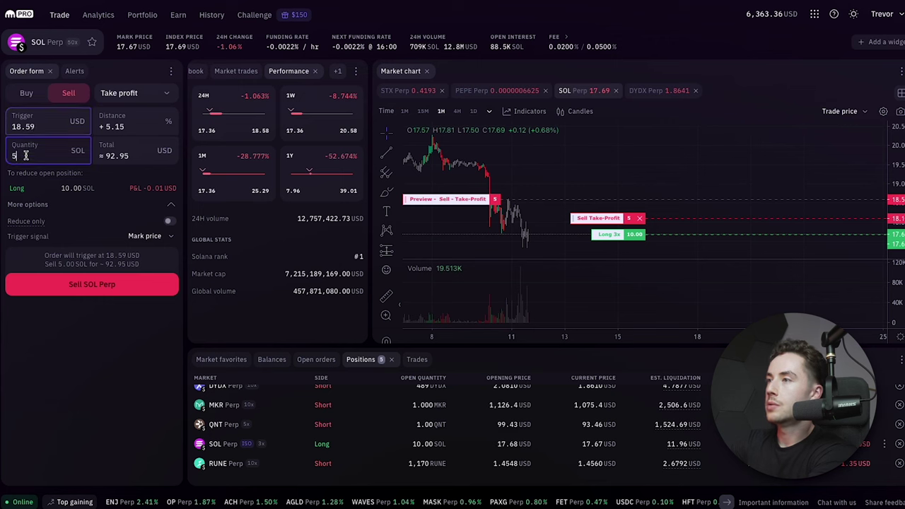
{"action": "left_click", "coordinate": [100, 285]}
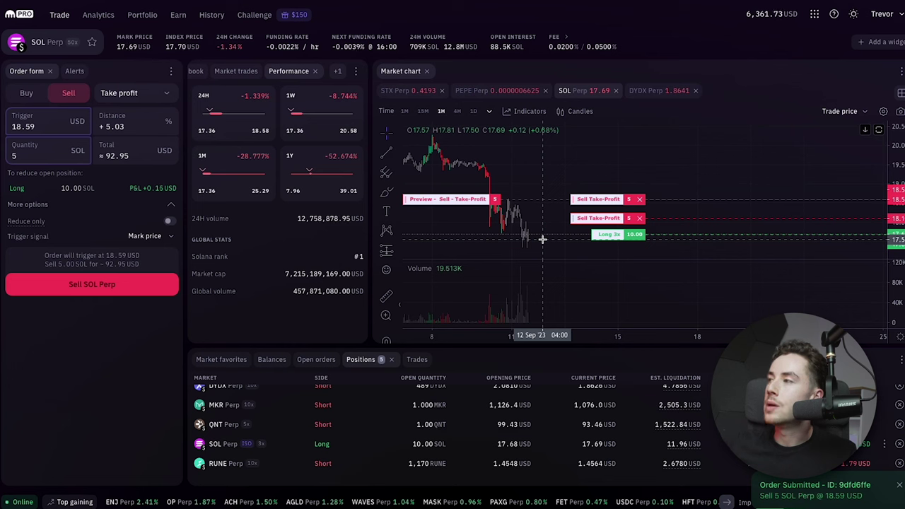
- Sketch a brush path on the SOL chart from the latest candles up to the two take-profit levels
{"action": "left_click", "coordinate": [509, 229]}
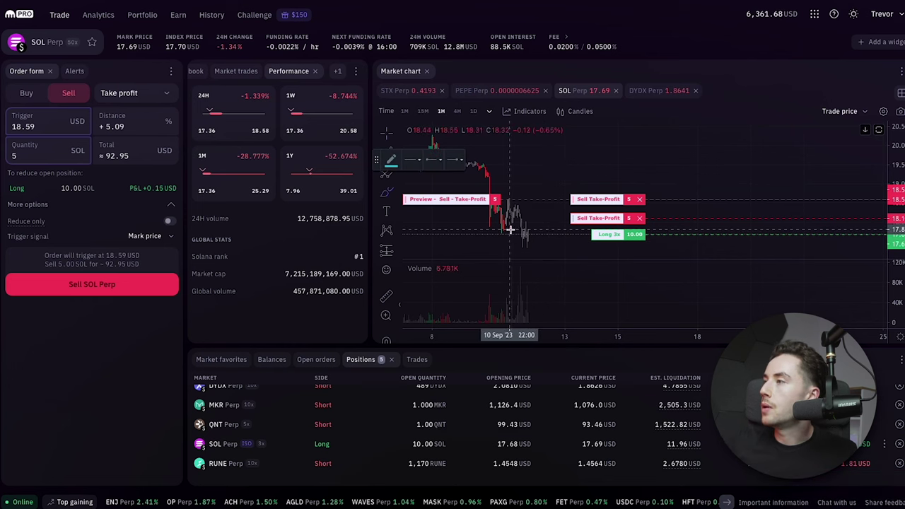
{"action": "left_click_drag", "start_coordinate": [523, 229], "coordinate": [556, 213]}
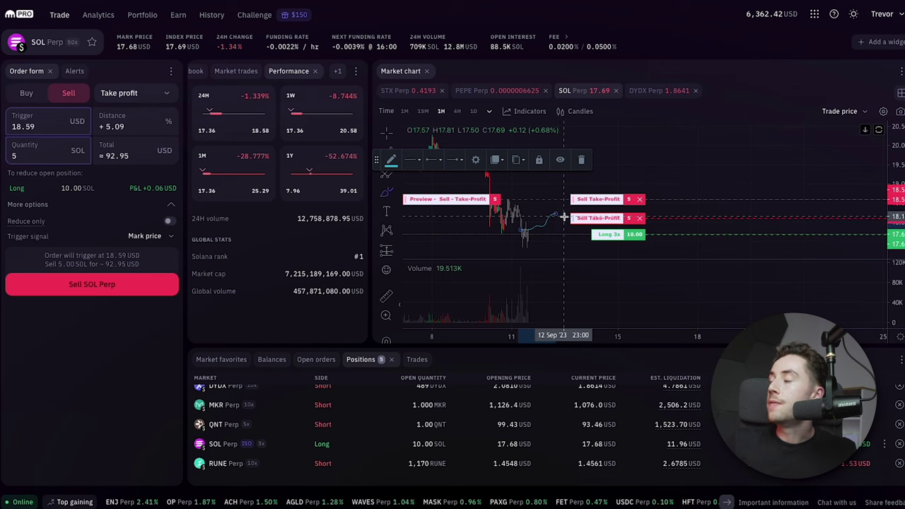
{"action": "left_click_drag", "start_coordinate": [564, 217], "coordinate": [569, 189]}
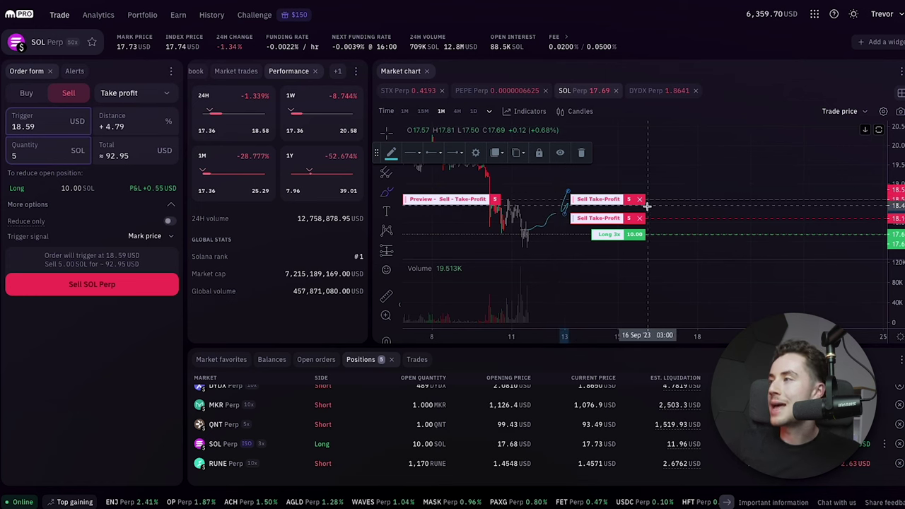
- Delete the extra vertical brush stroke and submit a sell stop-loss order for 10 SOL Perp with a 17.32 USD trigger
{"action": "left_click", "coordinate": [134, 94]}
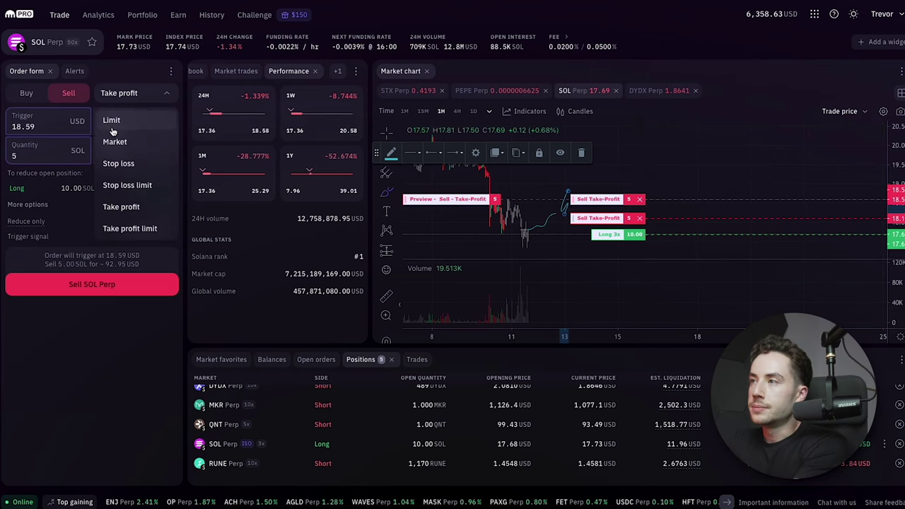
{"action": "left_click", "coordinate": [119, 163]}
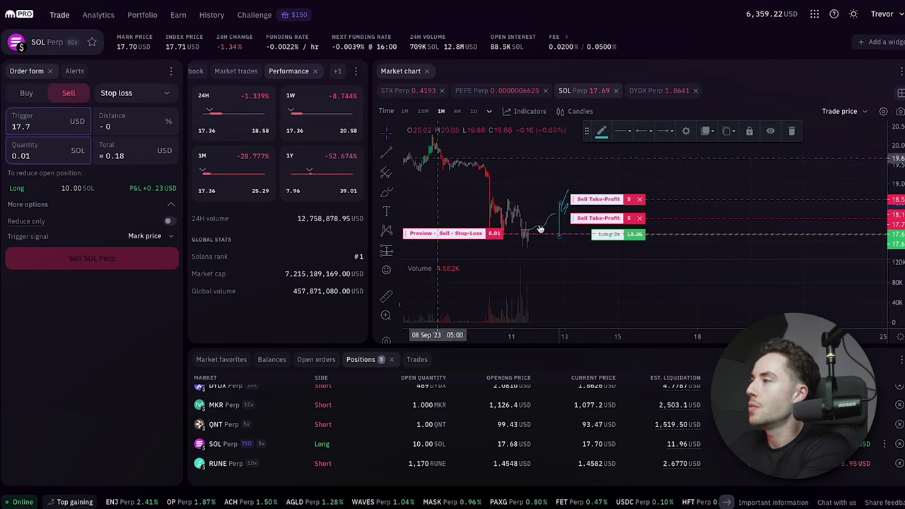
{"action": "left_click", "coordinate": [791, 131]}
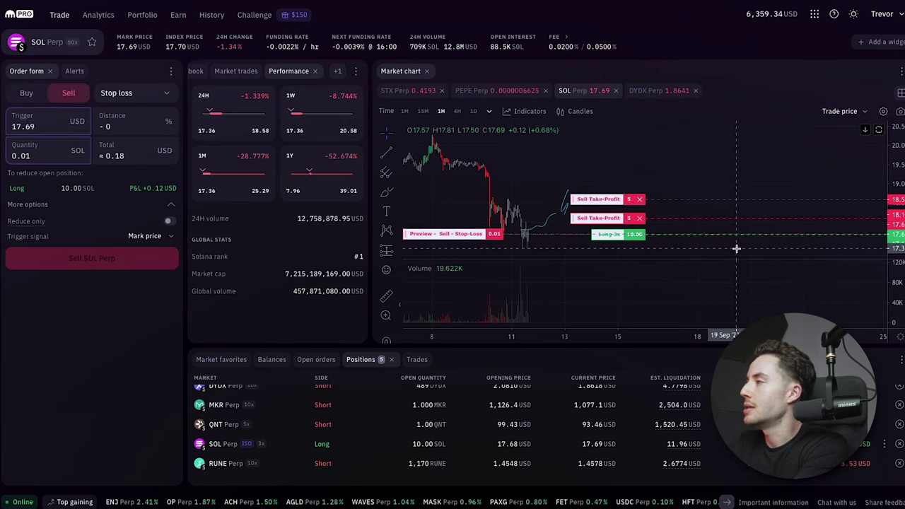
{"action": "left_click", "coordinate": [48, 121]}
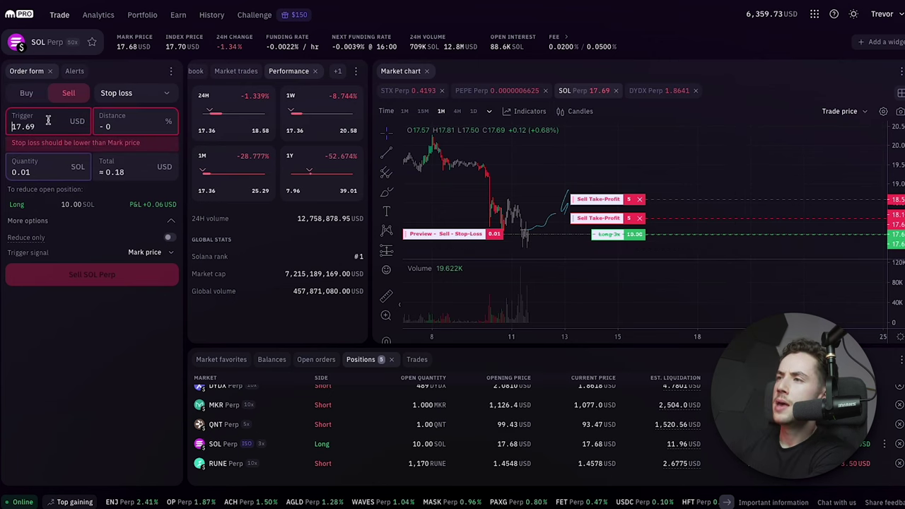
{"action": "key", "text": "BackSpace"}
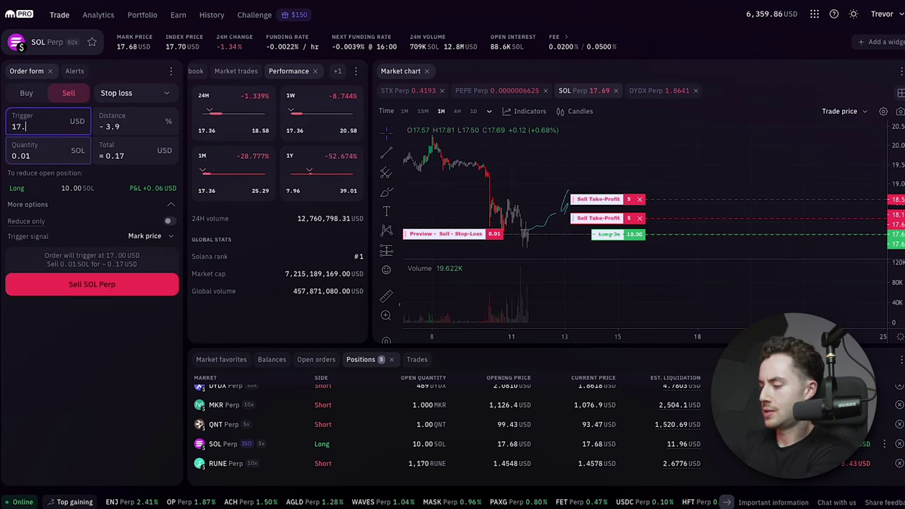
{"action": "type", "text": "32"}
{"action": "left_click", "coordinate": [34, 155]}
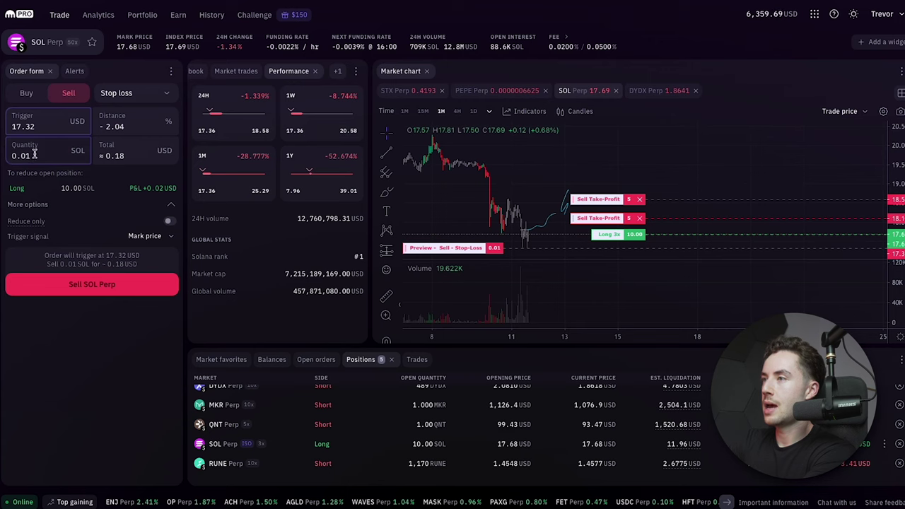
{"action": "type", "text": "10"}
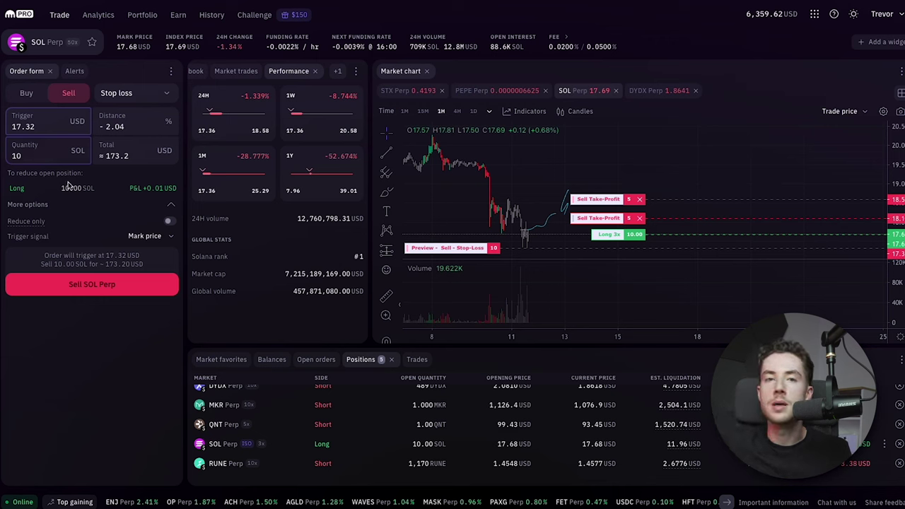
{"action": "left_click", "coordinate": [115, 284]}
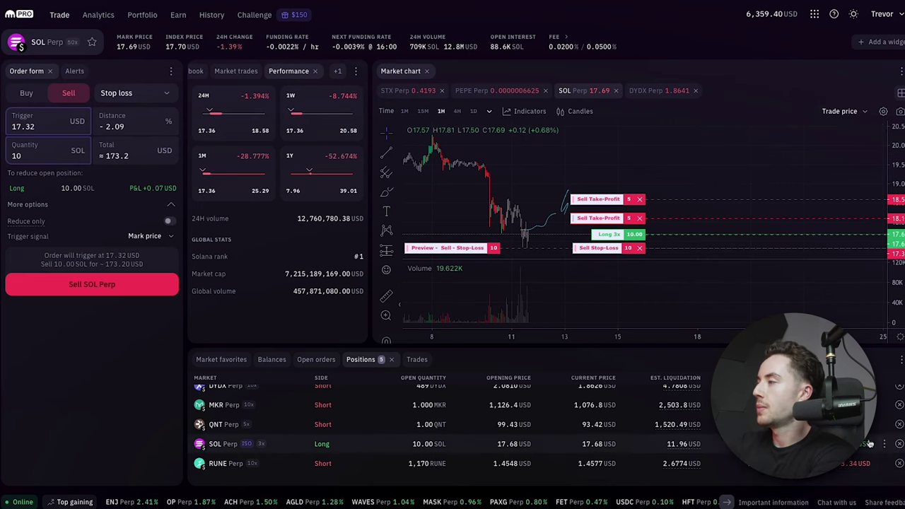
- Close the entire 10 SOL Perp long at market price and set the SOL sell order type to Market
{"action": "left_click", "coordinate": [899, 444]}
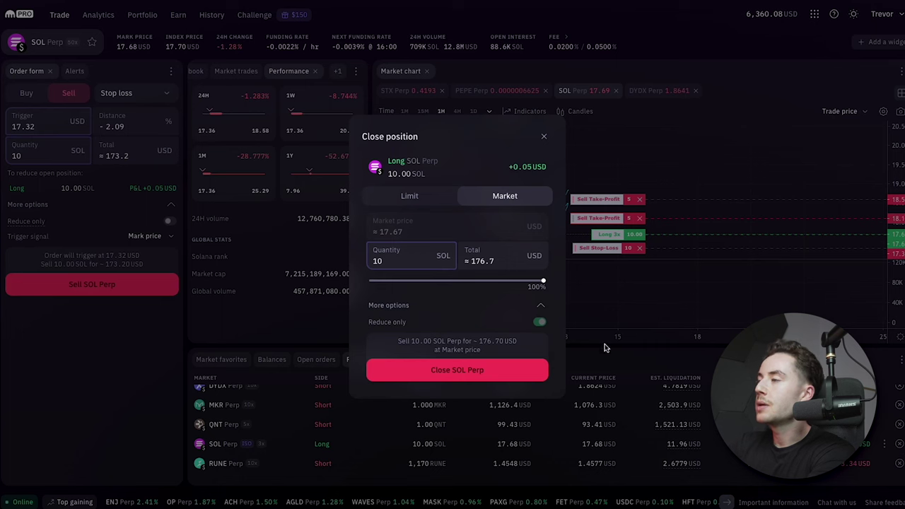
{"action": "left_click", "coordinate": [504, 363]}
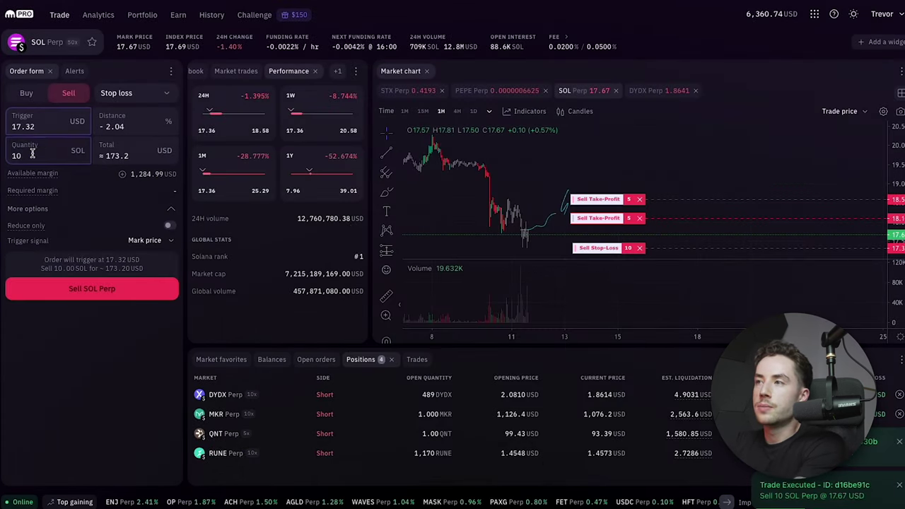
{"action": "left_click", "coordinate": [142, 95]}
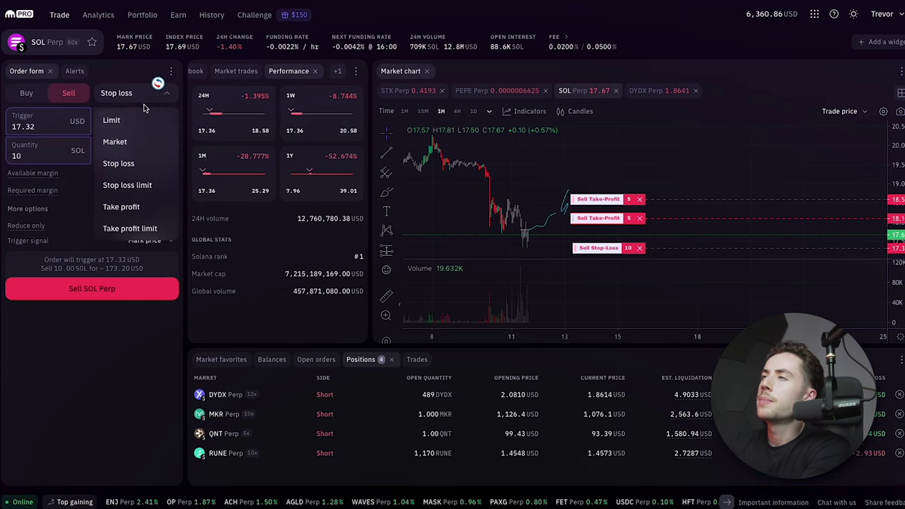
{"action": "left_click", "coordinate": [115, 142]}
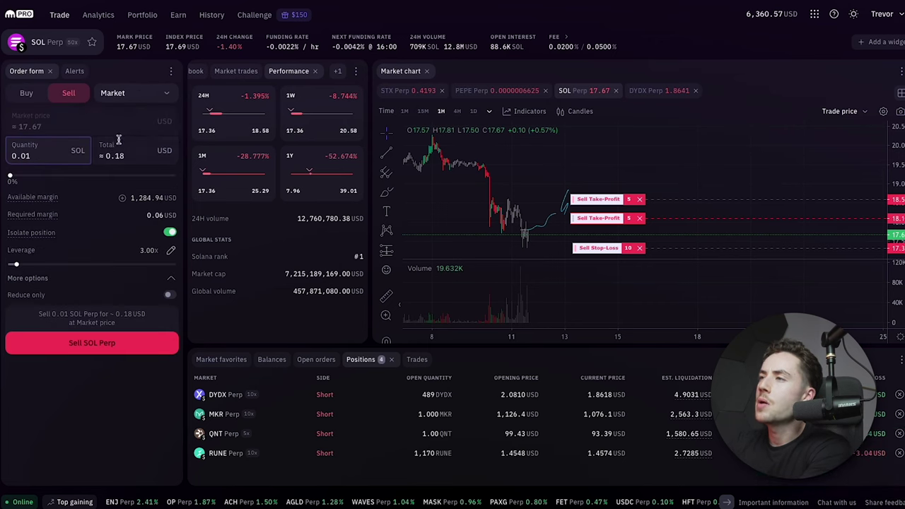
- Check the active price alerts and return to the order form
{"action": "left_click", "coordinate": [64, 72]}
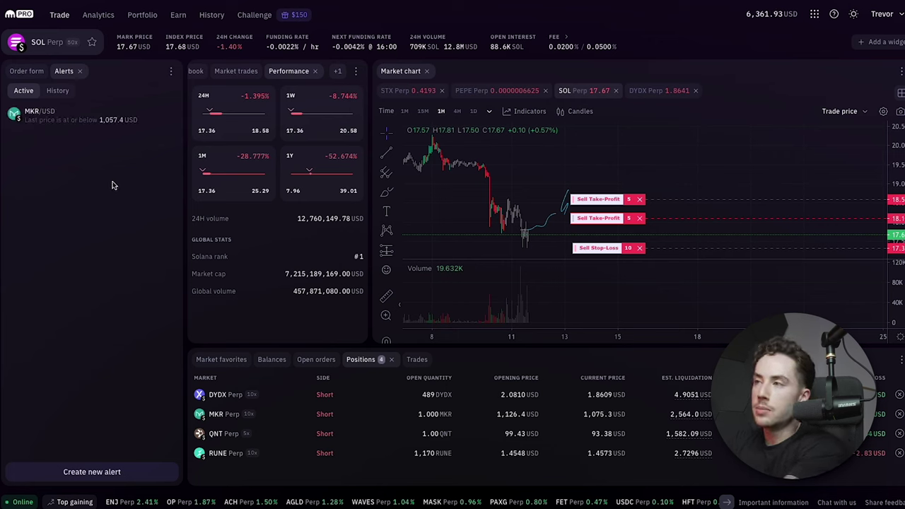
{"action": "left_click", "coordinate": [26, 72]}
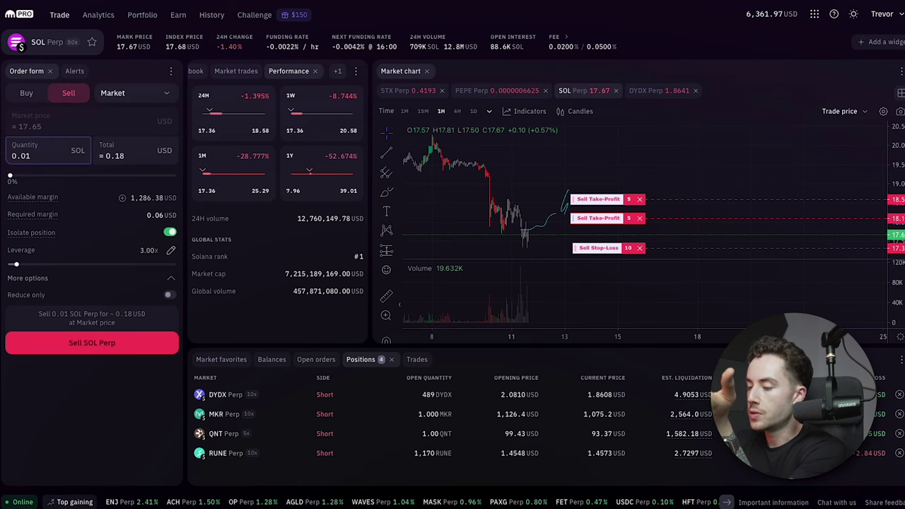
- Switch to TradingView, sort the Kraken watchlist by percentage change with the biggest losers first and examine the ARBUSD chart over a longer period
{"action": "key", "text": "super+Tab"}
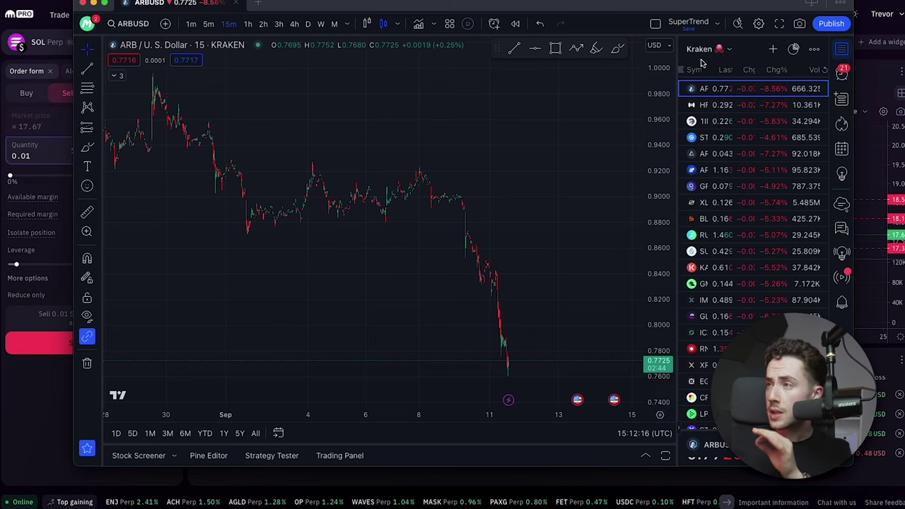
{"action": "scroll", "coordinate": [763, 196], "scroll_direction": "down", "scroll_amount": 5}
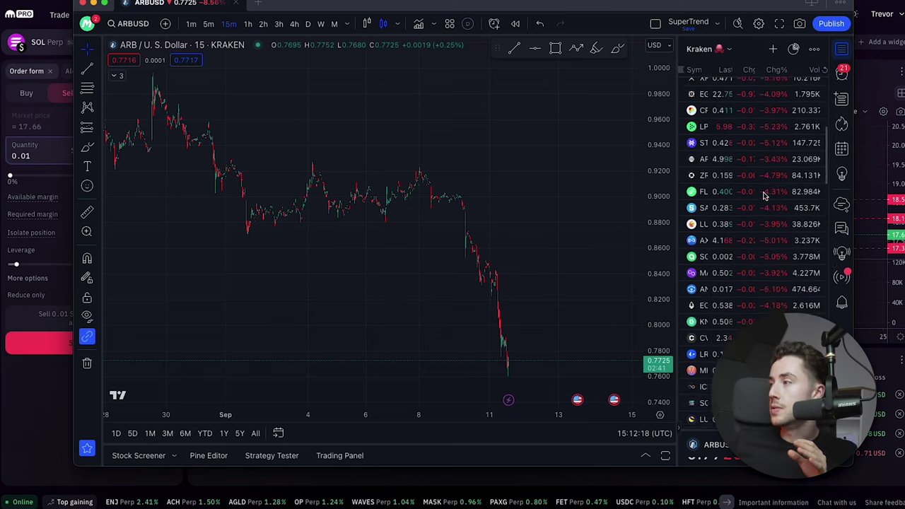
{"action": "scroll", "coordinate": [763, 195], "scroll_direction": "up", "scroll_amount": 5}
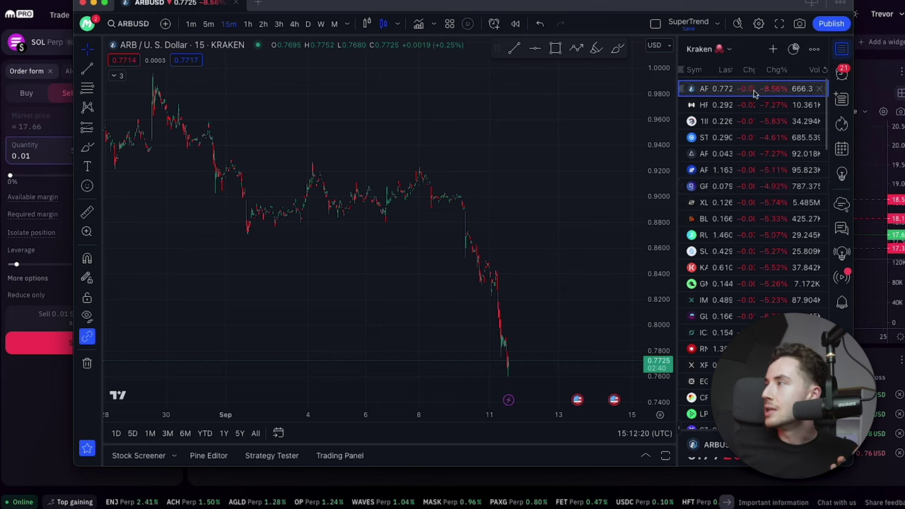
{"action": "left_click", "coordinate": [773, 70]}
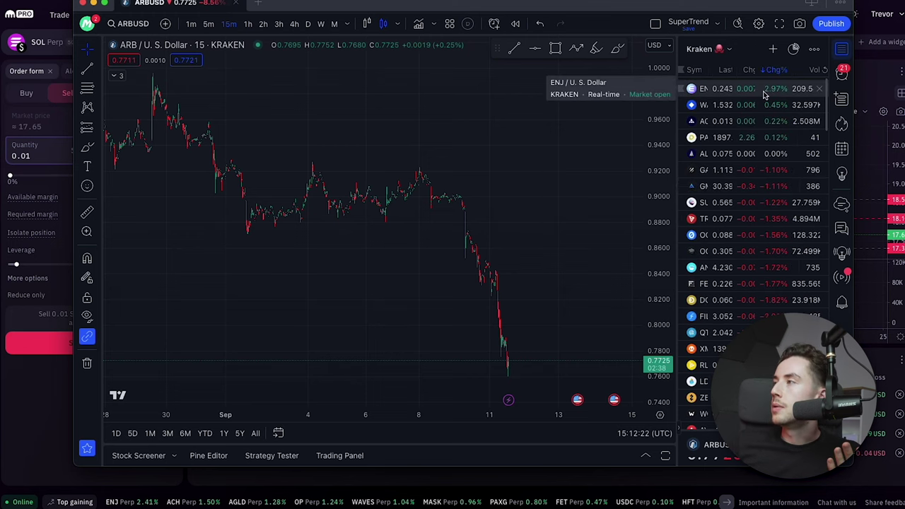
{"action": "left_click", "coordinate": [772, 70]}
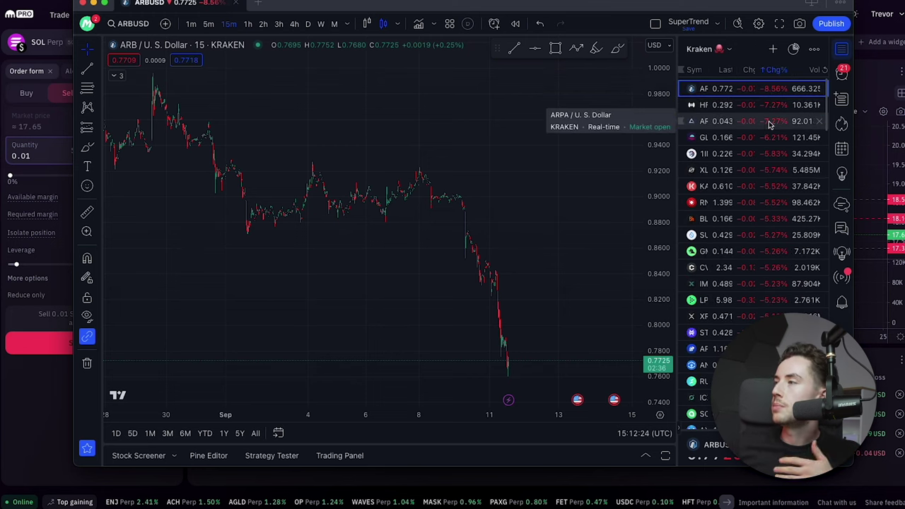
{"action": "scroll", "coordinate": [472, 345], "scroll_direction": "down", "scroll_amount": 5}
{"action": "right_click", "coordinate": [575, 342]}
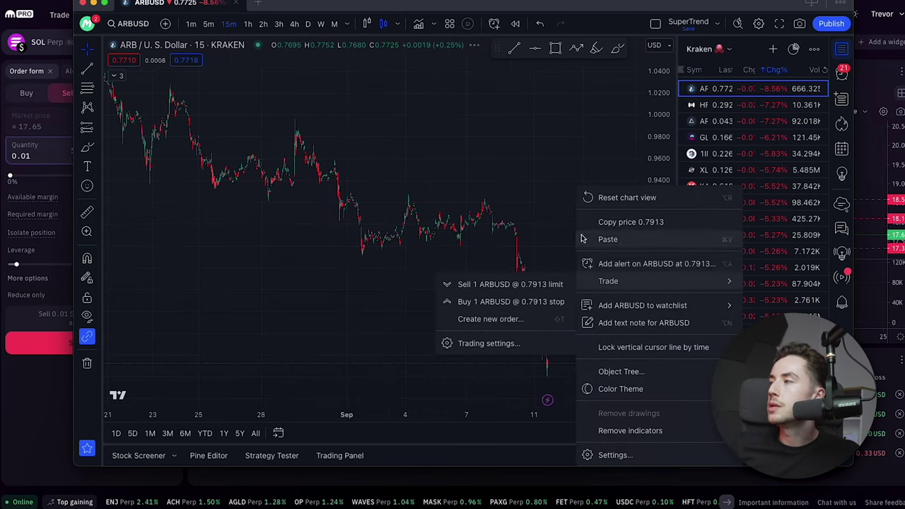
{"action": "left_click", "coordinate": [544, 266]}
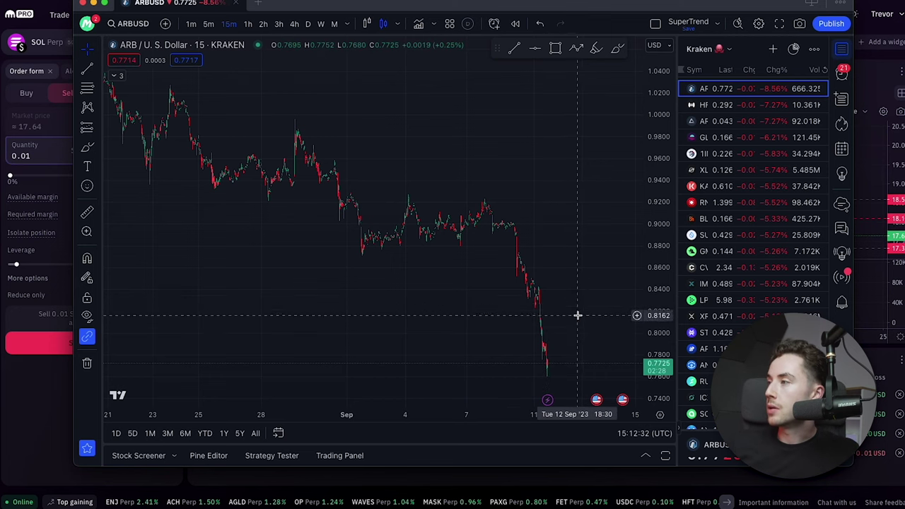
- Return to Kraken Pro and remove the remaining brush drawings from the SOL Perp chart
{"action": "left_click", "coordinate": [92, 3]}
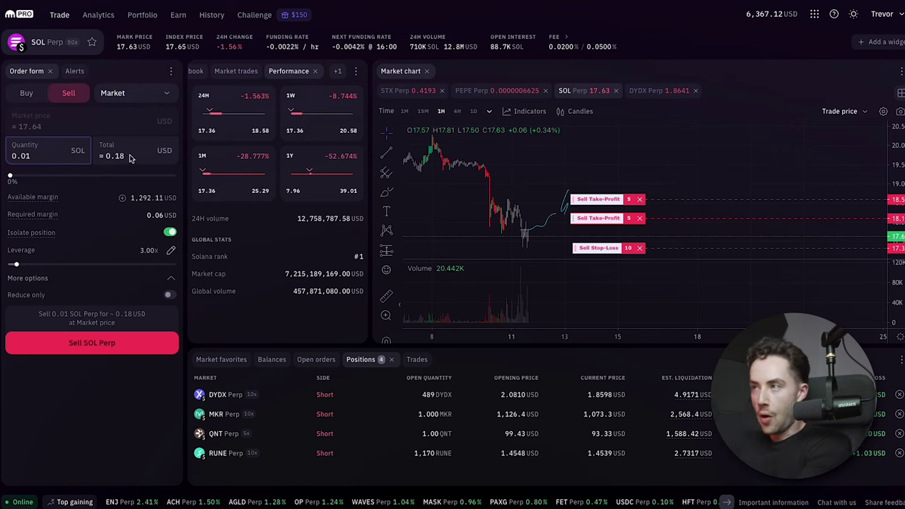
{"action": "right_click", "coordinate": [549, 192]}
{"action": "left_click", "coordinate": [602, 265]}
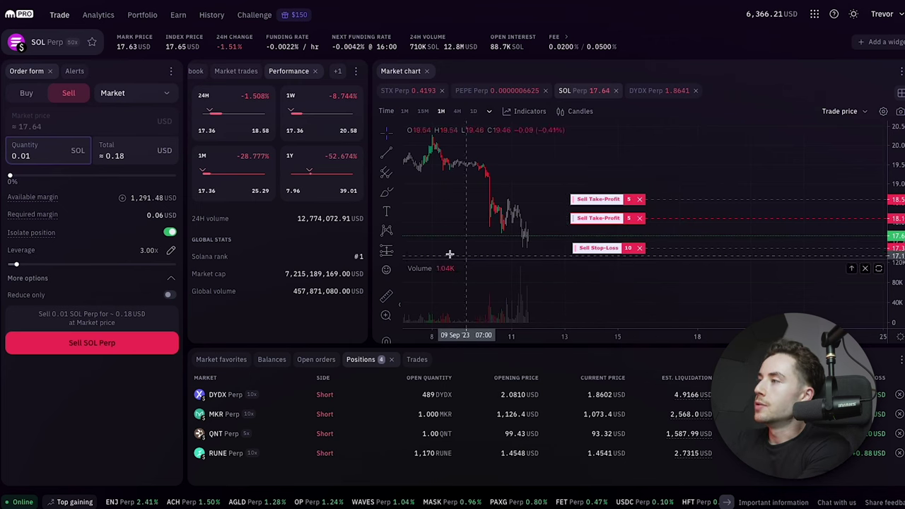
- Cancel the leftover SOL Perp take-profit and stop-loss sell orders on the chart
{"action": "left_click", "coordinate": [640, 218]}
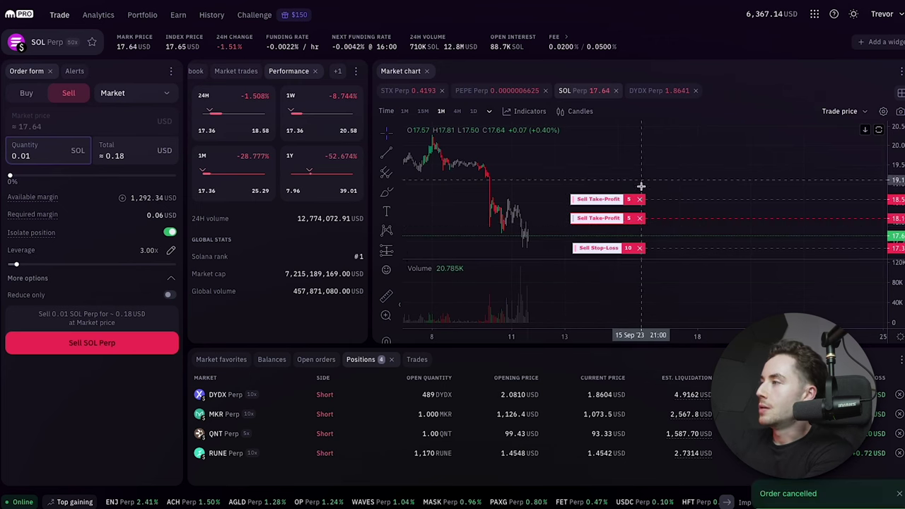
{"action": "left_click", "coordinate": [639, 247]}
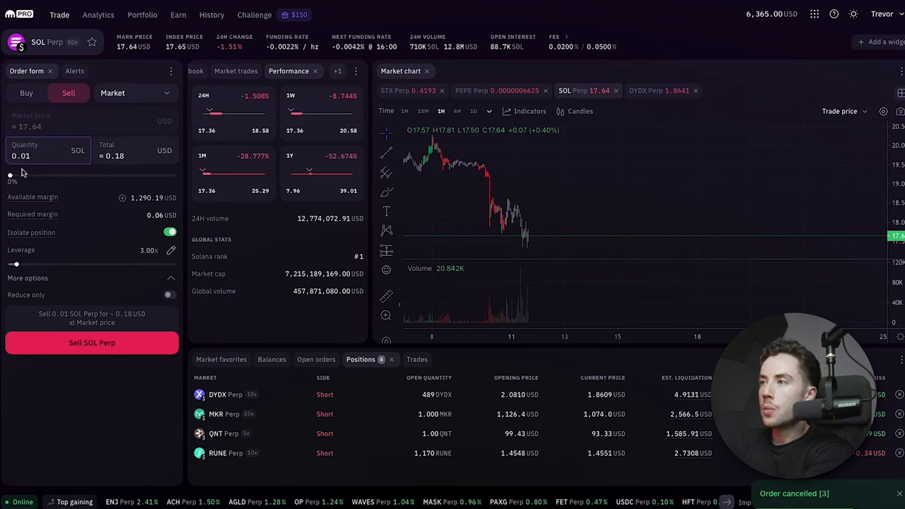
- Set the SOL Perp market sell quantity to 10, try 5x leverage and return it to 3x
{"action": "type", "text": "10"}
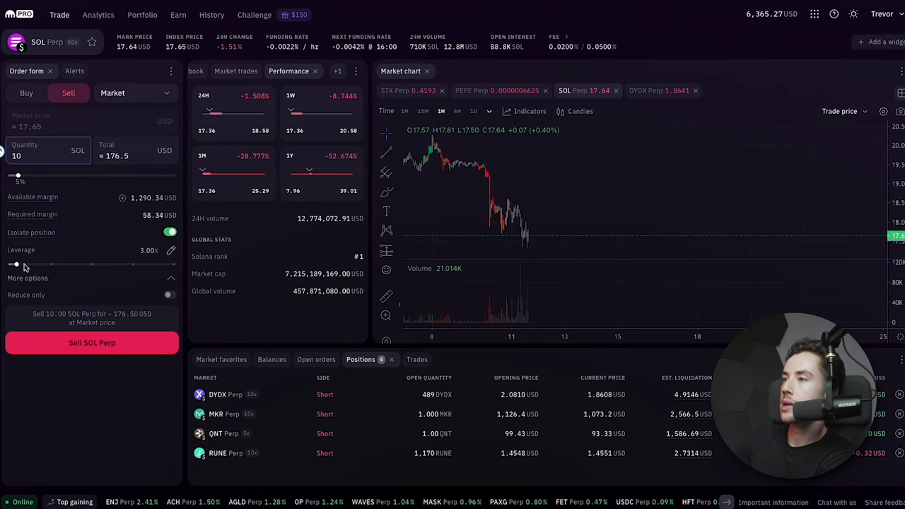
{"action": "mouse_move", "coordinate": [24, 267]}
{"action": "left_mouse_down"}
{"action": "mouse_move", "coordinate": [83, 267]}
{"action": "mouse_move", "coordinate": [32, 275]}
{"action": "left_mouse_up"}
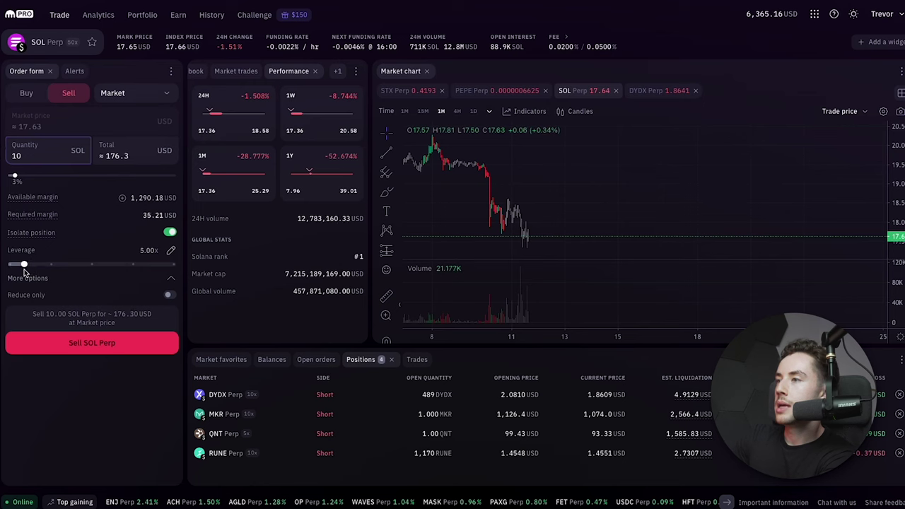
{"action": "left_click", "coordinate": [19, 267]}
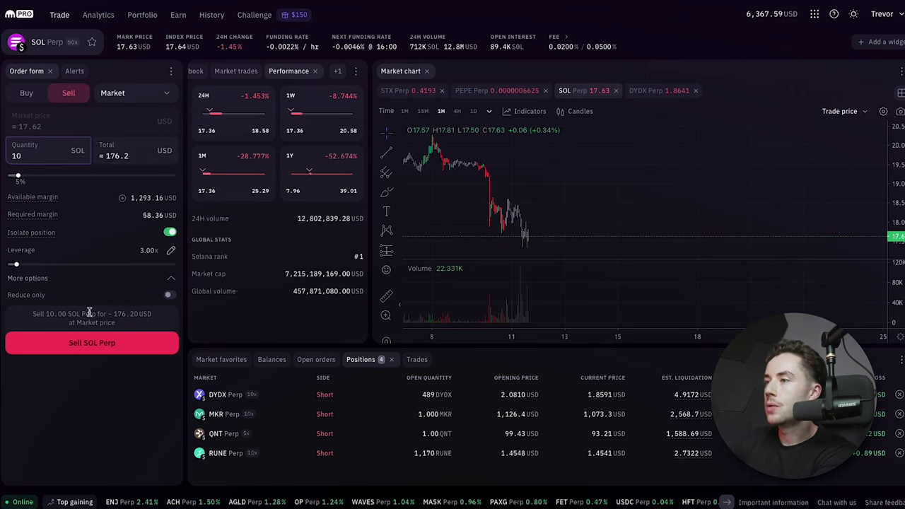
- Fill in a limit sell order for 10 SOL Perp at a limit price of 17.40 USD
{"action": "left_click", "coordinate": [126, 99]}
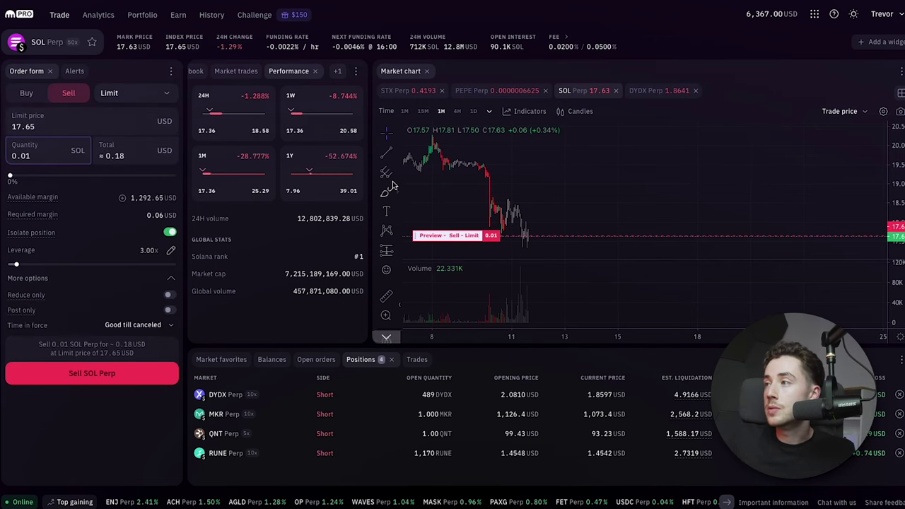
{"action": "scroll", "coordinate": [521, 201], "scroll_direction": "down", "scroll_amount": 2}
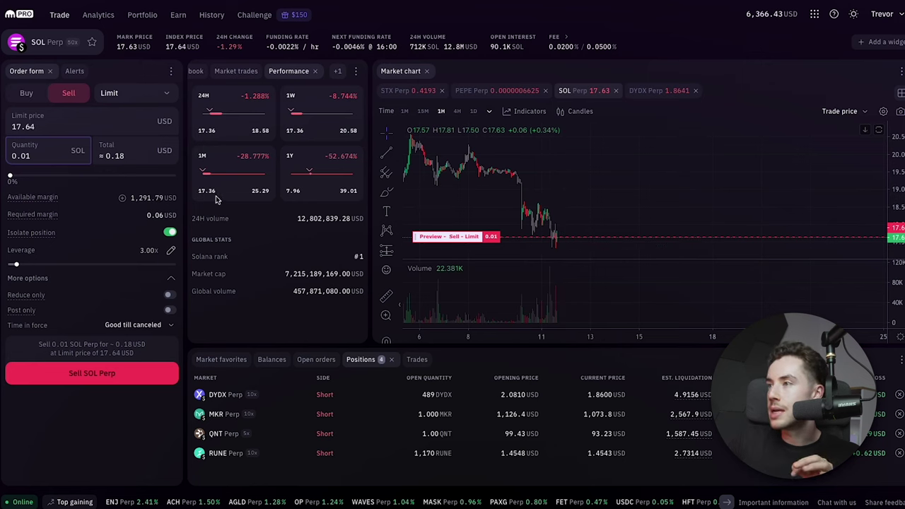
{"action": "left_click", "coordinate": [37, 126]}
{"action": "key", "text": "BackSpace"}
{"action": "key", "text": "BackSpace"}
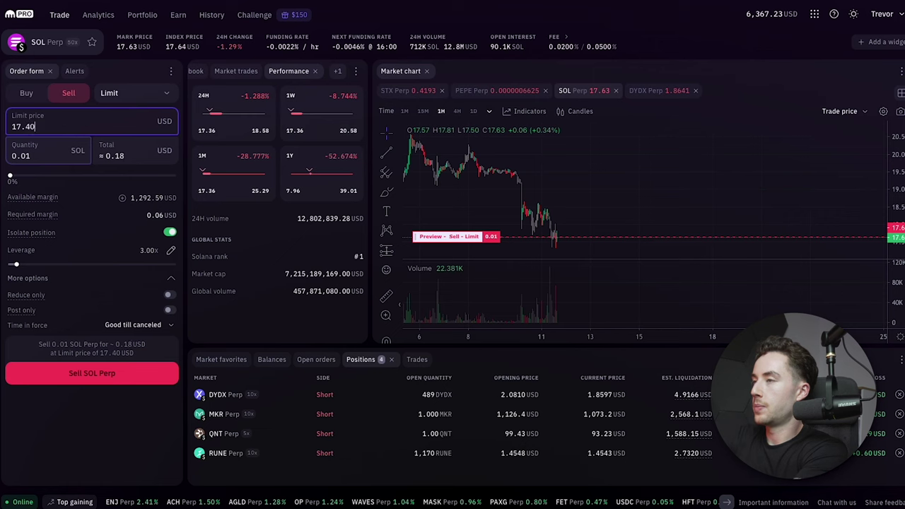
{"action": "type", "text": "40"}
{"action": "key", "text": "Tab"}
{"action": "type", "text": "10"}
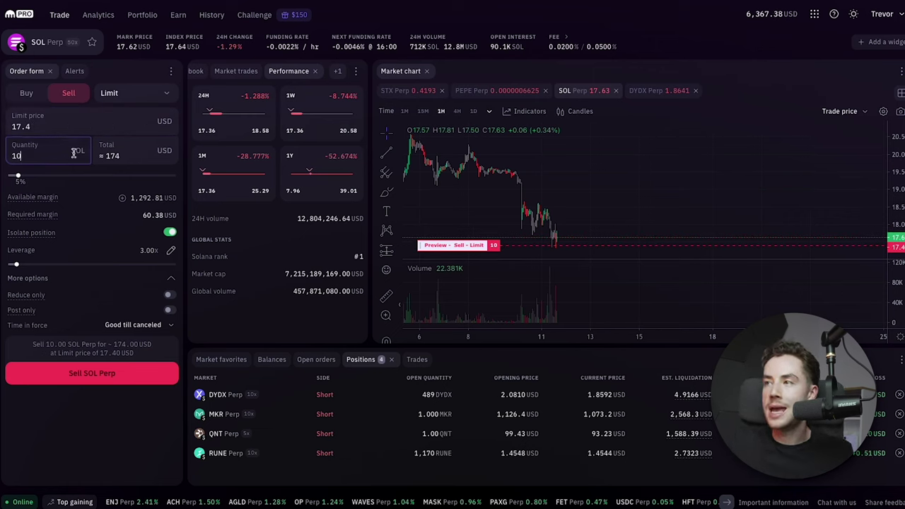
- Open a 10 SOL Perp short with a market sell order at 3x leverage
{"action": "left_click", "coordinate": [107, 93]}
{"action": "left_click", "coordinate": [122, 141]}
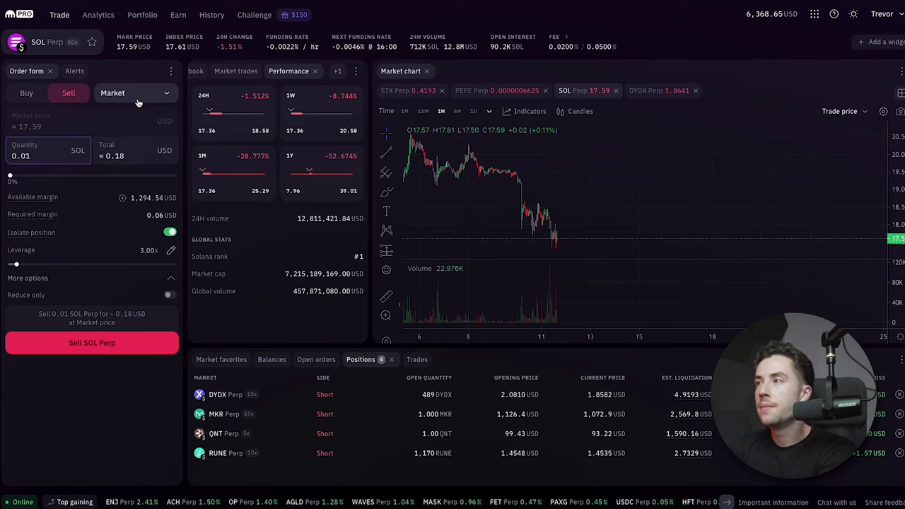
{"action": "double_click", "coordinate": [40, 156]}
{"action": "type", "text": "1"}
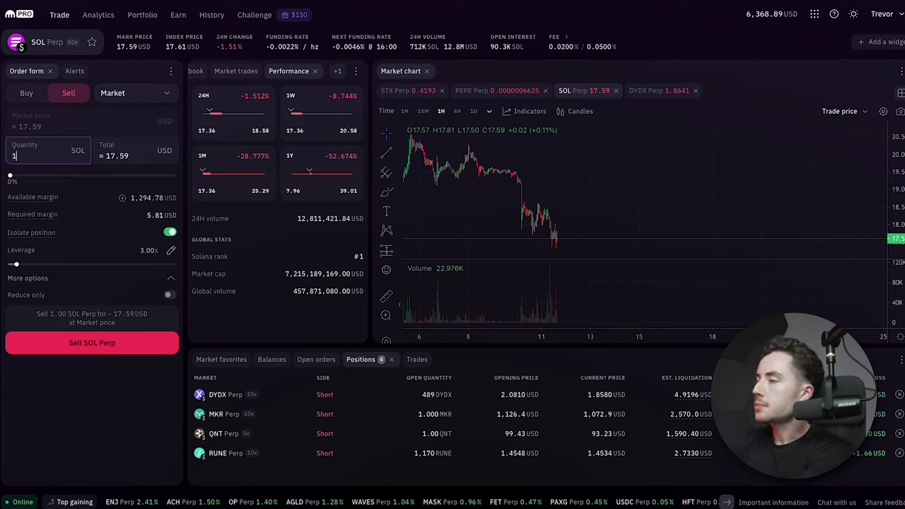
{"action": "type", "text": "0"}
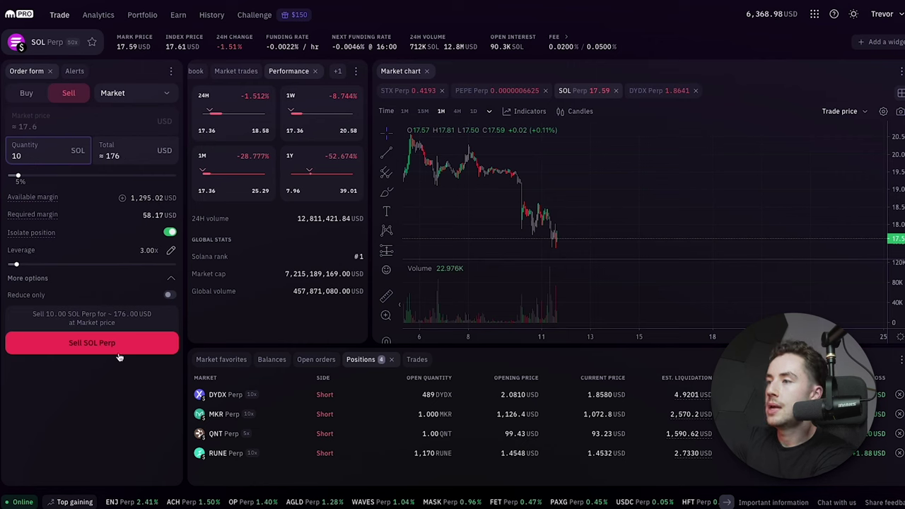
{"action": "left_click", "coordinate": [119, 352]}
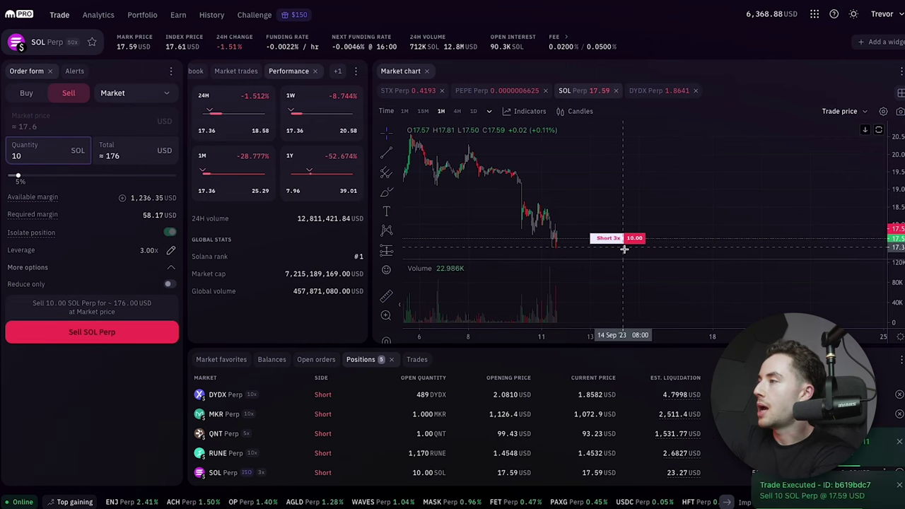
- Set the SOL Perp order type to Stop loss
{"action": "scroll", "coordinate": [602, 255], "scroll_direction": "up", "scroll_amount": 2}
{"action": "left_click", "coordinate": [114, 92]}
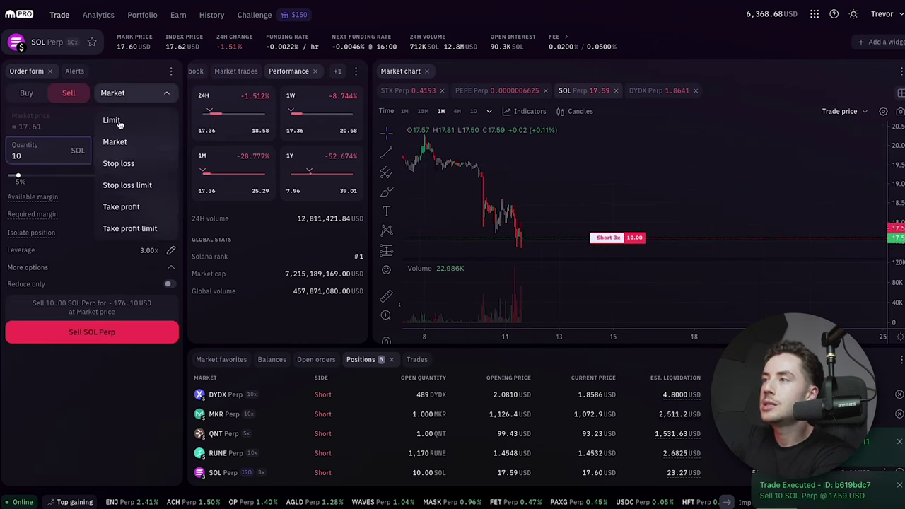
{"action": "left_click", "coordinate": [118, 163]}
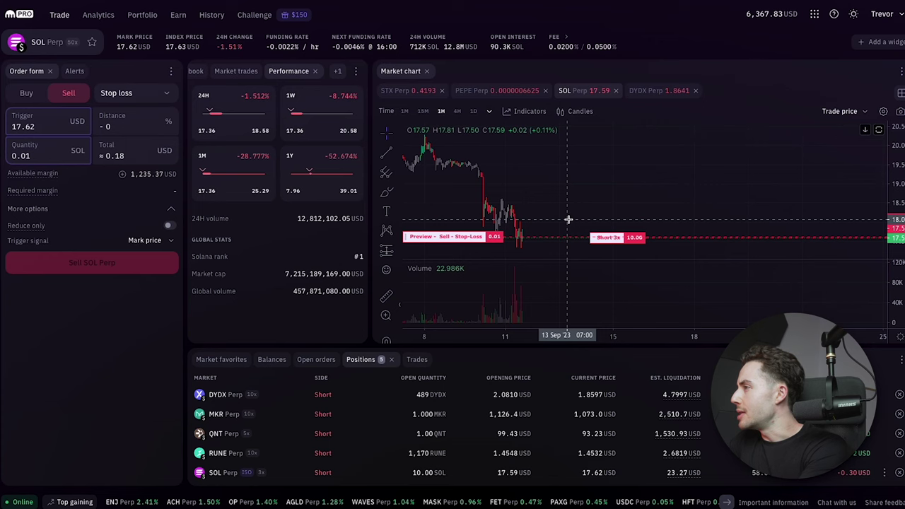
- Try to set up a sell stop-loss for 10 SOL Perp with an 18.07 USD trigger
{"action": "key", "text": "BackSpace"}
{"action": "key", "text": "BackSpace"}
{"action": "key", "text": "BackSpace"}
{"action": "key", "text": "BackSpace"}
{"action": "key", "text": "BackSpace"}
{"action": "type", "text": "1"}
{"action": "key", "text": "BackSpace"}
{"action": "type", "text": "18."}
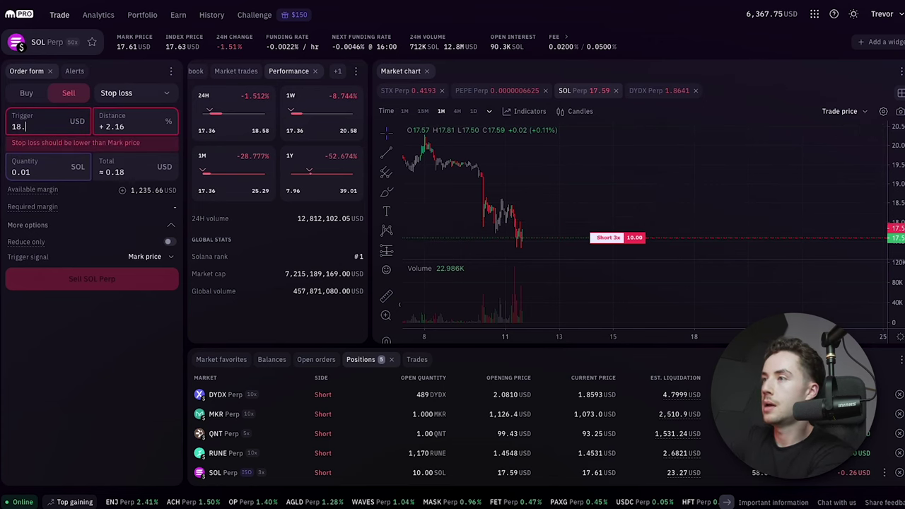
{"action": "type", "text": "07"}
{"action": "key", "text": "Tab"}
{"action": "key", "text": "Tab"}
{"action": "type", "text": "10"}
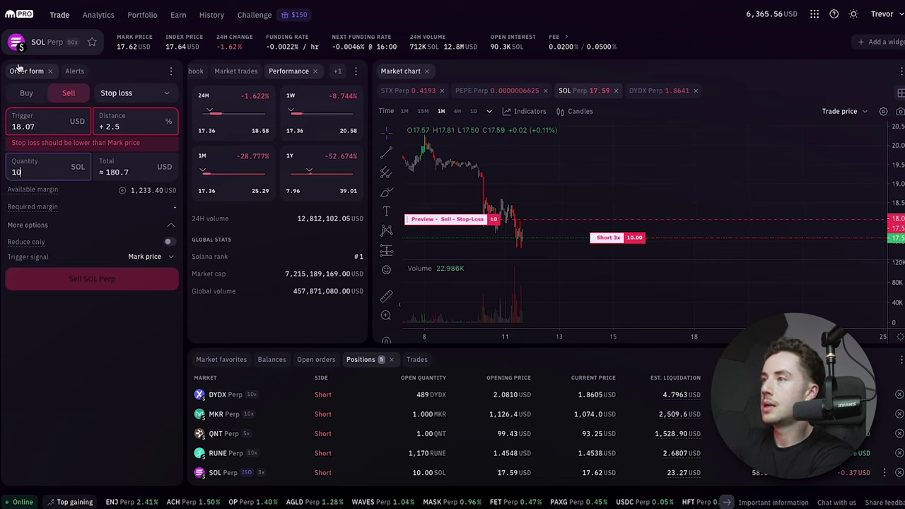
{"action": "double_click", "coordinate": [42, 124]}
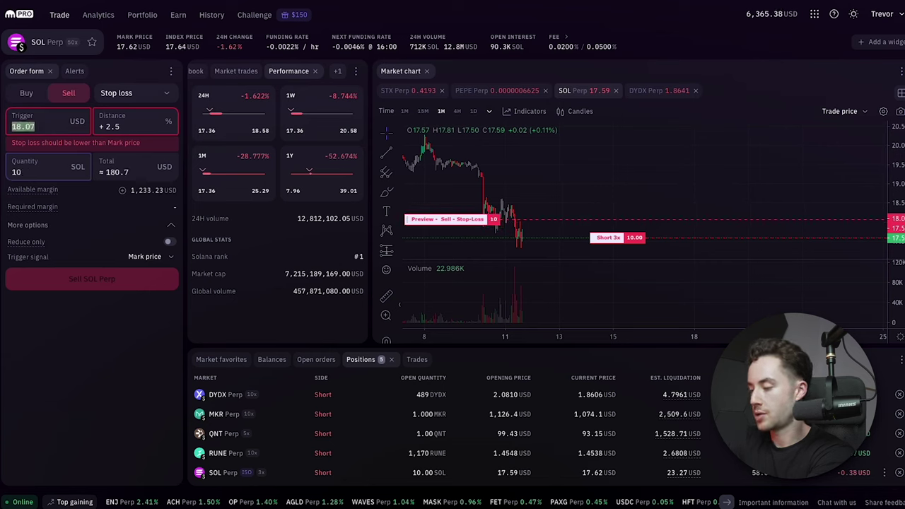
- Place a buy stop-loss order for 10 SOL Perp with a trigger price of 18.10 USD to protect the short
{"action": "left_click", "coordinate": [26, 92]}
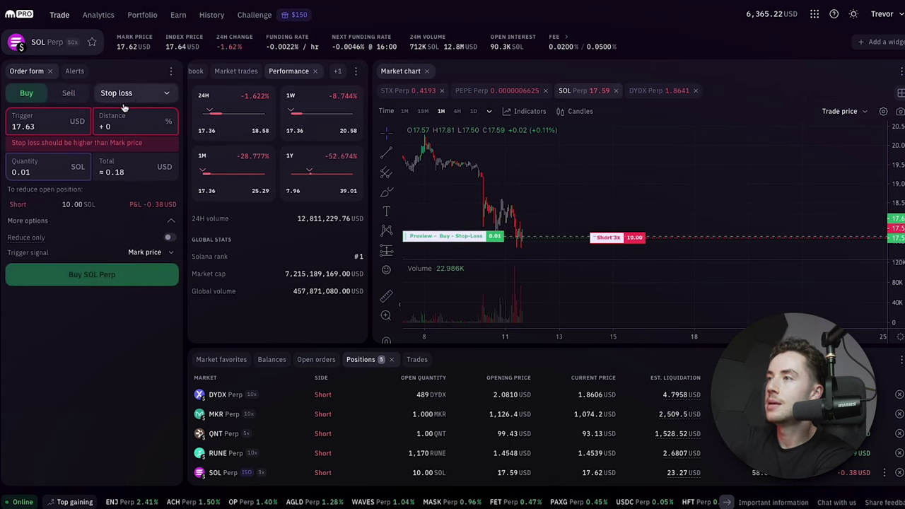
{"action": "left_click_drag", "start_coordinate": [48, 128], "coordinate": [2, 122]}
{"action": "type", "text": "1"}
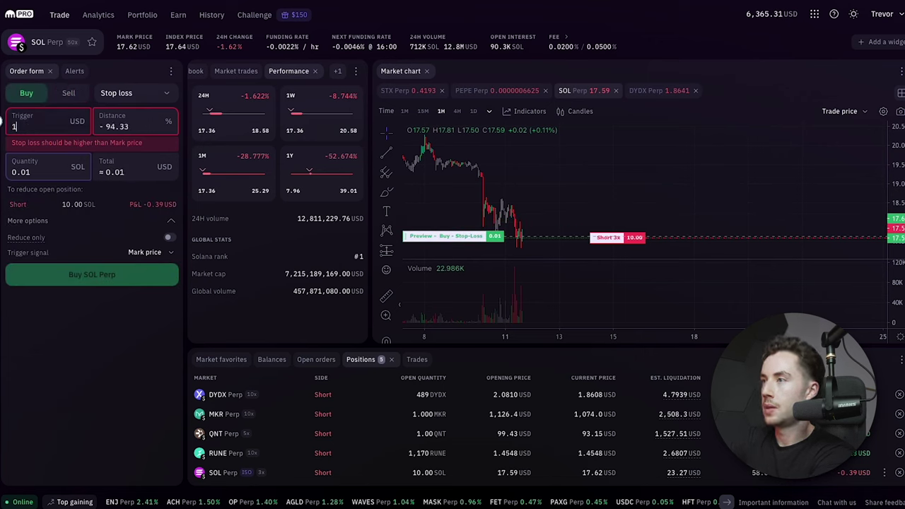
{"action": "type", "text": "8."}
{"action": "type", "text": "10"}
{"action": "left_click", "coordinate": [40, 156]}
{"action": "key", "text": "BackSpace"}
{"action": "key", "text": "BackSpace"}
{"action": "key", "text": "BackSpace"}
{"action": "key", "text": "BackSpace"}
{"action": "type", "text": "10"}
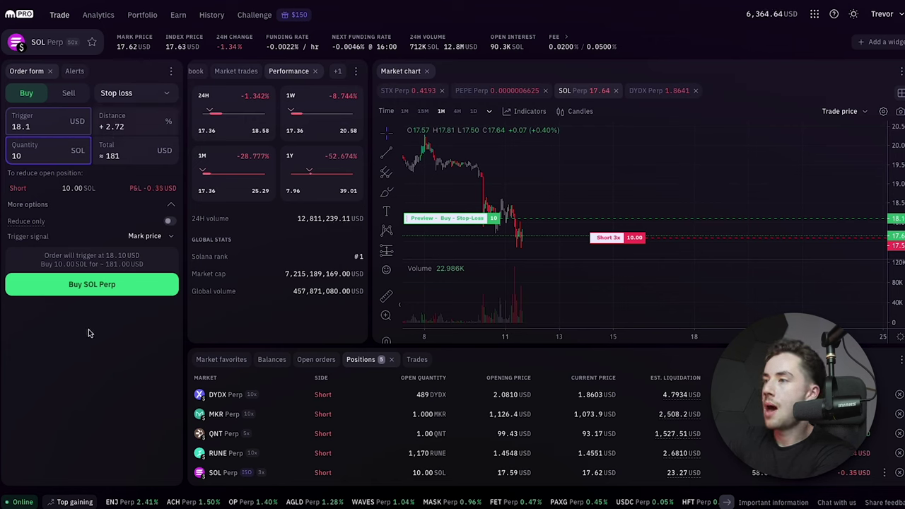
{"action": "left_click", "coordinate": [81, 290]}
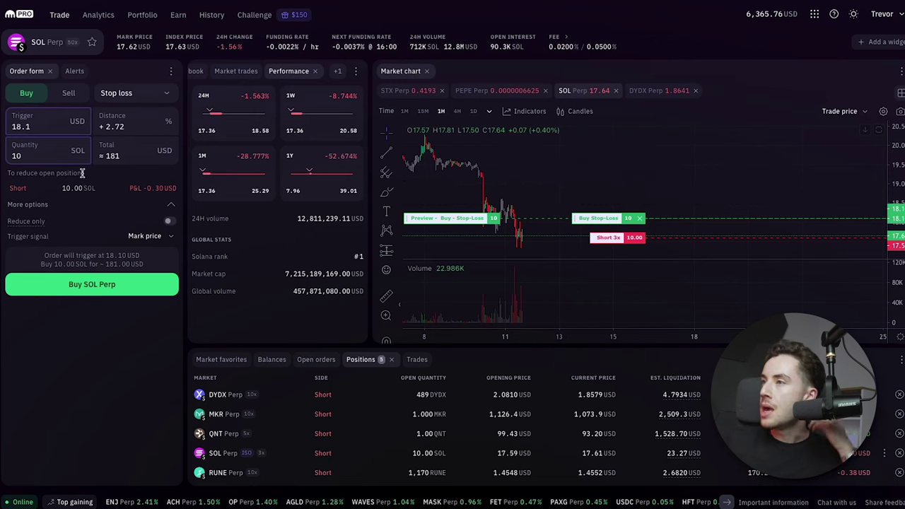
- Place a buy take-profit order for 5 SOL Perp with a trigger price of 17.2 USD
{"action": "left_click", "coordinate": [126, 96]}
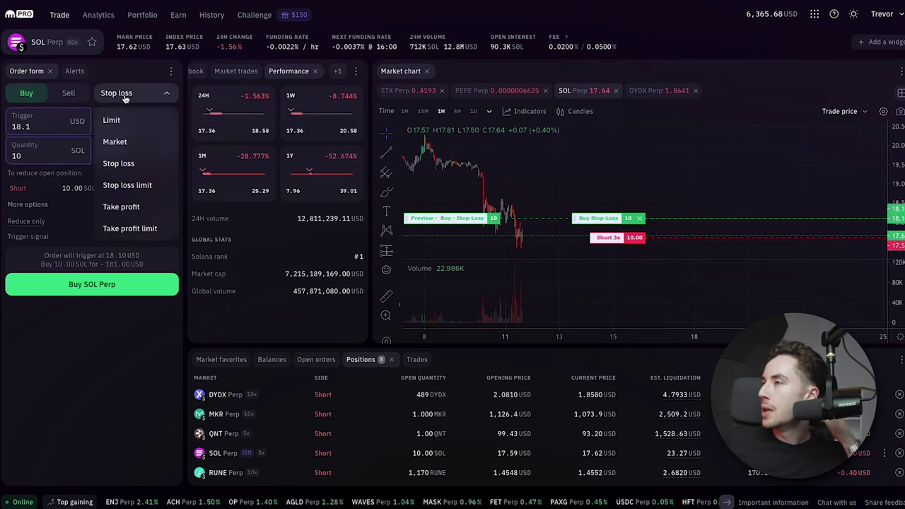
{"action": "left_click", "coordinate": [132, 207]}
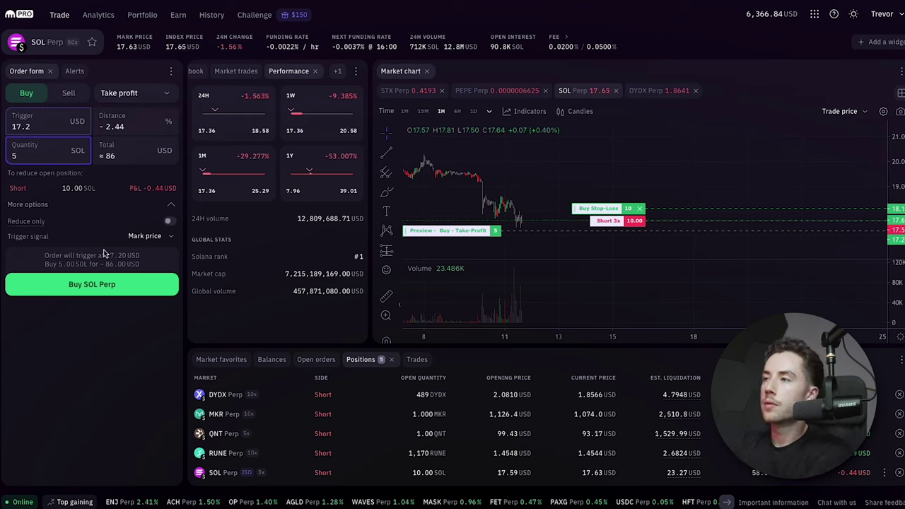
{"action": "left_click", "coordinate": [110, 285]}
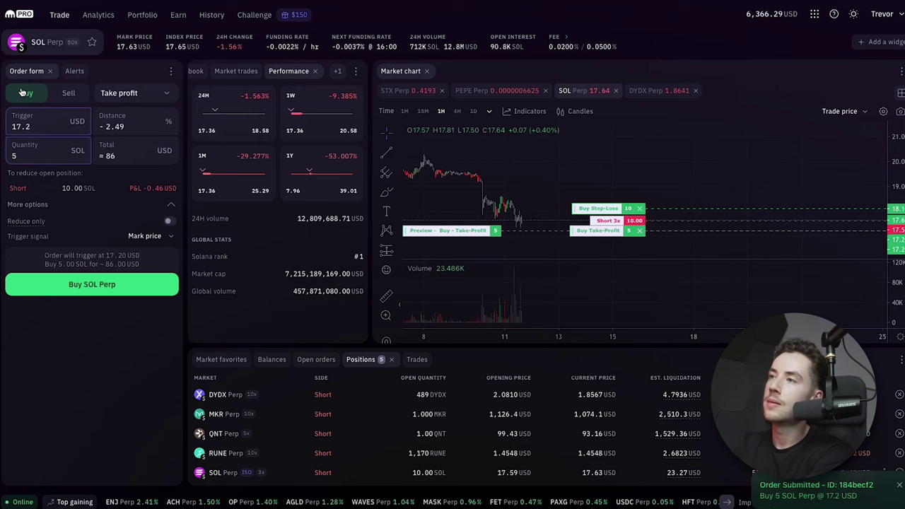
- Place a second buy take-profit order for 5 SOL Perp with a trigger price of 16.90 USD
{"action": "left_click", "coordinate": [41, 125]}
{"action": "key", "text": "BackSpace"}
{"action": "key", "text": "BackSpace"}
{"action": "key", "text": "BackSpace"}
{"action": "key", "text": "BackSpace"}
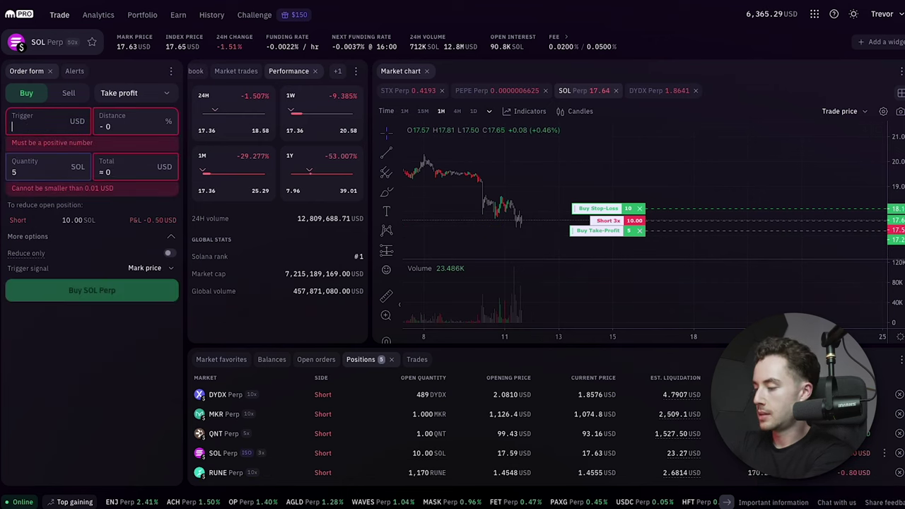
{"action": "type", "text": "16.90"}
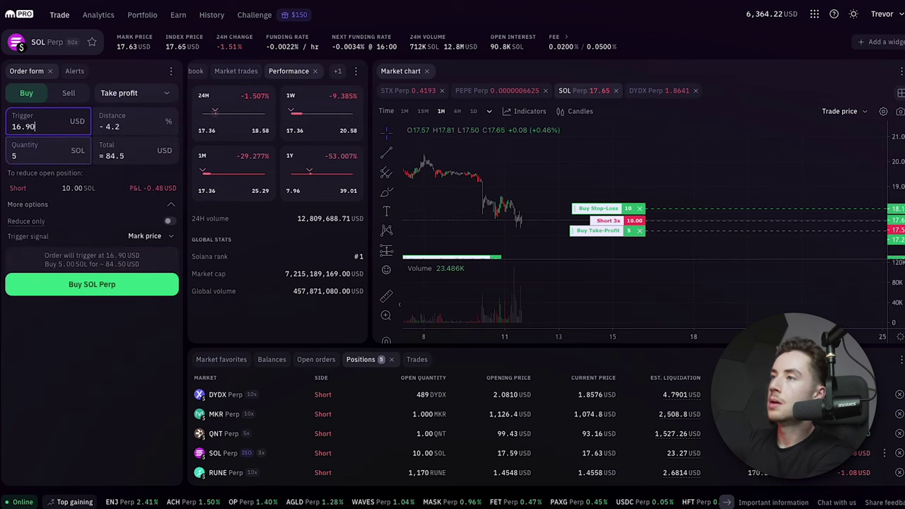
{"action": "left_click", "coordinate": [76, 289]}
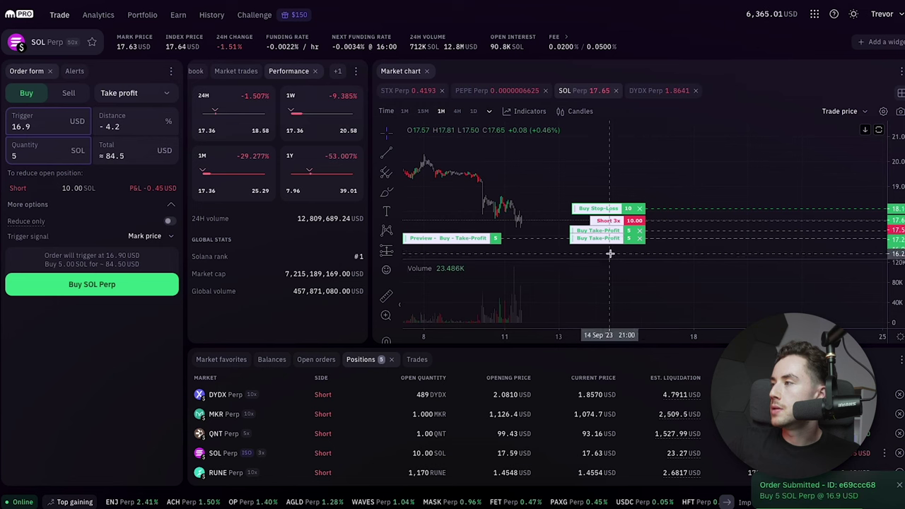
- Examine the SOL Perp short's orders against recent price action, and the DYDX Perp short's orders on its own chart
{"action": "scroll", "coordinate": [607, 253], "scroll_direction": "down", "scroll_amount": 3}
{"action": "scroll", "coordinate": [495, 227], "scroll_direction": "up", "scroll_amount": 5}
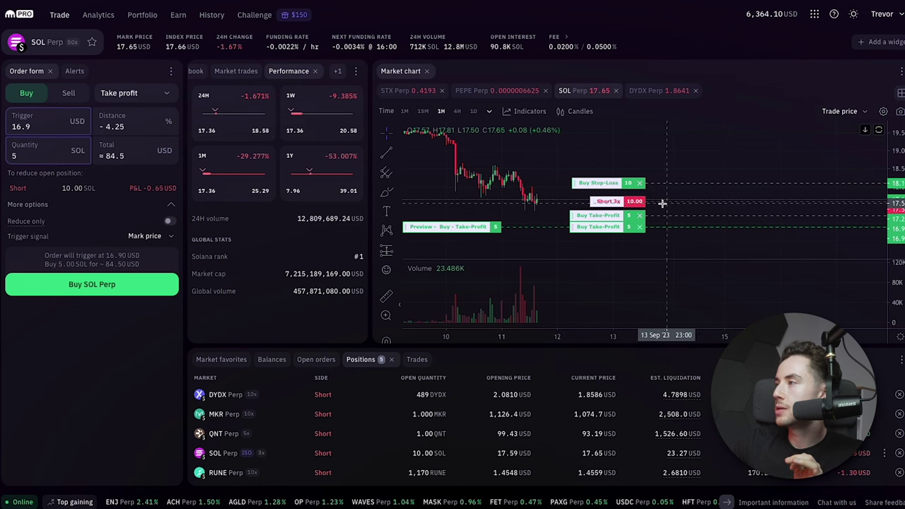
{"action": "left_click_drag", "start_coordinate": [683, 191], "coordinate": [692, 189]}
{"action": "scroll", "coordinate": [691, 188], "scroll_direction": "left", "scroll_amount": 5}
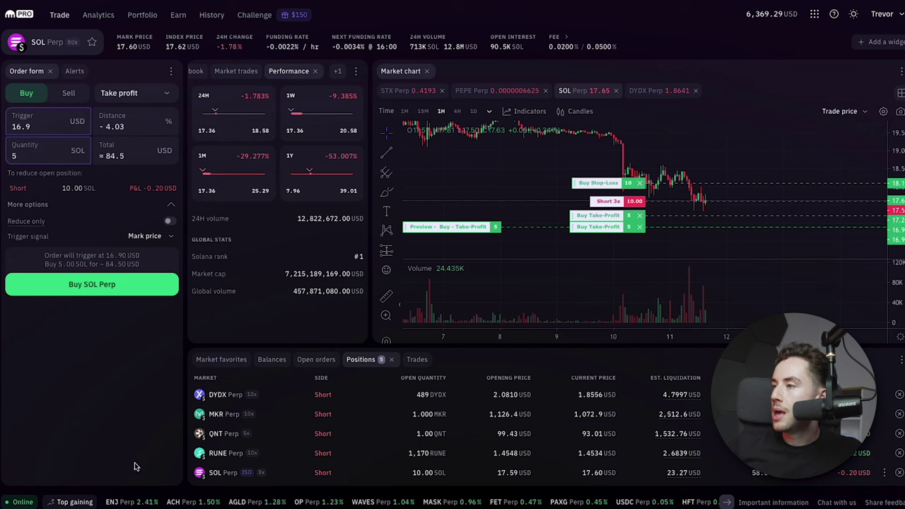
{"action": "left_click", "coordinate": [210, 396]}
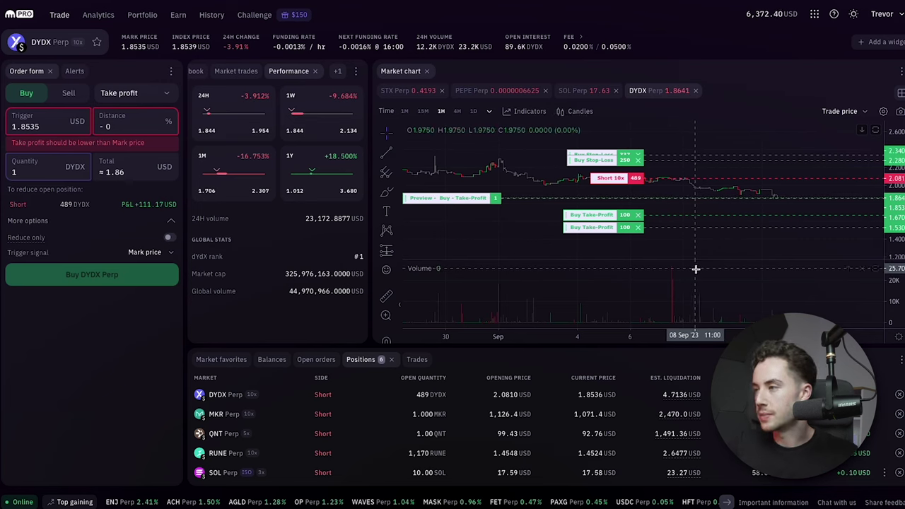
{"action": "scroll", "coordinate": [754, 265], "scroll_direction": "up", "scroll_amount": 3}
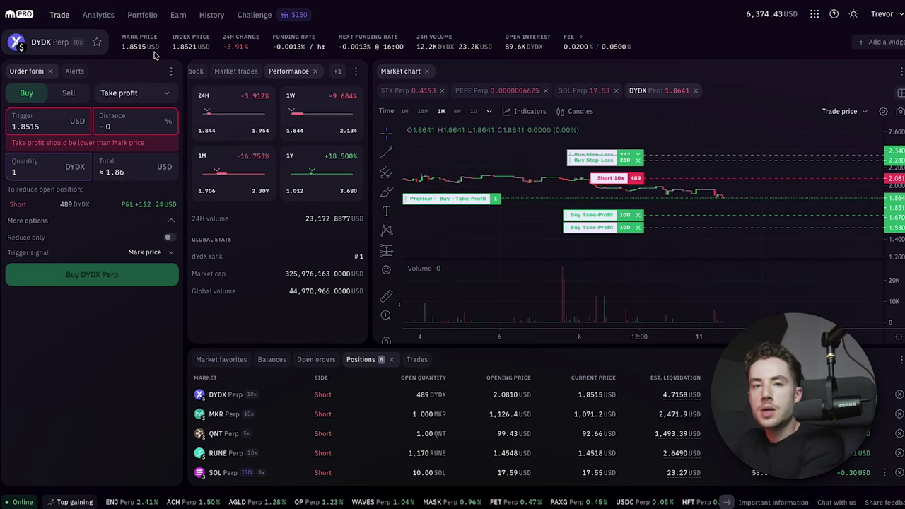
- Open the futures trading Challenge page and review the trading volume, bonus and badge progress
{"action": "left_click", "coordinate": [254, 20]}
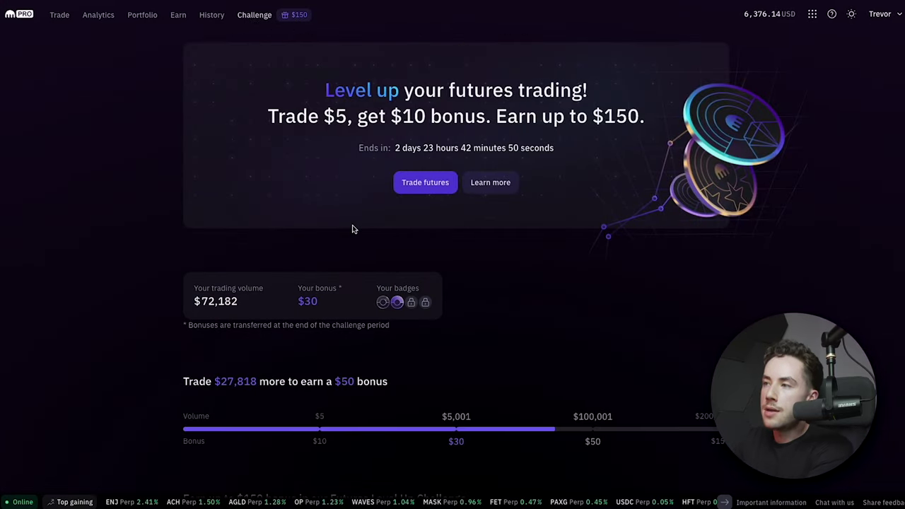
{"action": "scroll", "coordinate": [236, 365], "scroll_direction": "down", "scroll_amount": 2}
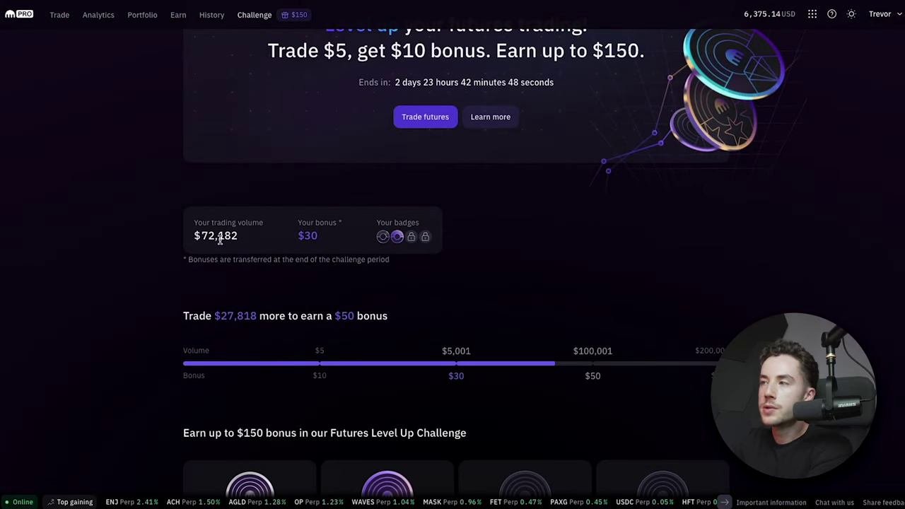
{"action": "scroll", "coordinate": [220, 244], "scroll_direction": "up", "scroll_amount": 1}
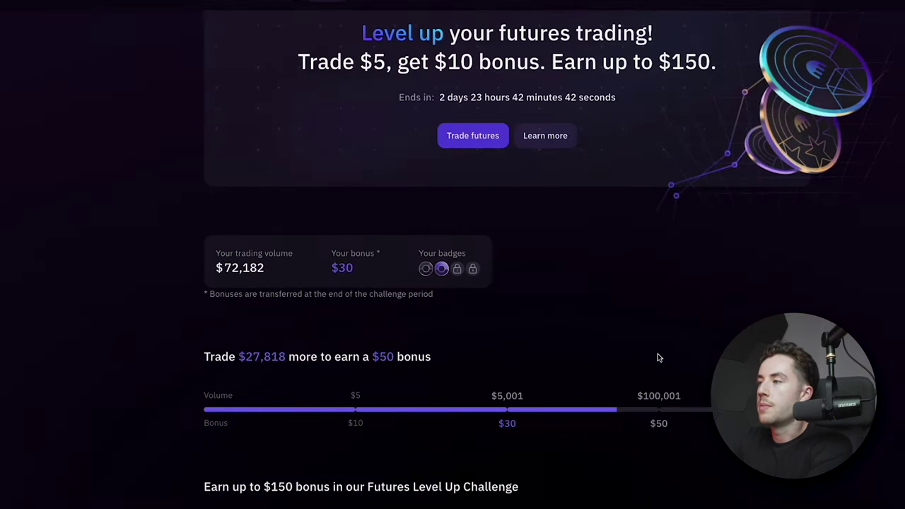
- Review the list of open short positions on the trading page, through to the BTC Perp short
{"action": "scroll", "coordinate": [306, 272], "scroll_direction": "left", "scroll_amount": 5}
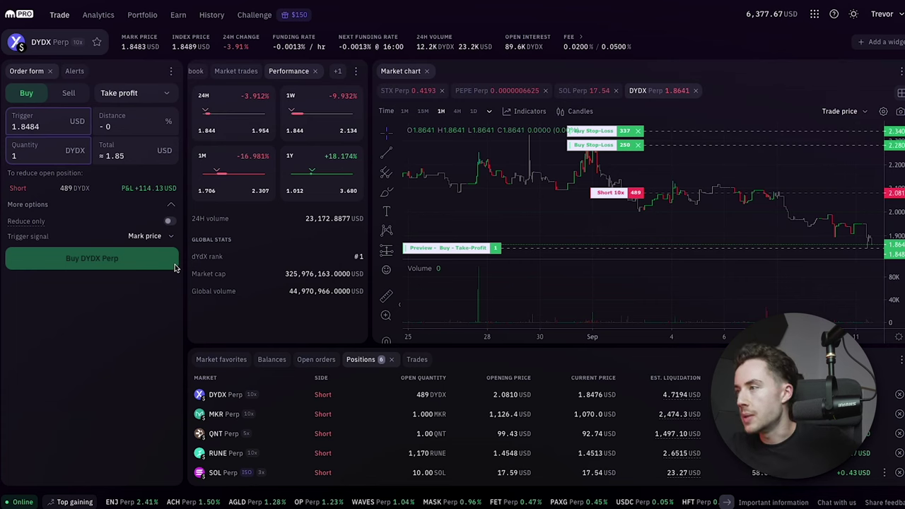
{"action": "scroll", "coordinate": [378, 409], "scroll_direction": "down", "scroll_amount": 1}
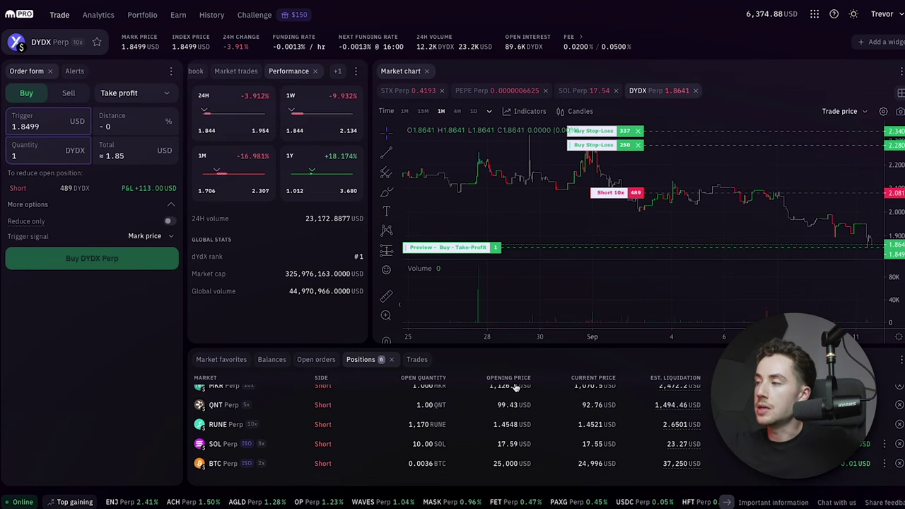
{"action": "scroll", "coordinate": [378, 409], "scroll_direction": "up", "scroll_amount": 1}
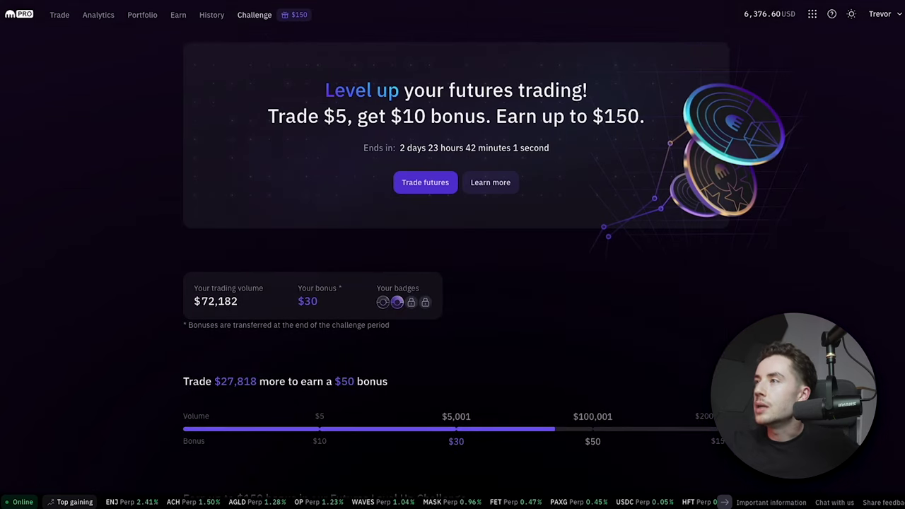
- Look over the futures portfolio page and the DYDX Perp analytics charts, and return to the trading page
{"action": "left_click", "coordinate": [138, 14]}
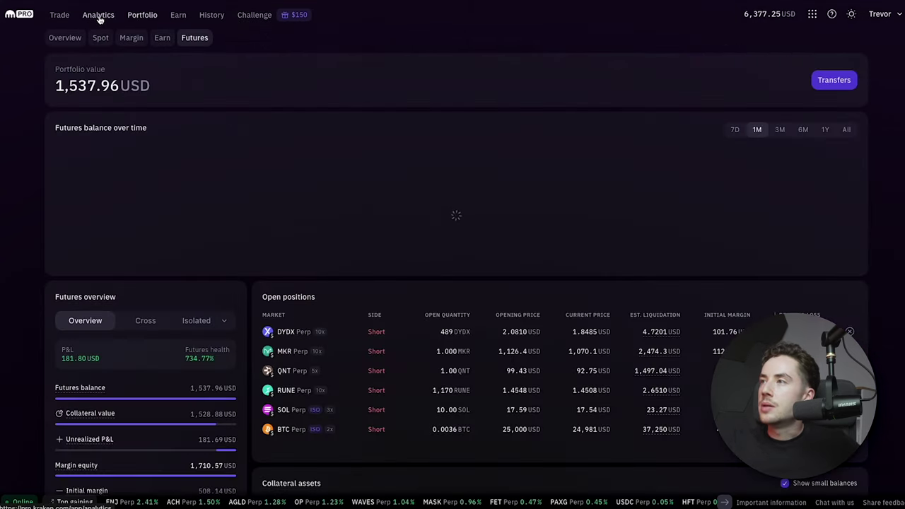
{"action": "left_click", "coordinate": [91, 15]}
{"action": "left_click", "coordinate": [55, 12]}
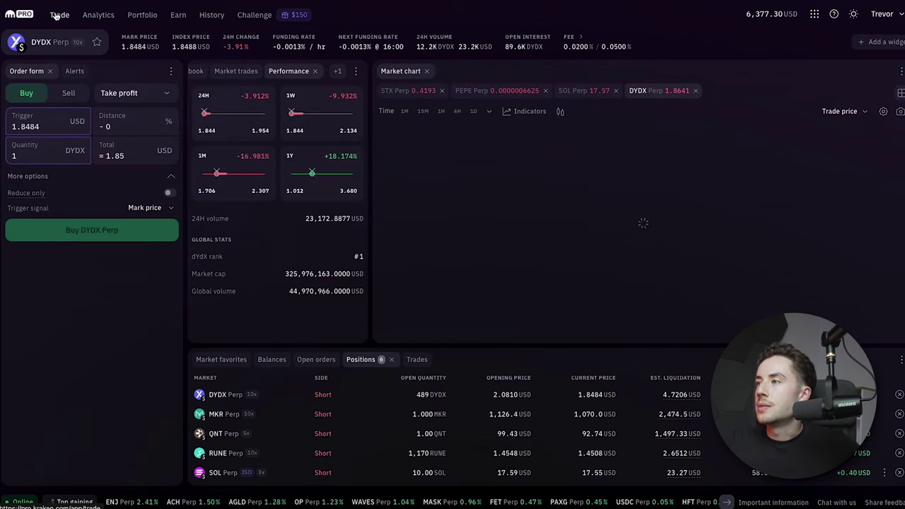
{"action": "left_click", "coordinate": [97, 17]}
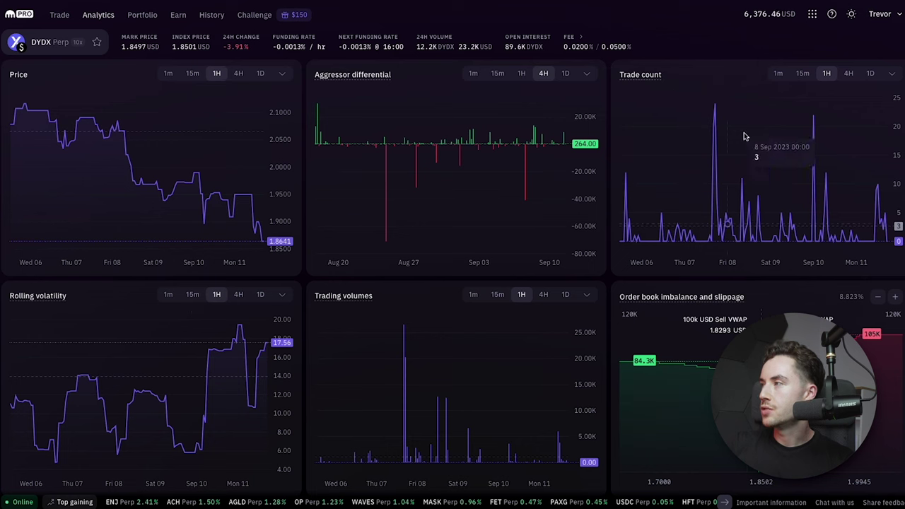
{"action": "left_click", "coordinate": [60, 15]}
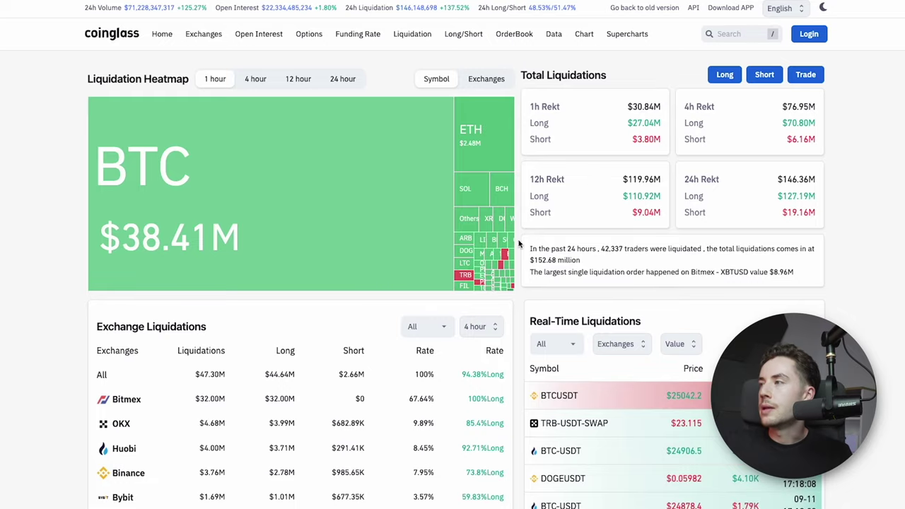
- On the Coinglass liquidations page, examine the exchange liquidations, the total liquidations chart and the heatmap
{"action": "scroll", "coordinate": [513, 283], "scroll_direction": "down", "scroll_amount": 5}
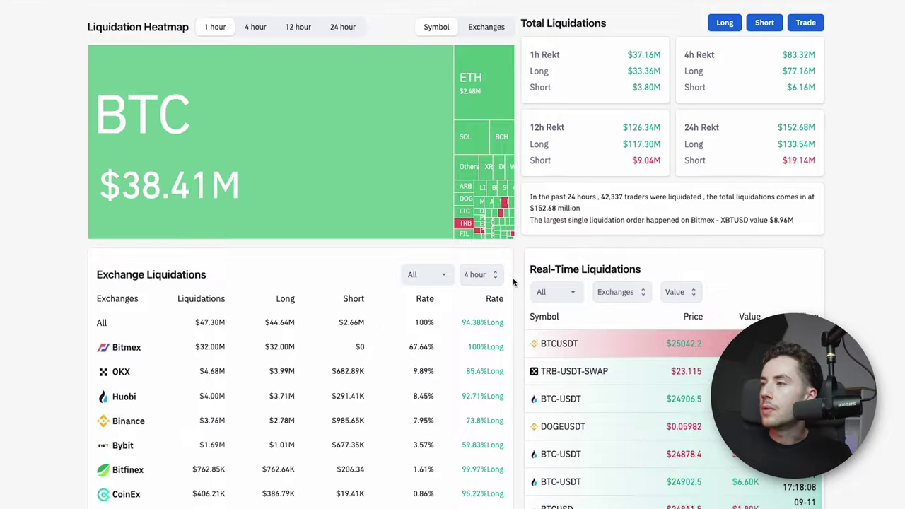
{"action": "scroll", "coordinate": [513, 283], "scroll_direction": "down", "scroll_amount": 2}
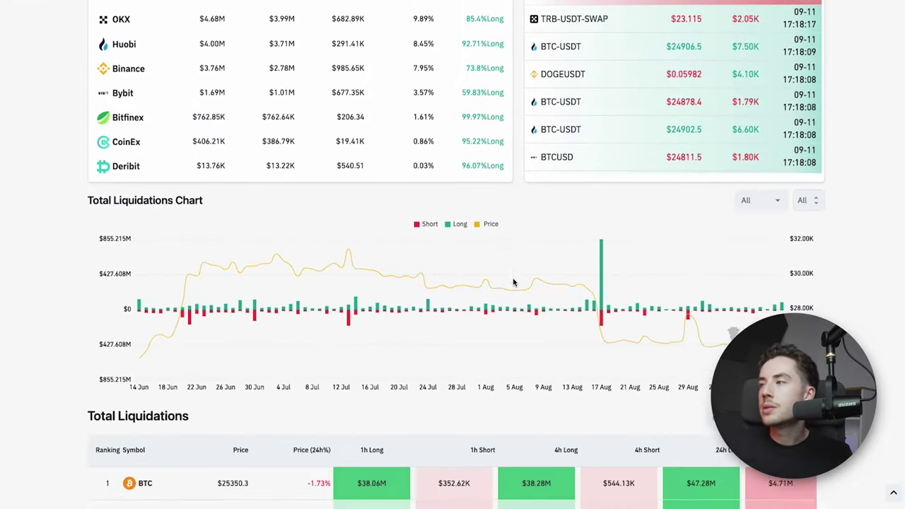
{"action": "scroll", "coordinate": [513, 283], "scroll_direction": "up", "scroll_amount": 6}
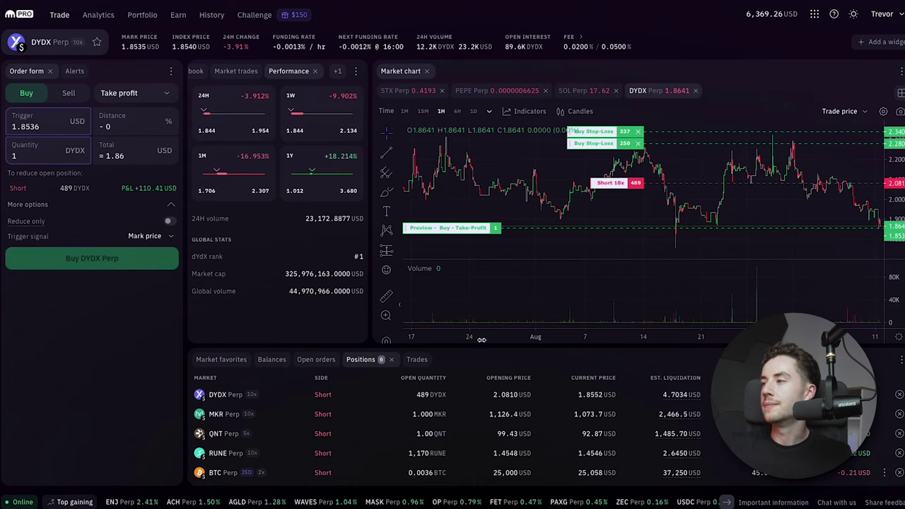
- In Kraken Pro, close the full 0.0036 BTC Perp short at market price and dismiss the trade notification
{"action": "scroll", "coordinate": [555, 245], "scroll_direction": "right", "scroll_amount": 5}
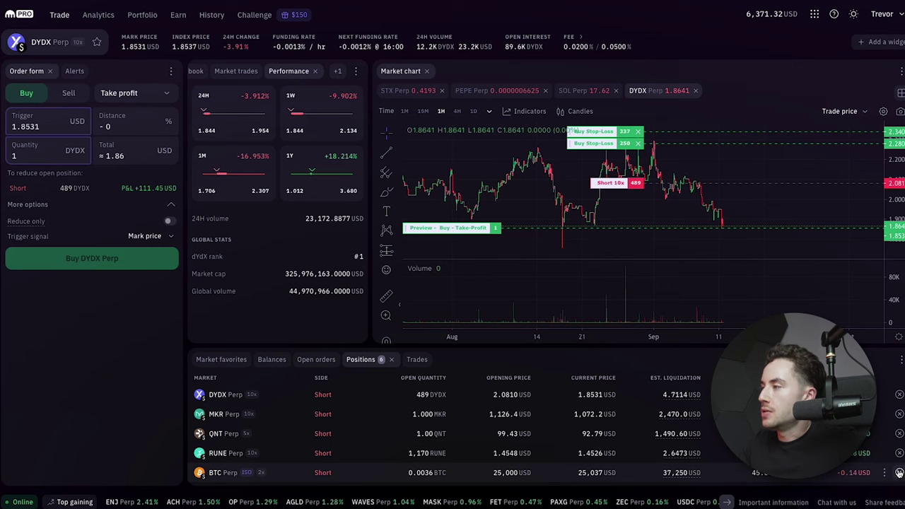
{"action": "left_click", "coordinate": [900, 472]}
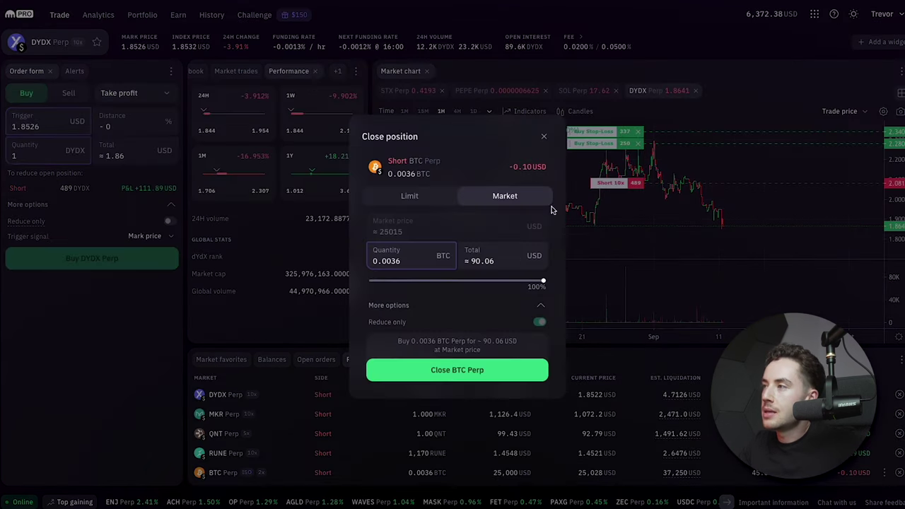
{"action": "left_click", "coordinate": [472, 370]}
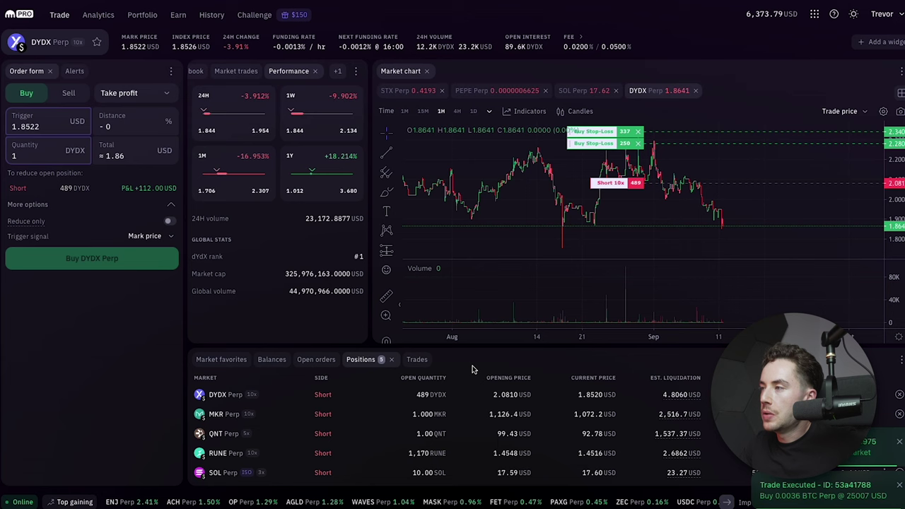
{"action": "left_click", "coordinate": [900, 487]}
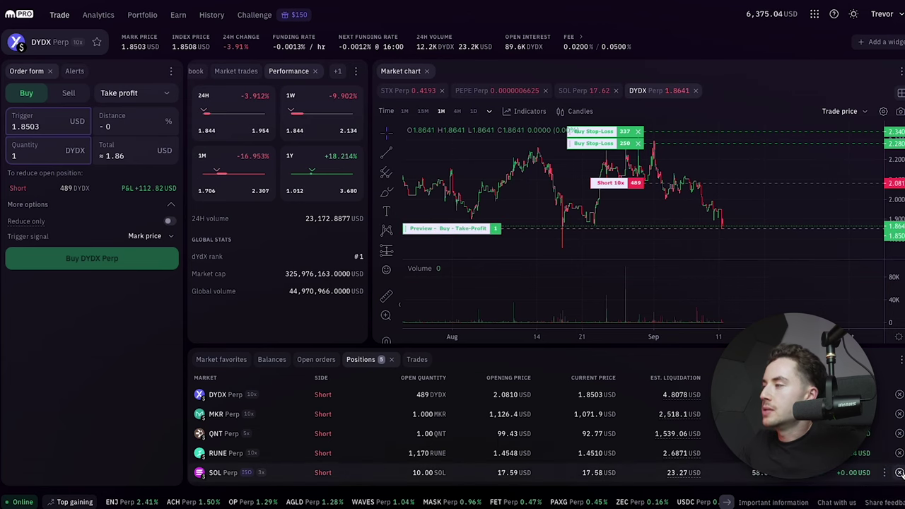
- Close the entire 10 SOL Perp short position and dismiss the trade notifications
{"action": "left_click", "coordinate": [900, 473]}
{"action": "left_click", "coordinate": [490, 367]}
{"action": "left_click", "coordinate": [900, 442]}
{"action": "left_click", "coordinate": [900, 486]}
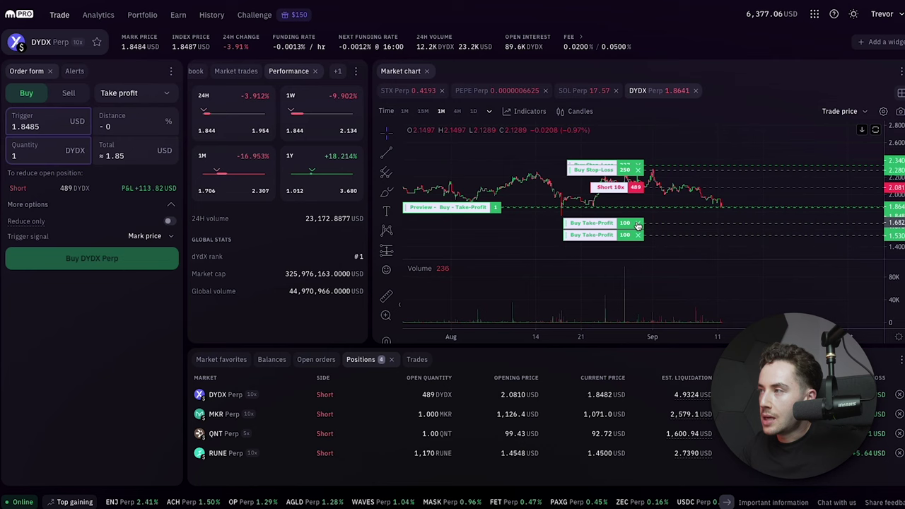
- Examine the DYDX Perp short's stop-loss and take-profit orders on its price chart
{"action": "left_click_drag", "start_coordinate": [727, 212], "coordinate": [727, 178]}
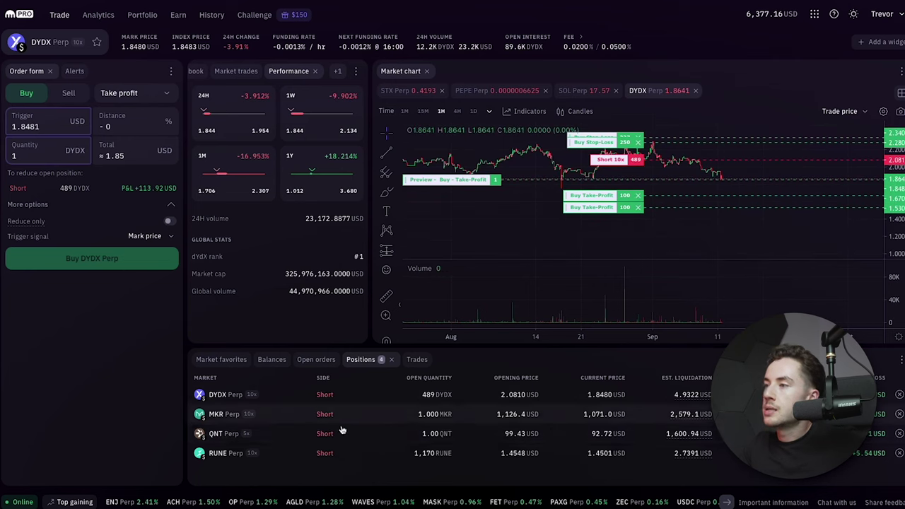